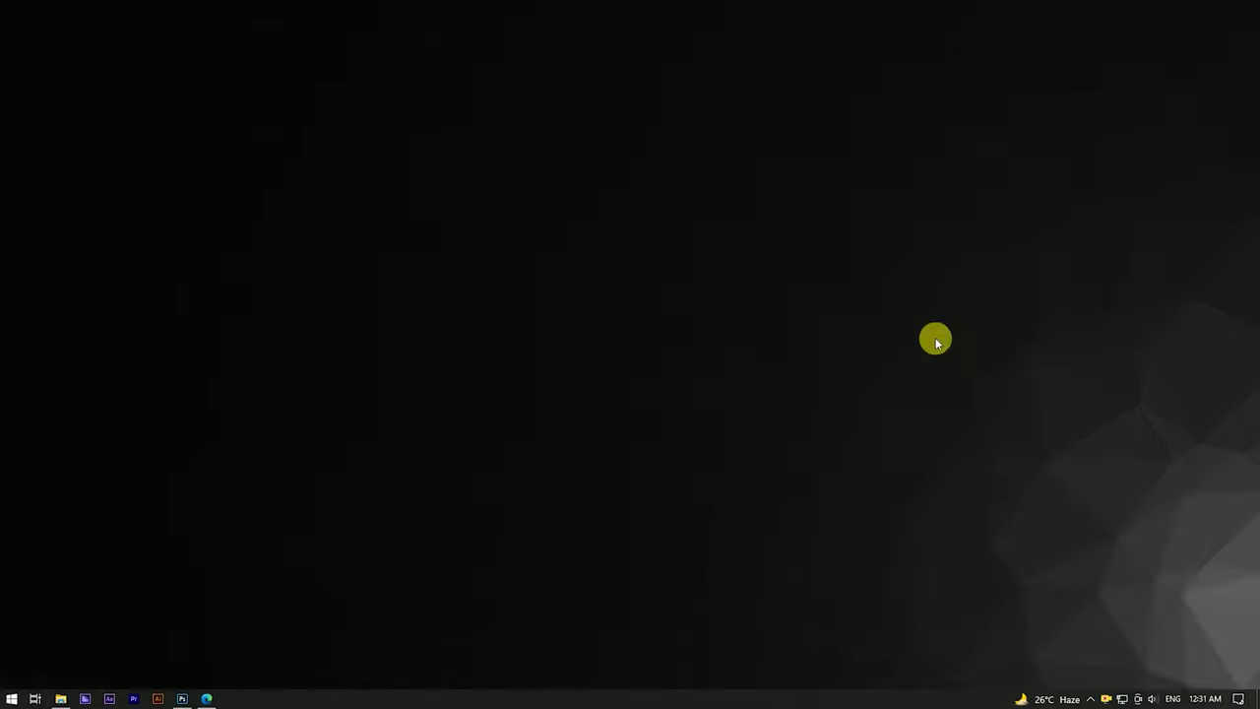
Step: Launch Photoshop and create a blank 2000 × 2200 px, 300 ppi document
right_click(724, 329)
click(741, 364)
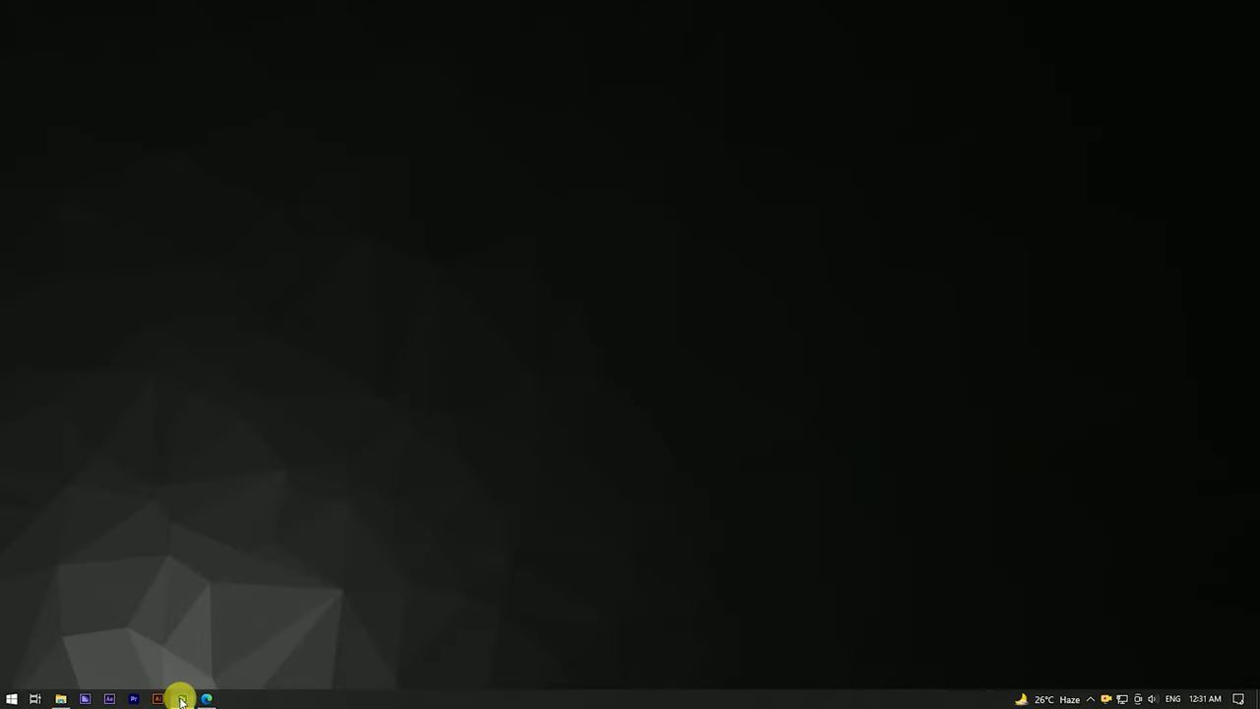
click(182, 699)
click(32, 14)
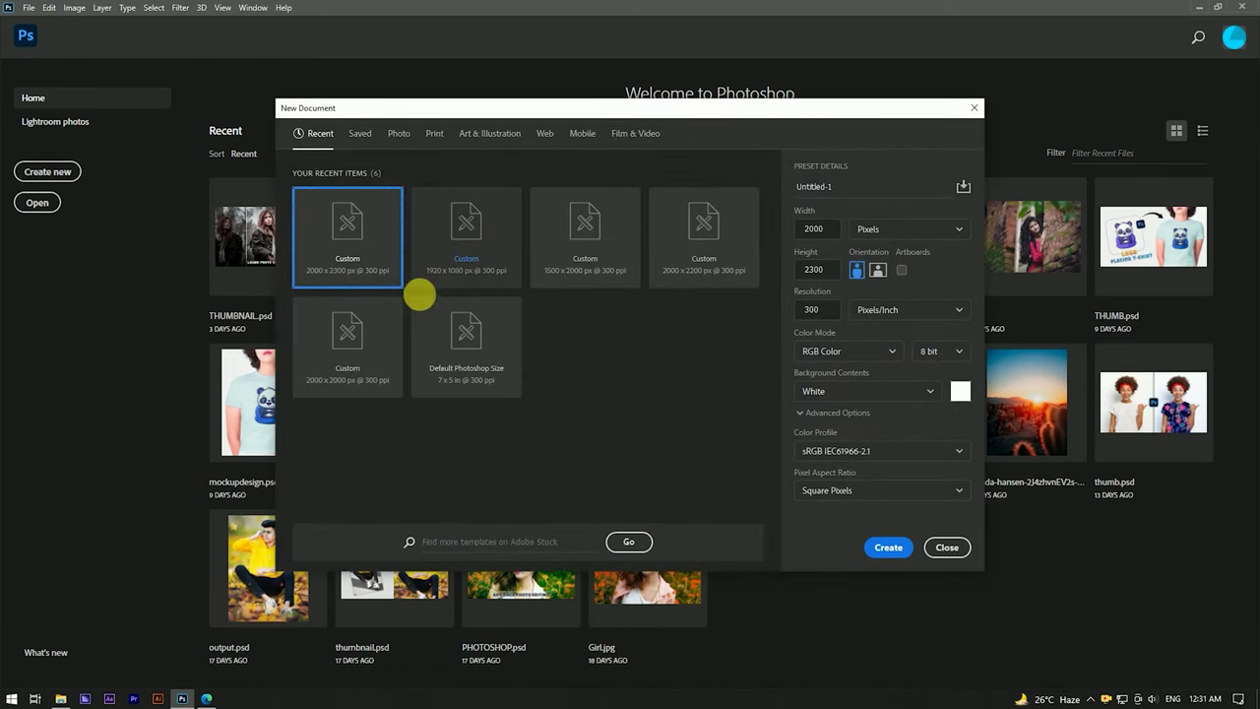
click(702, 248)
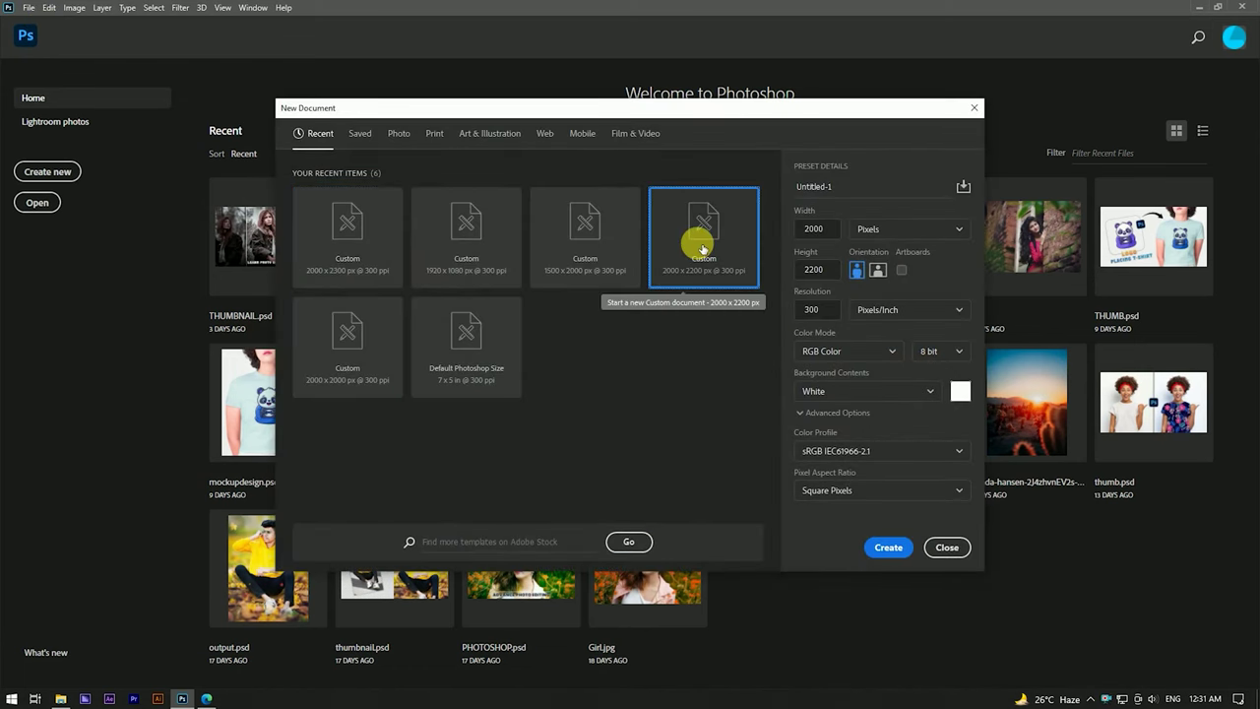
click(906, 549)
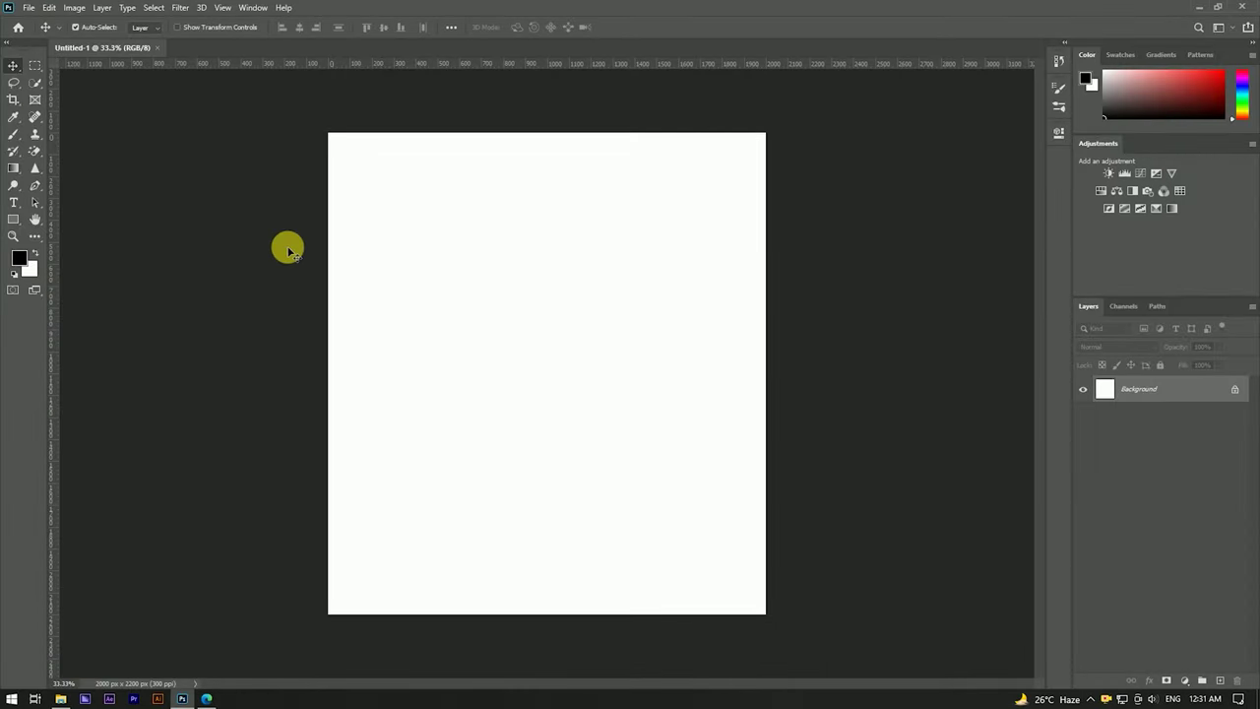
Step: Place image2.jpg scaled to fill the canvas, then duplicate it as image2 copy
click(60, 699)
drag(852, 98, 537, 338)
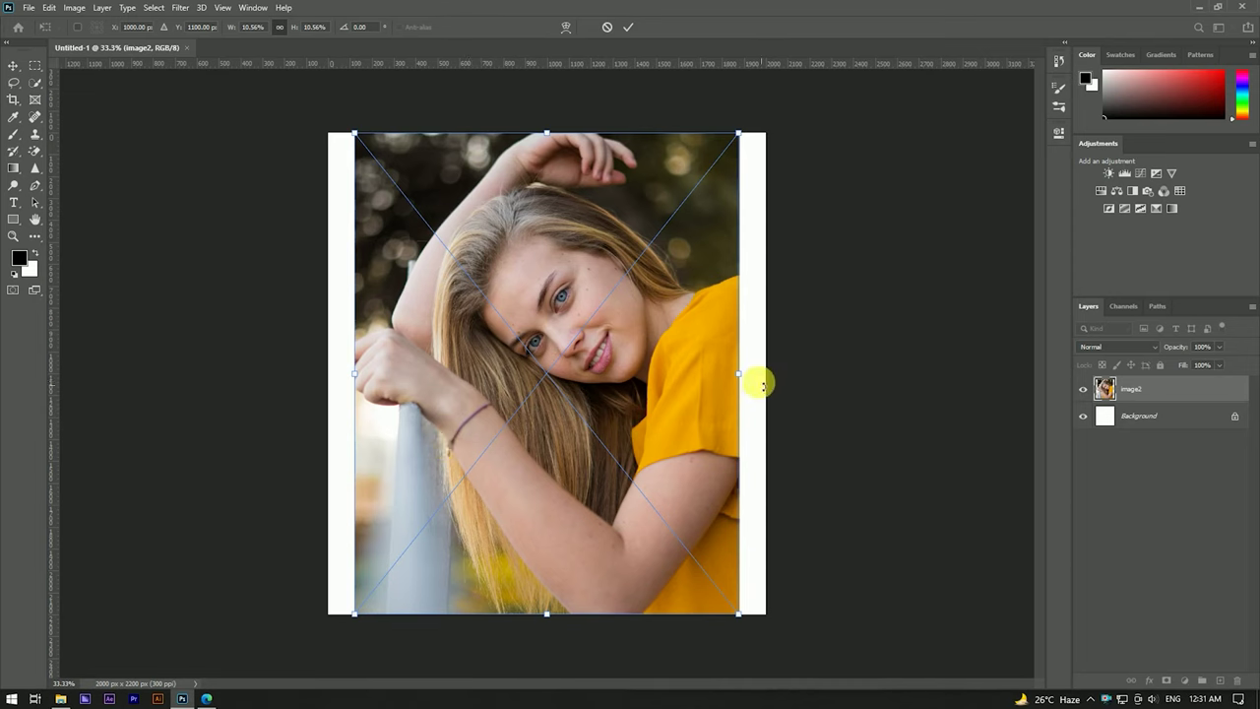
mouse_move(763, 384)
mouse_down()
mouse_move(763, 368)
mouse_move(721, 394)
mouse_up()
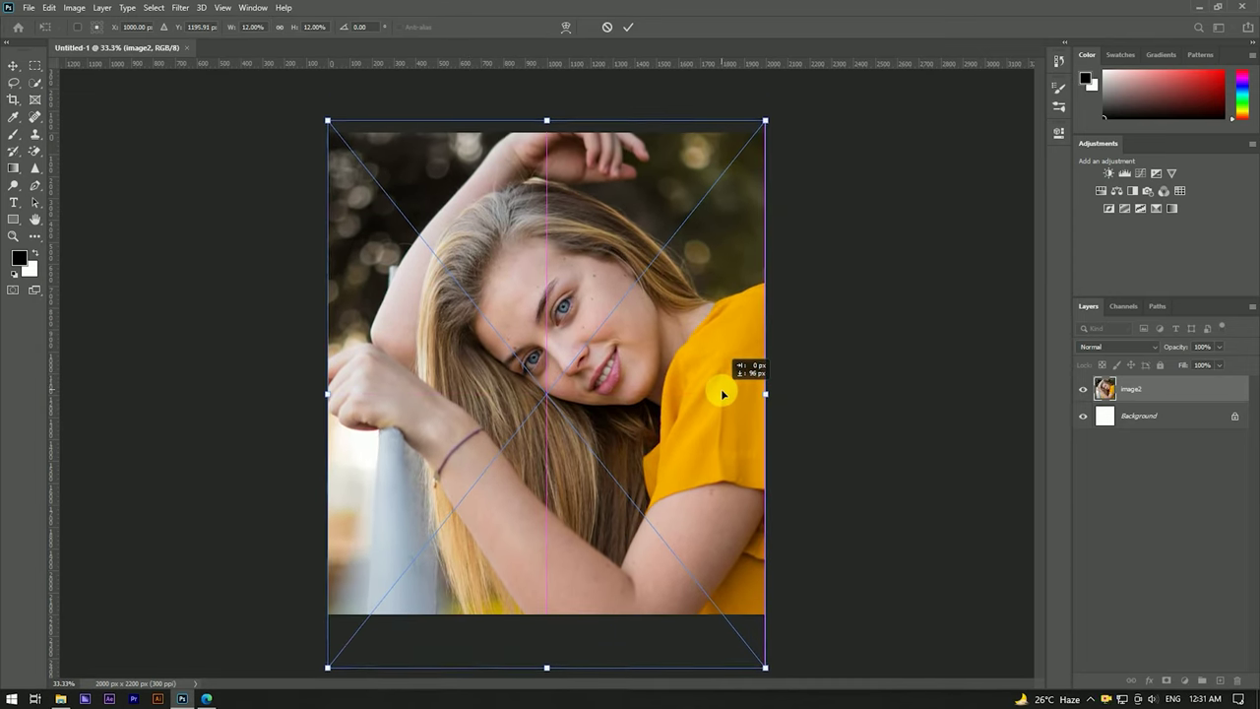
click(627, 27)
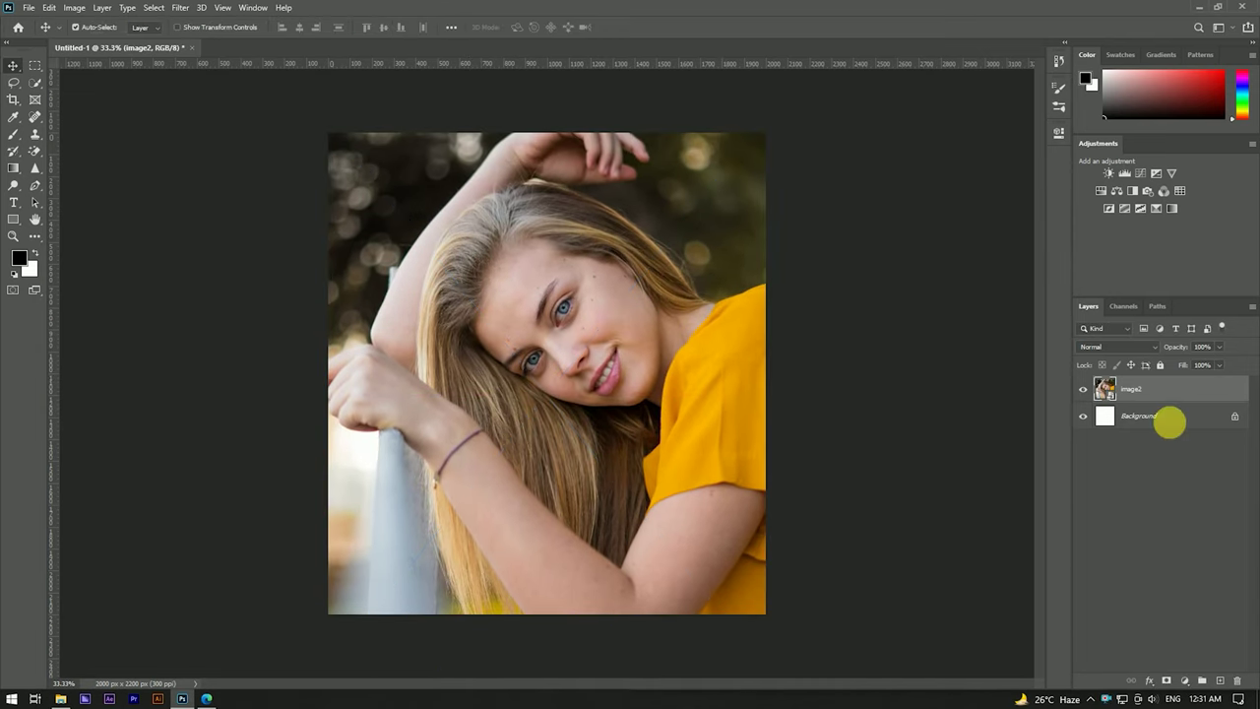
drag(1217, 392, 1218, 681)
scroll(630, 315, up, 4)
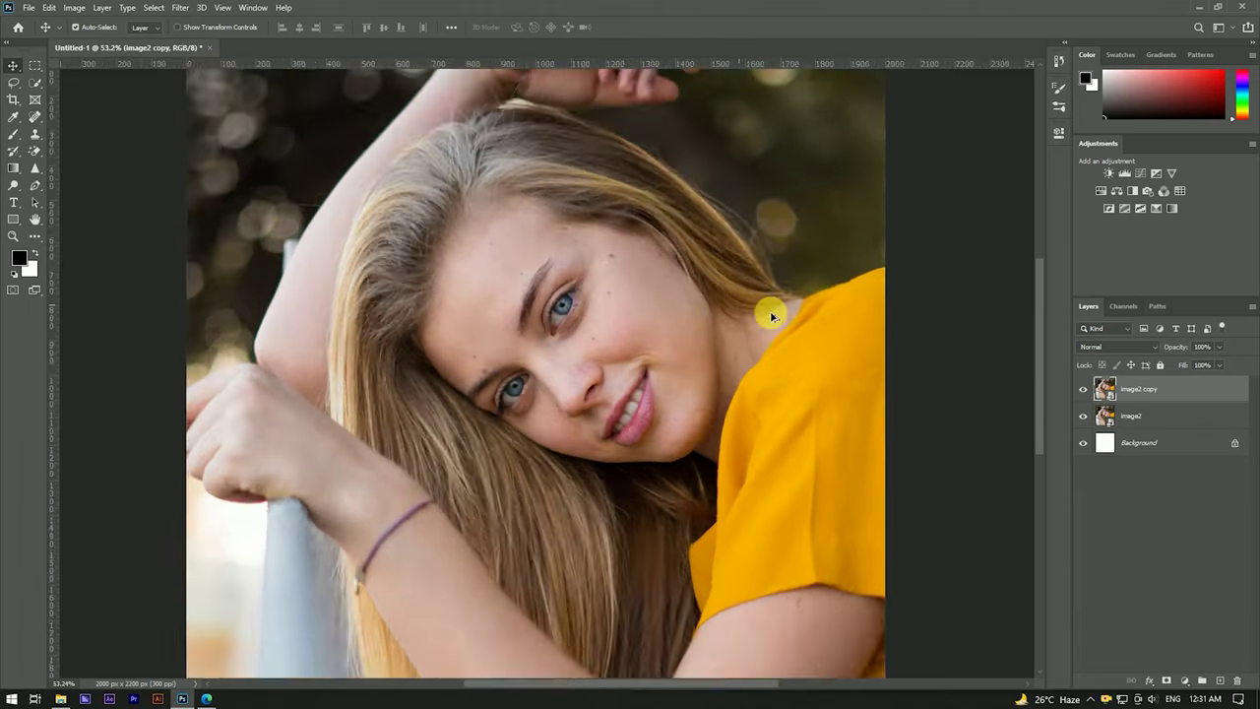
Step: Heal the forehead mole and four smaller forehead spots with the Content-Aware Spot Healing Brush
right_click(1137, 402)
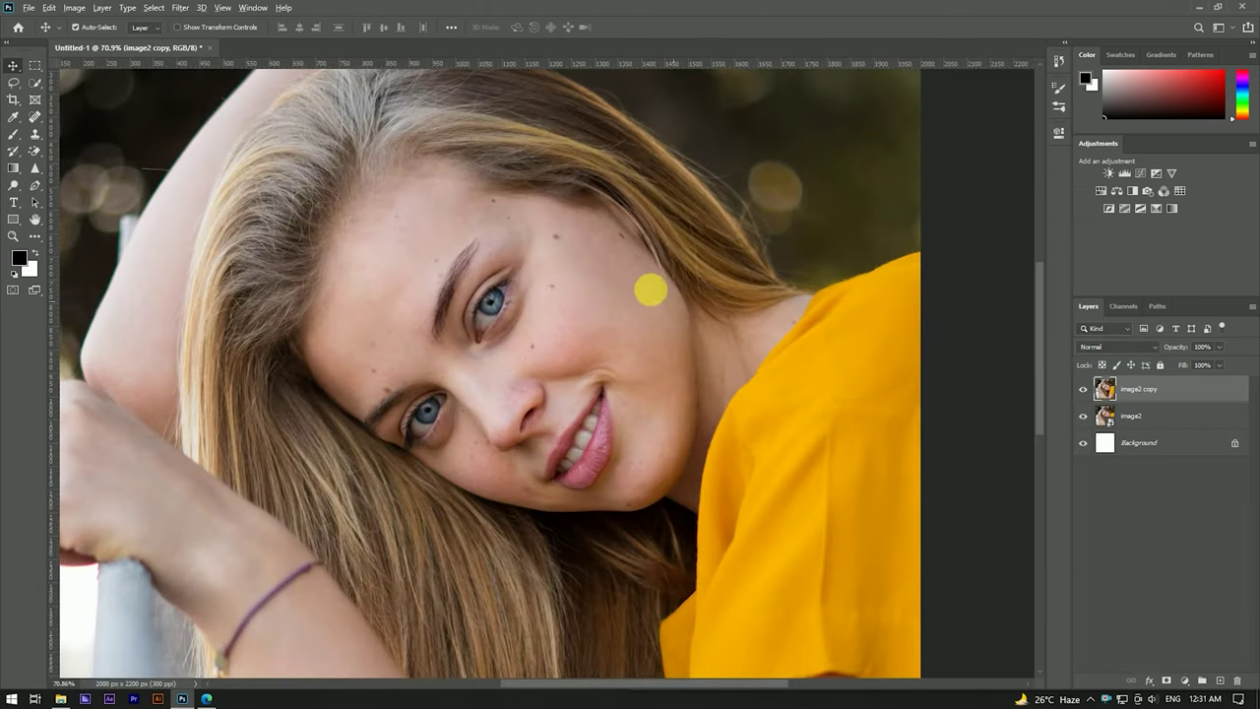
scroll(426, 224, up, 5)
click(35, 117)
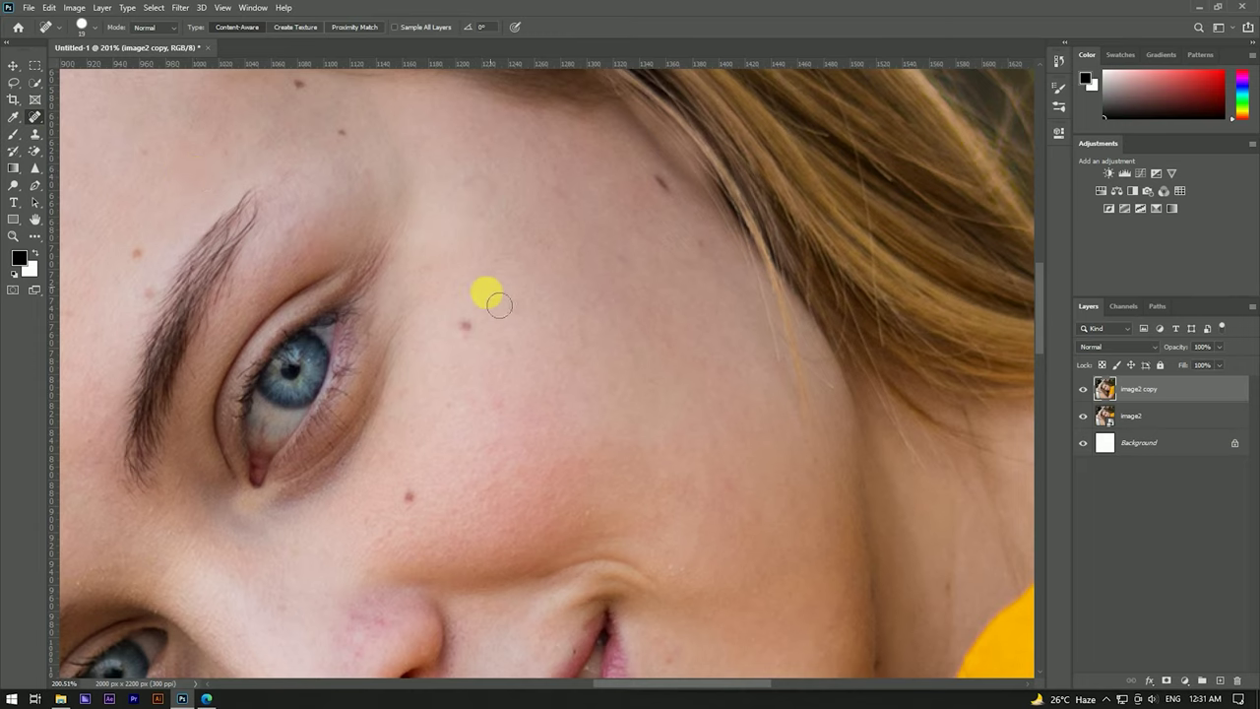
click(664, 181)
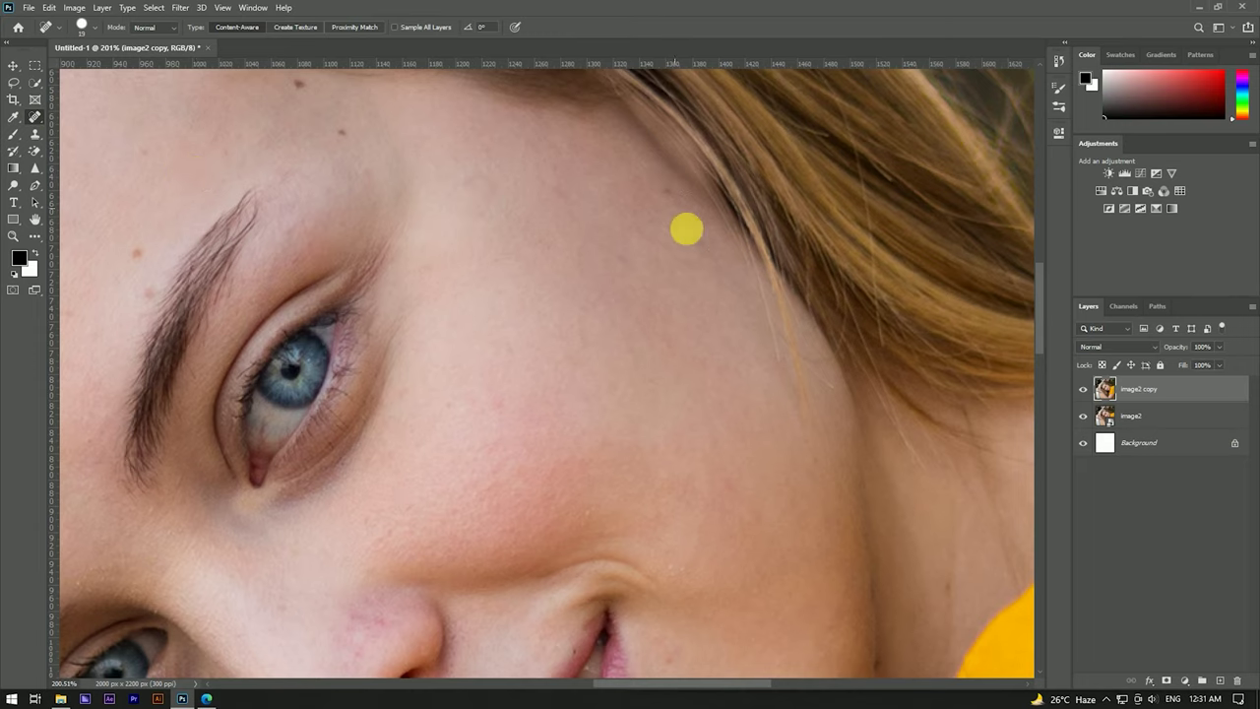
scroll(590, 216, up, 2)
scroll(590, 217, left, 2)
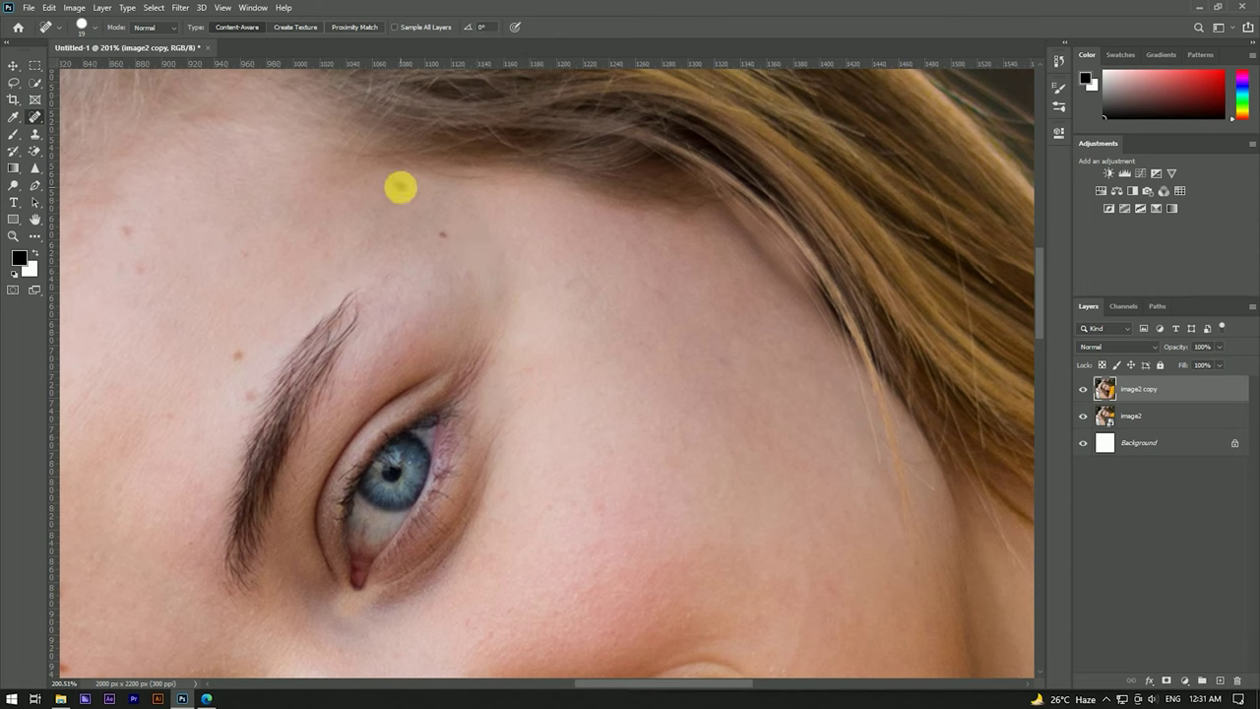
drag(265, 326, 567, 219)
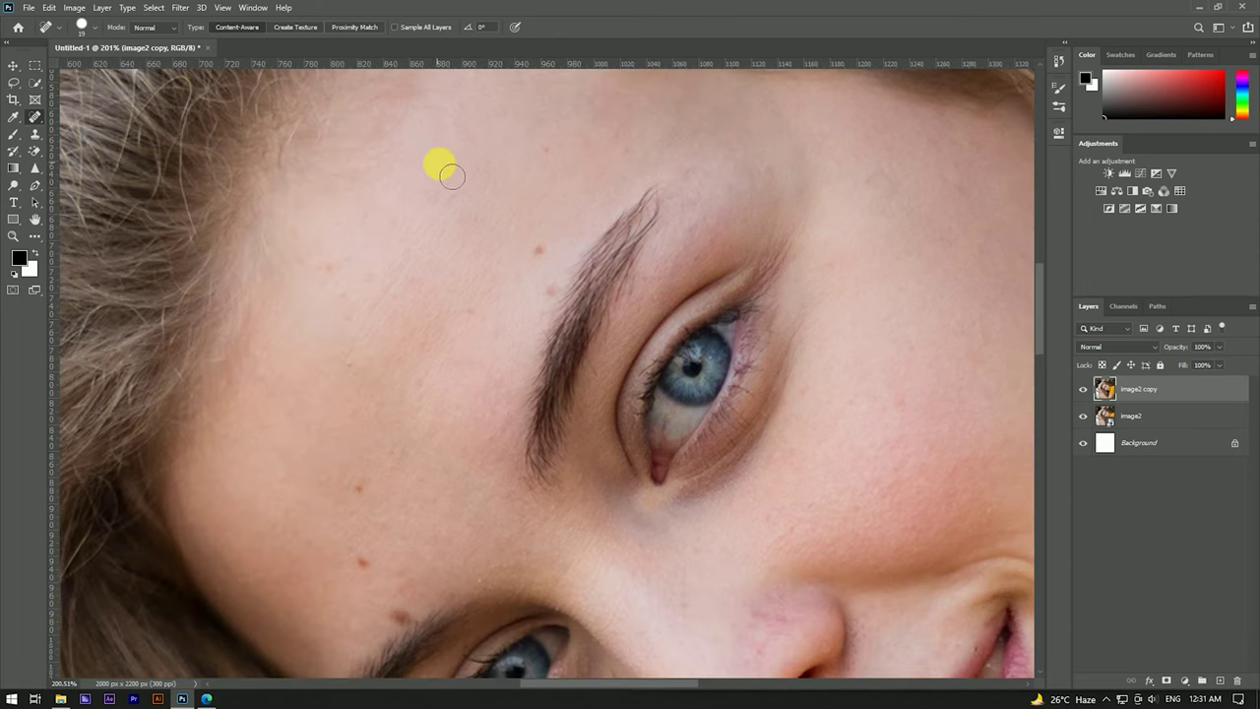
click(537, 250)
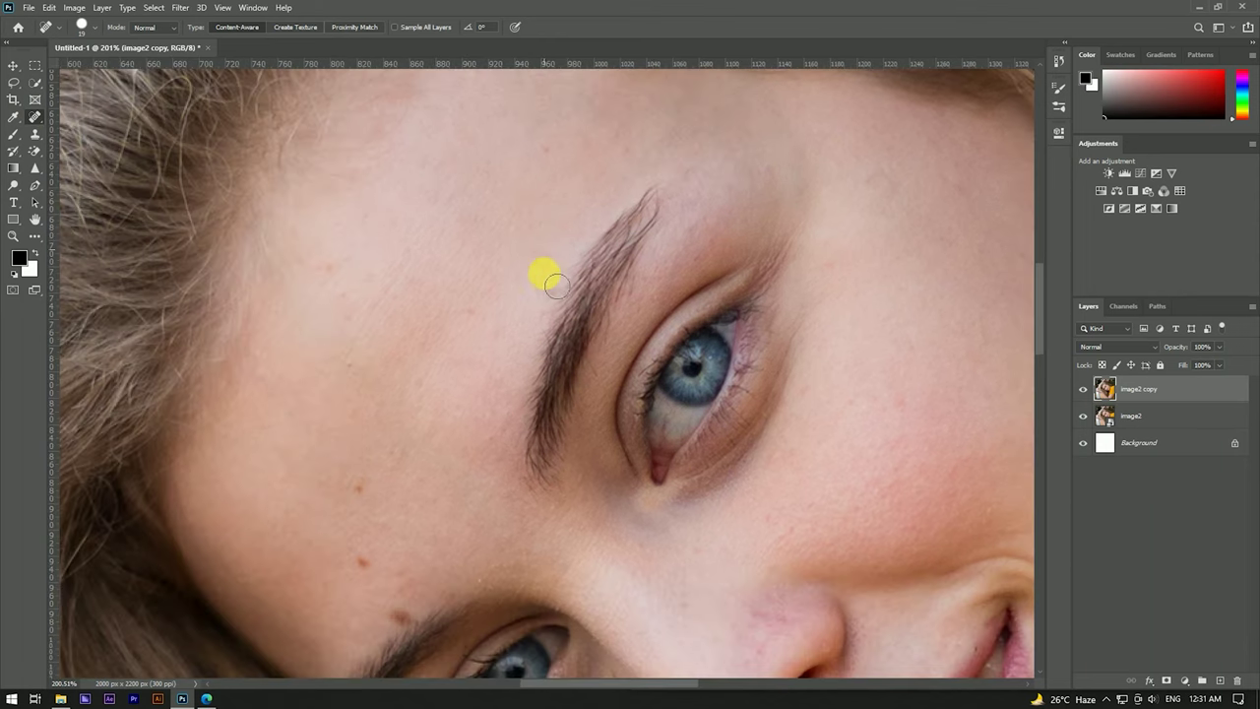
click(349, 306)
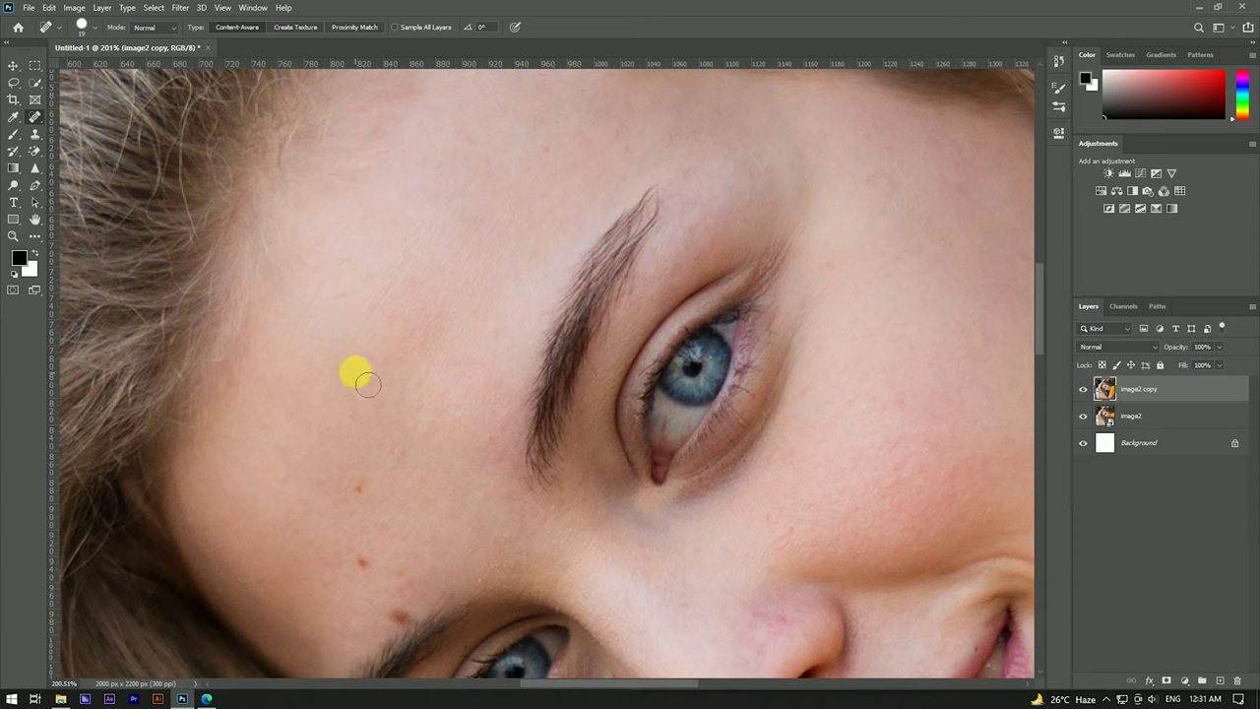
drag(385, 448, 441, 282)
click(405, 343)
click(407, 418)
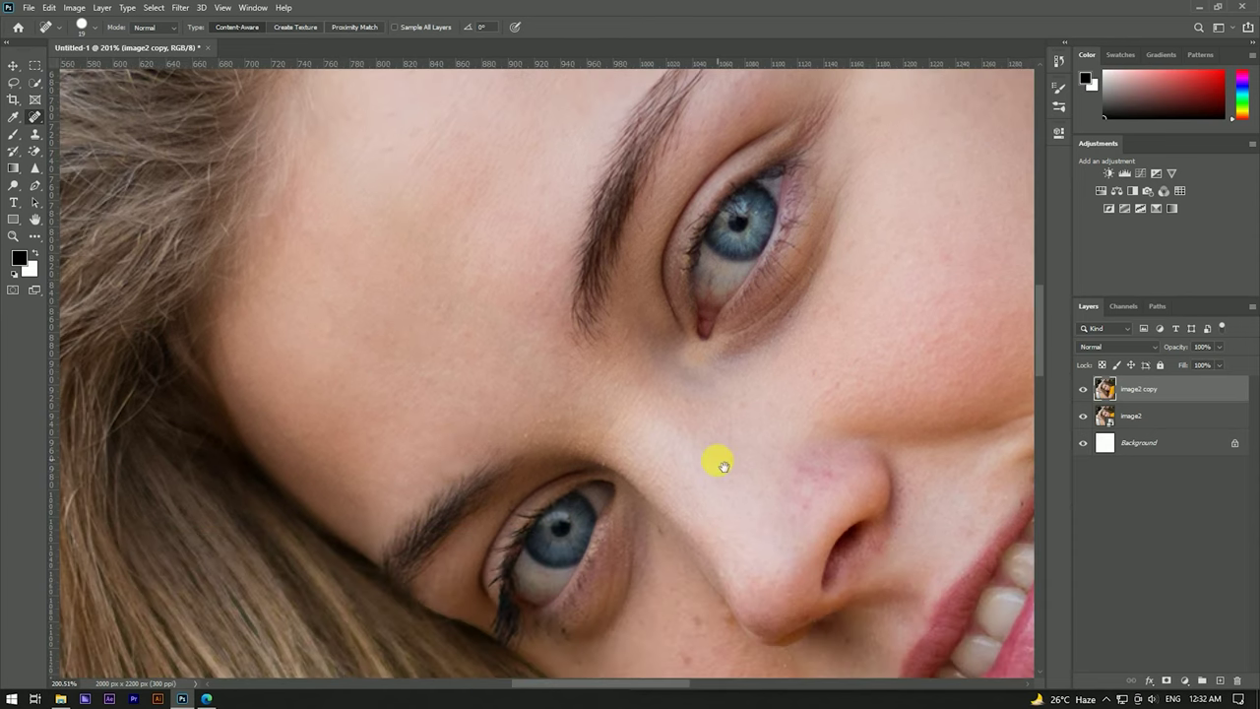
Step: Pan down over the nose, mouth and chin and heal the blemish near the jaw
drag(724, 463, 596, 256)
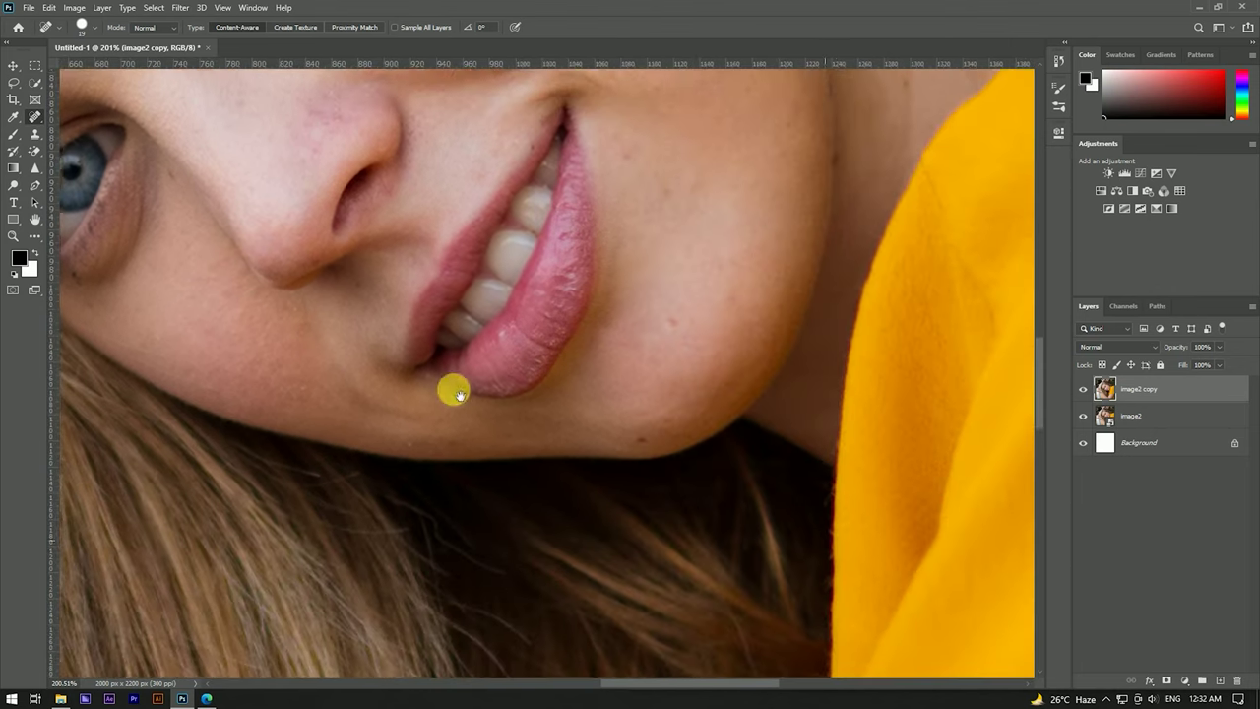
drag(719, 545, 450, 388)
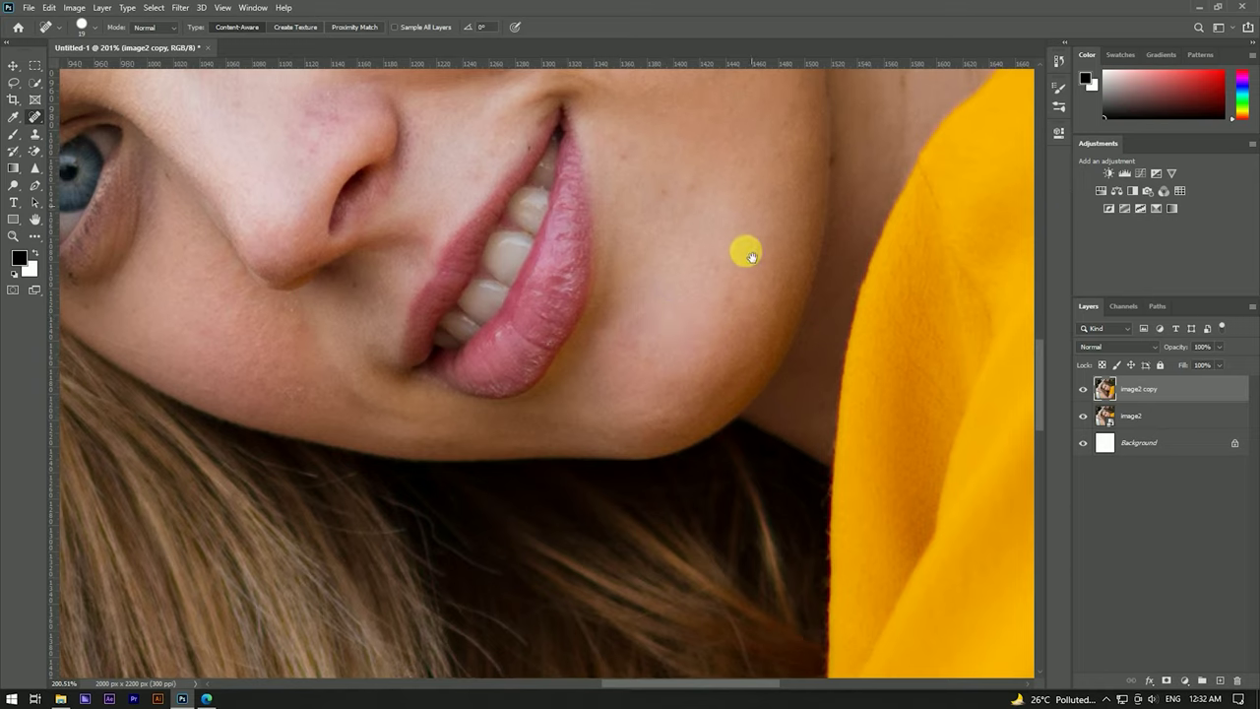
drag(751, 207, 732, 322)
scroll(670, 312, down, 5)
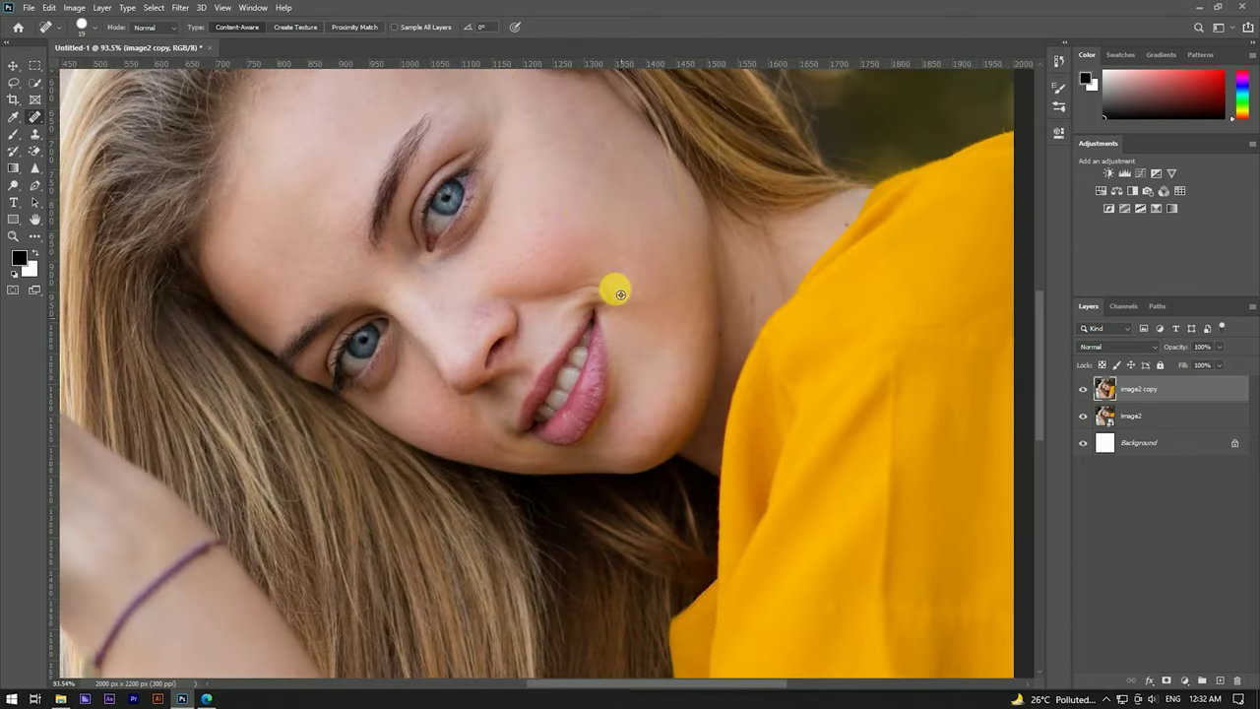
scroll(613, 284, up, 4)
scroll(509, 346, down, 2)
scroll(823, 316, up, 2)
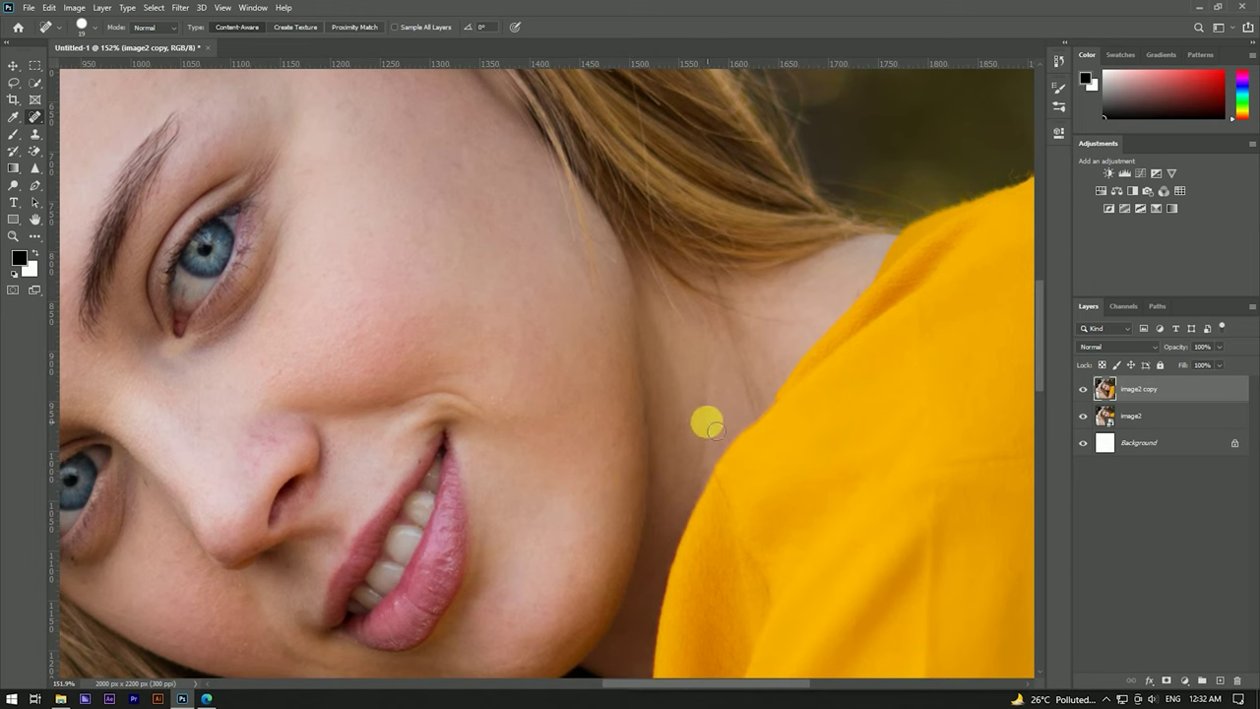
click(613, 441)
Step: Review the upper face for remaining spots and return to the Move tool
drag(563, 571, 586, 456)
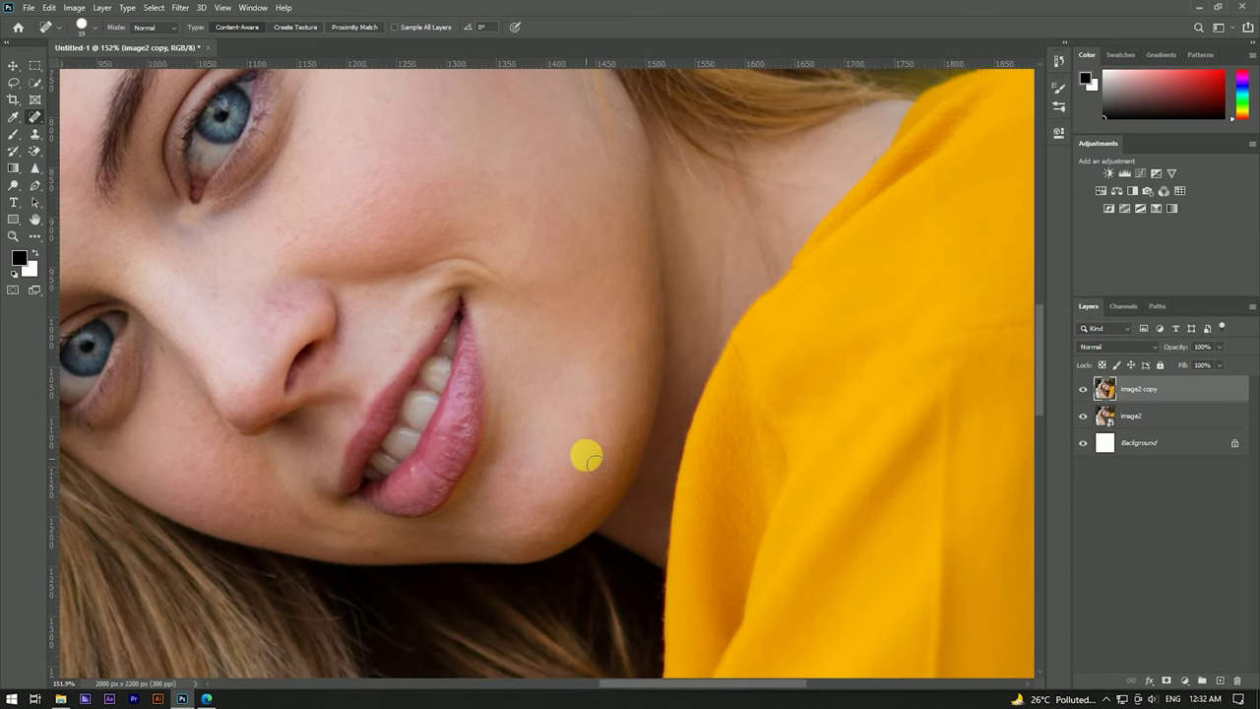
scroll(539, 537, down, 5)
scroll(438, 231, up, 5)
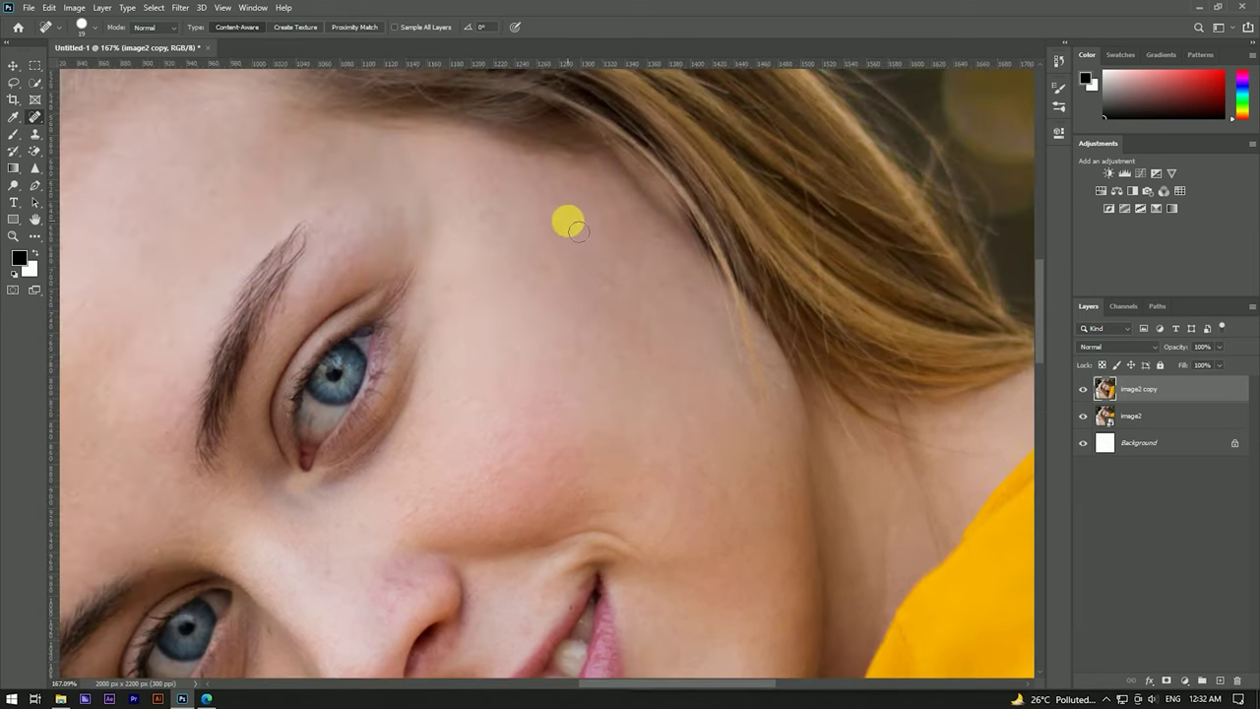
scroll(490, 328, down, 5)
scroll(405, 253, up, 5)
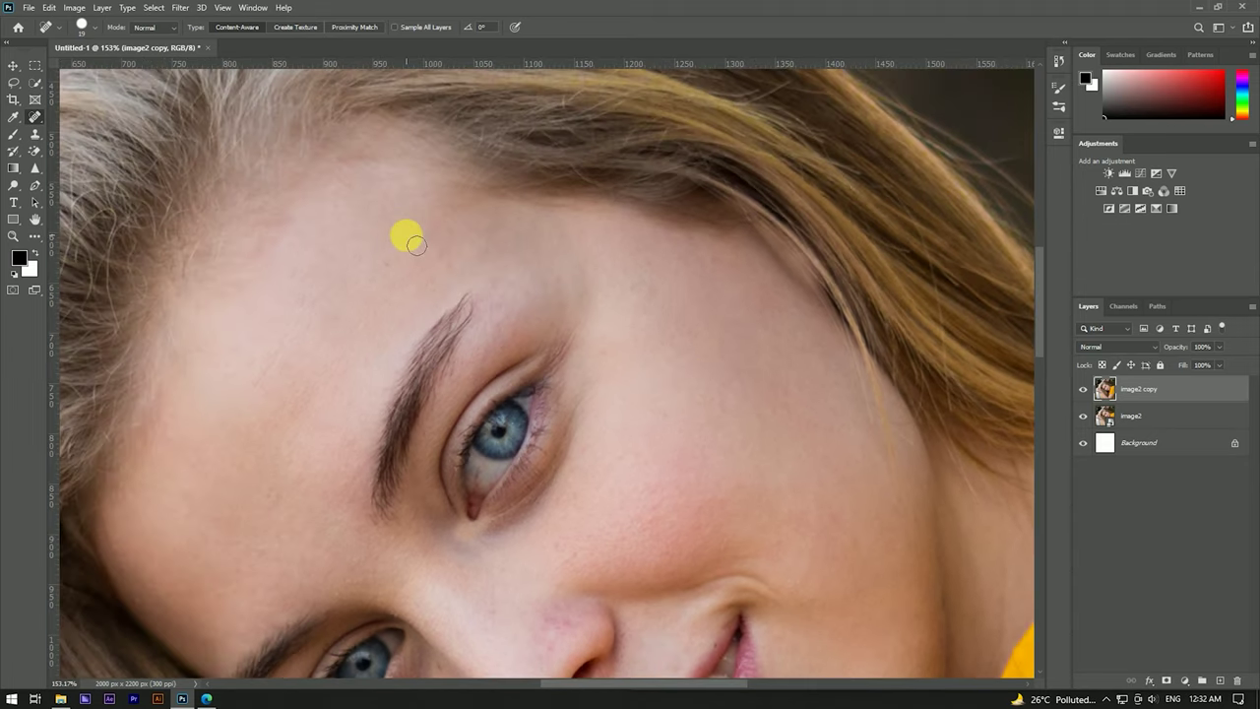
scroll(492, 201, down, 5)
key(v)
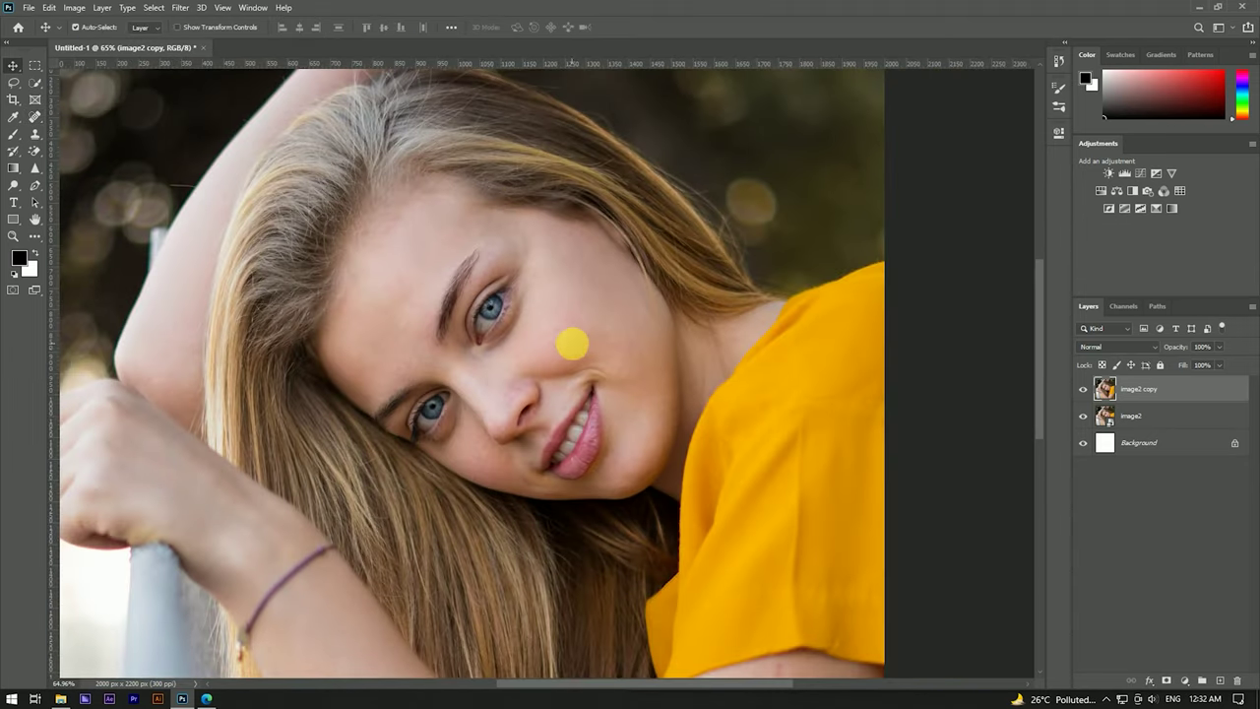
scroll(601, 296, down, 3)
scroll(591, 261, up, 3)
scroll(566, 275, down, 1)
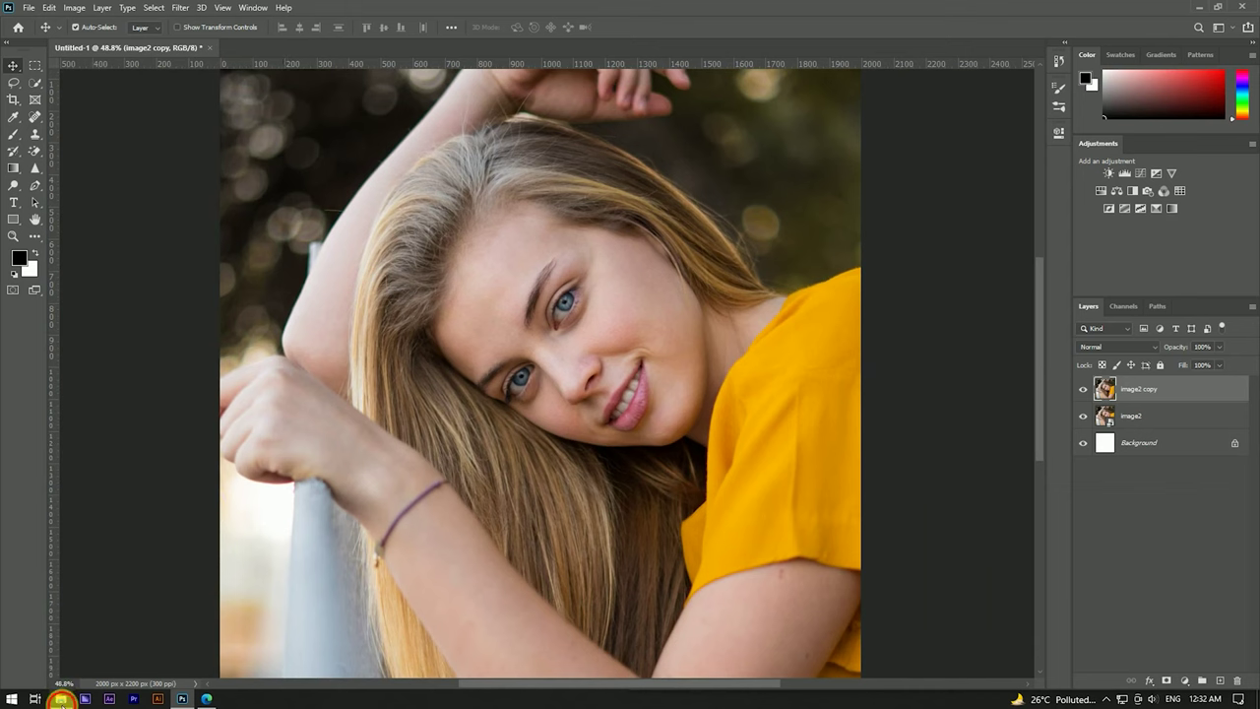
Step: Place the net2 fence image and scale it to cover the whole portrait
click(60, 698)
drag(999, 98, 430, 433)
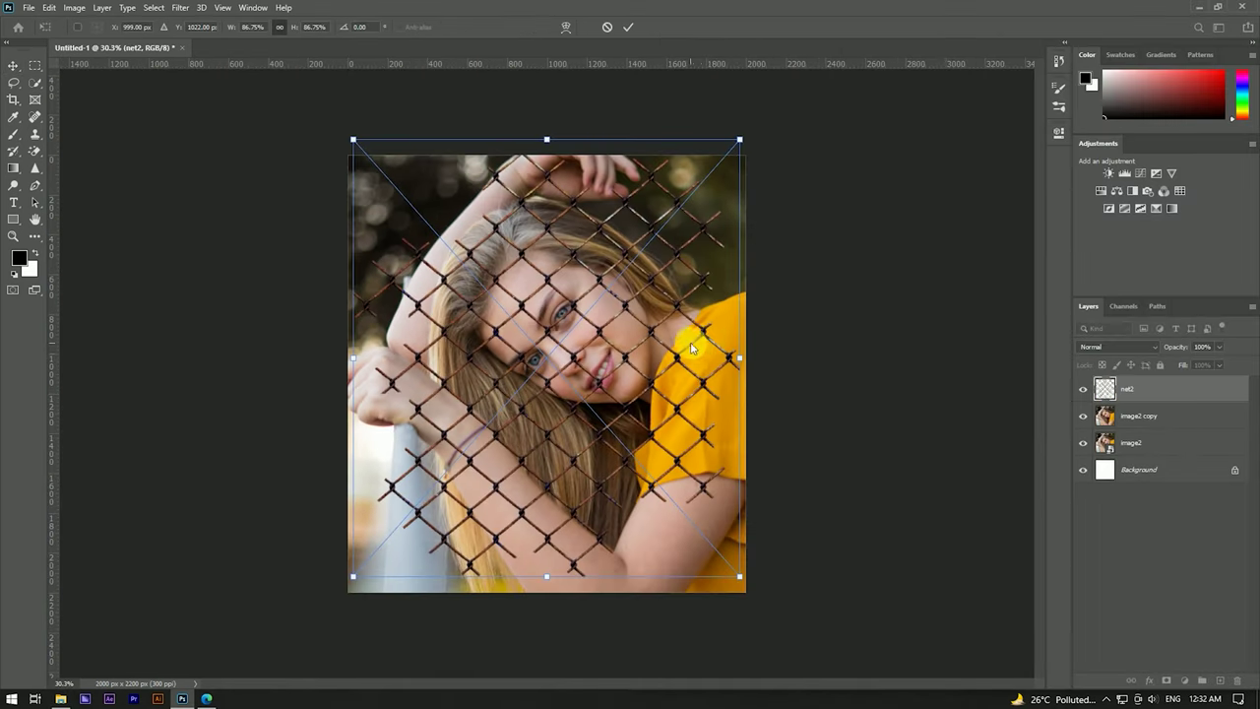
drag(628, 353, 582, 339)
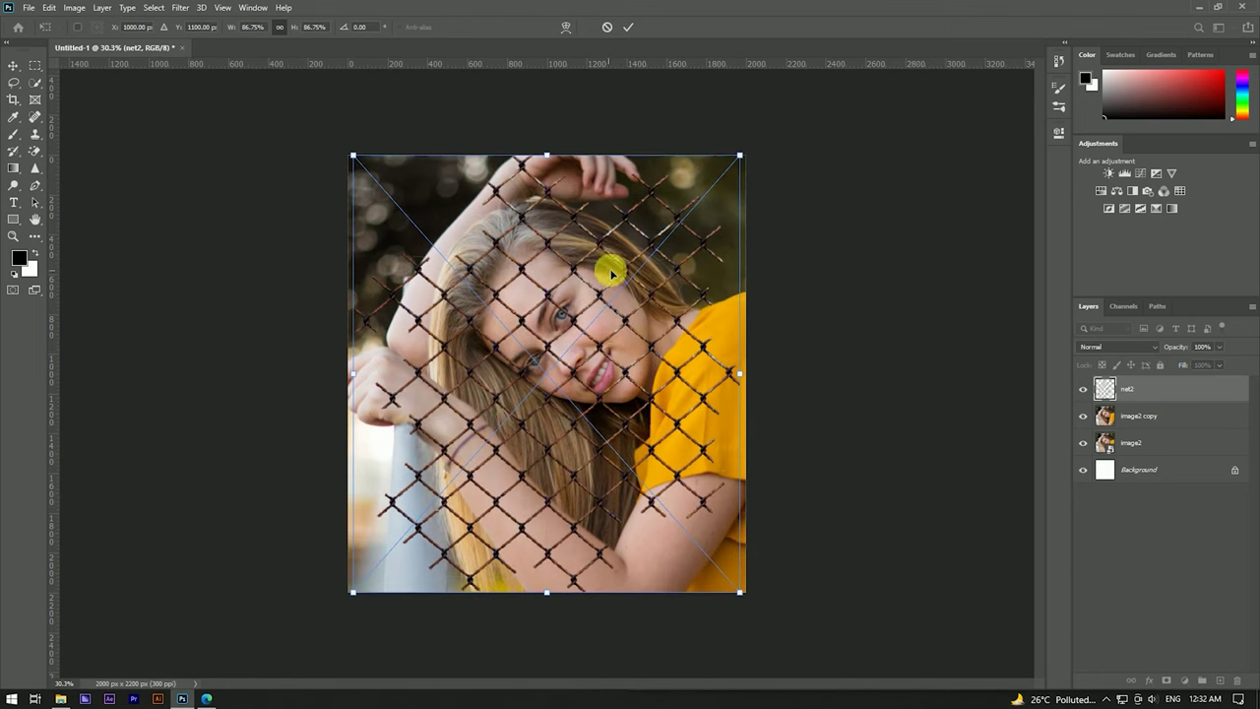
drag(739, 375, 756, 378)
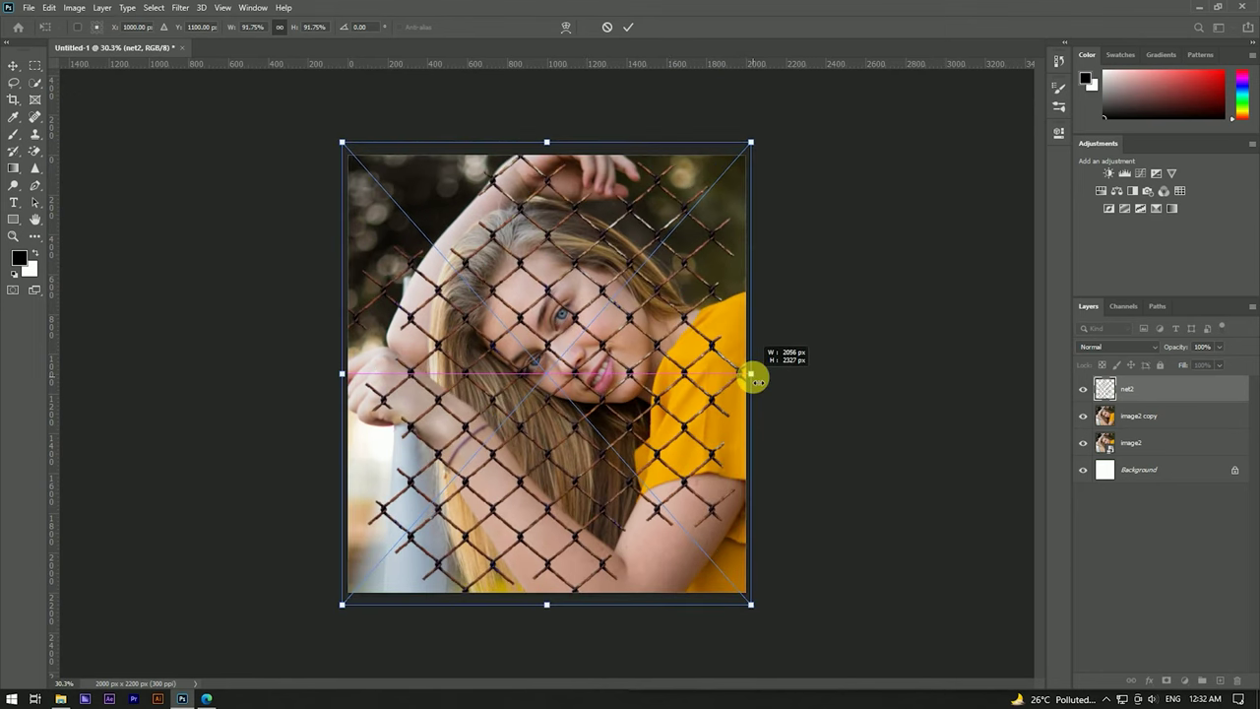
drag(753, 378, 765, 374)
mouse_move(692, 207)
mouse_down()
mouse_move(697, 243)
mouse_move(697, 187)
mouse_move(692, 206)
mouse_up()
click(630, 27)
Step: Hide net2 and crop image2 copy to the canvas bounds
scroll(585, 154, up, 3)
scroll(591, 163, down, 2)
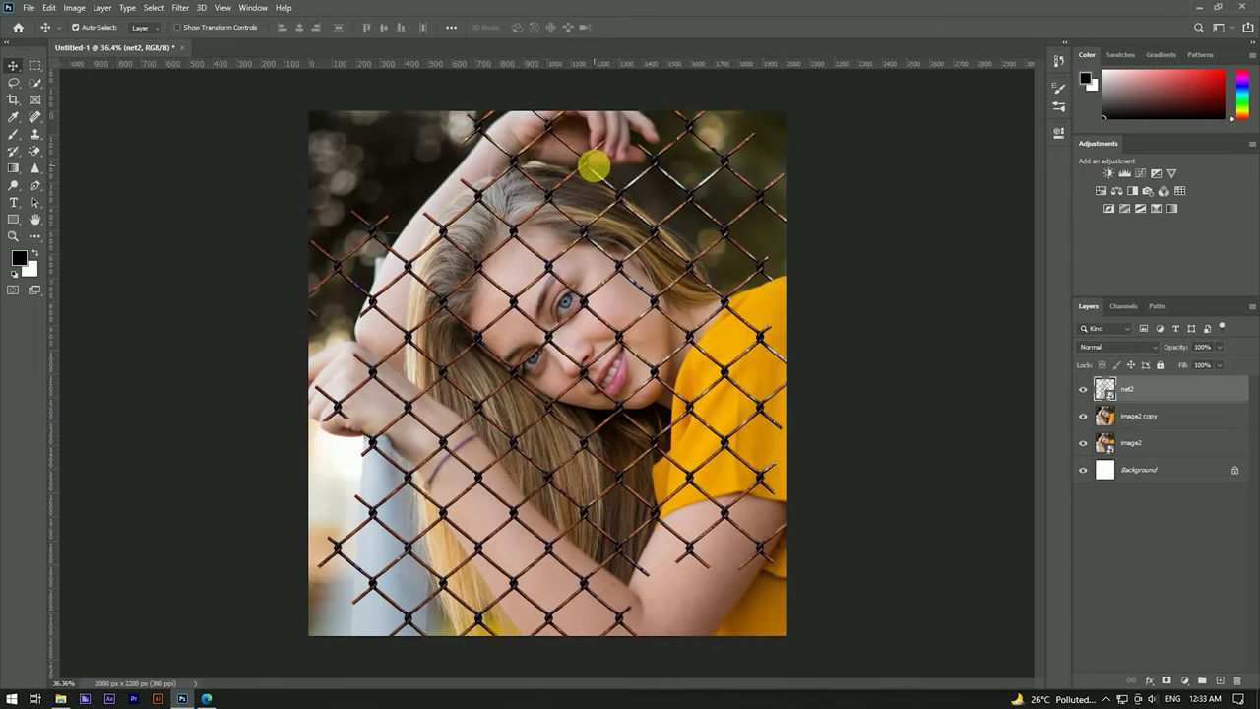
click(1083, 387)
click(1168, 417)
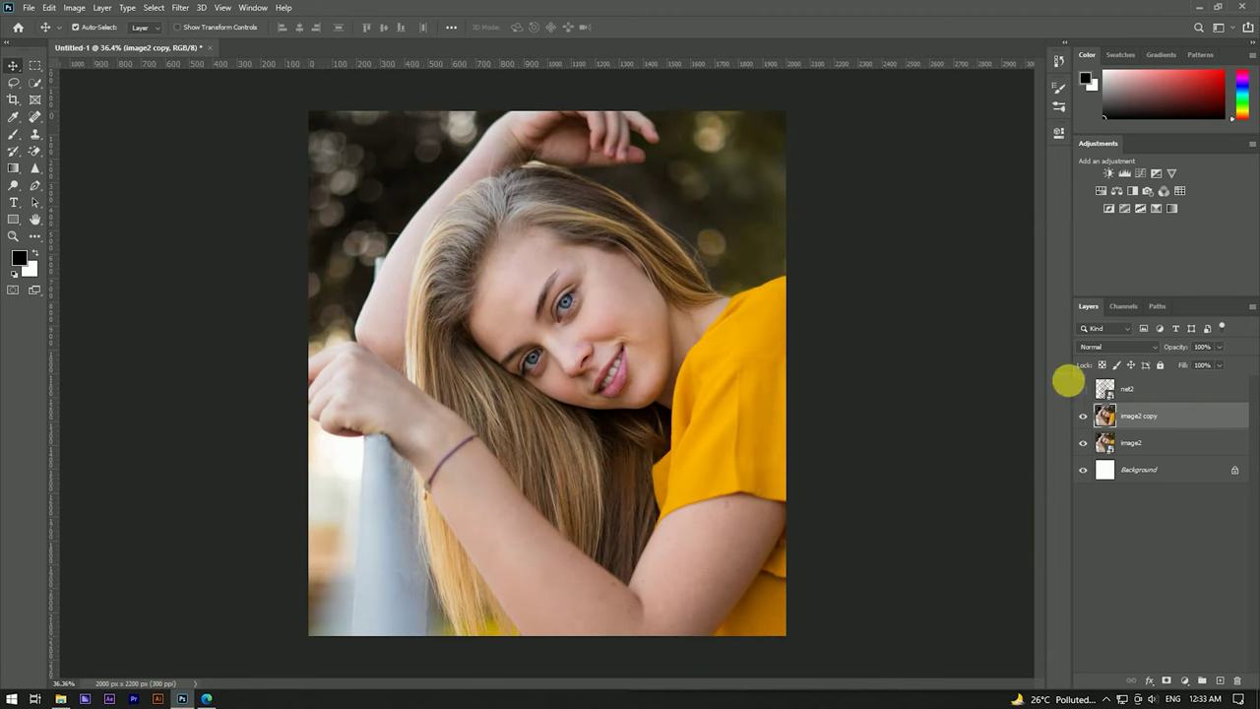
click(13, 100)
click(557, 124)
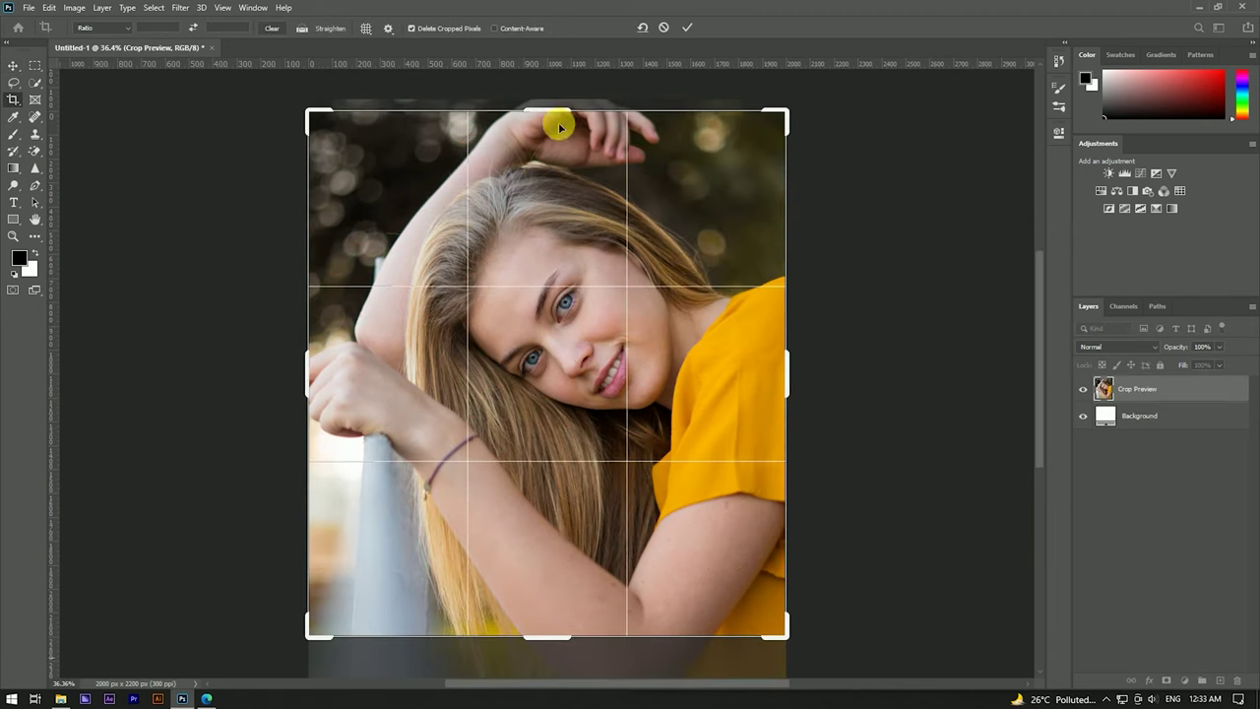
click(686, 27)
key(v)
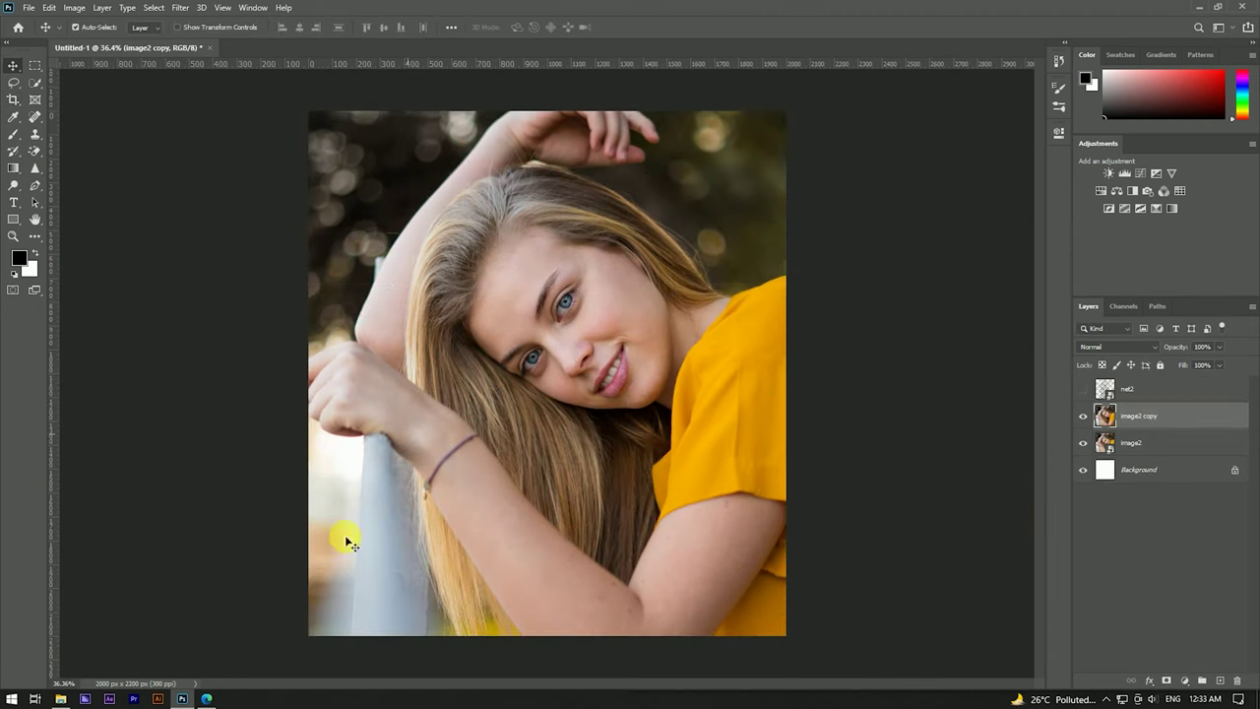
Step: Camera Raw the portrait: vignette −68, Exposure −0.40, Contrast +4, Vibrance +16
click(183, 8)
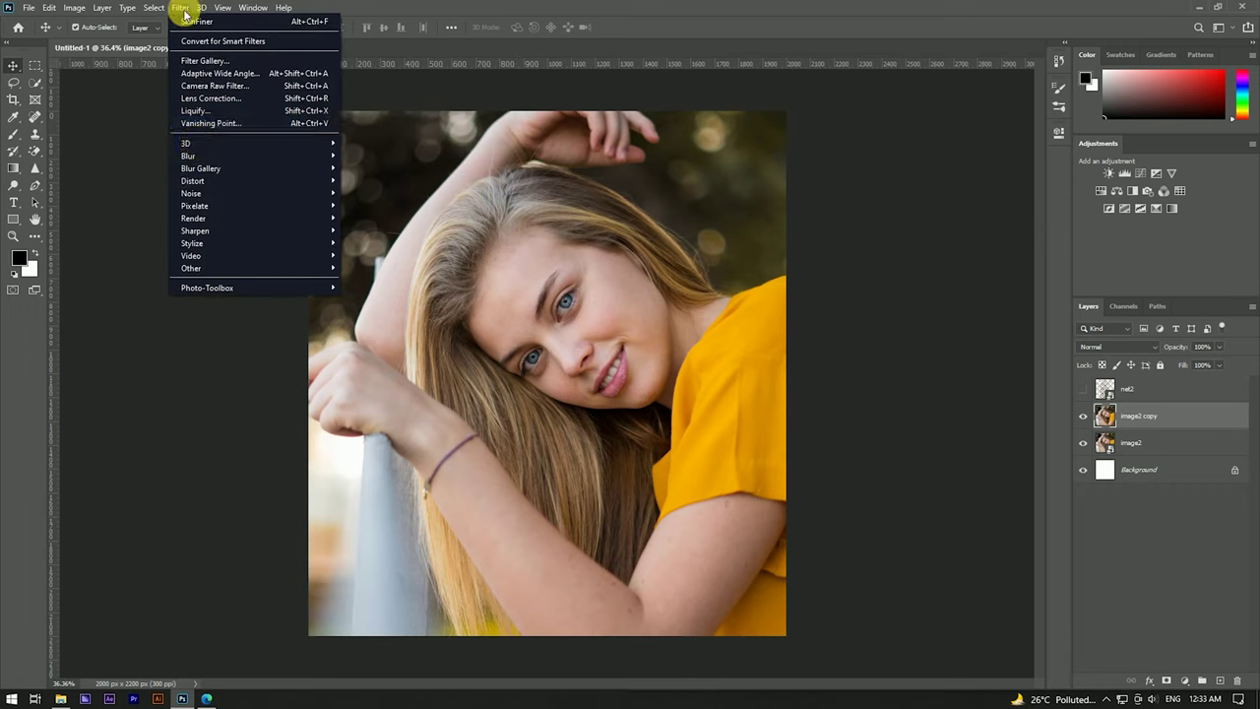
click(214, 89)
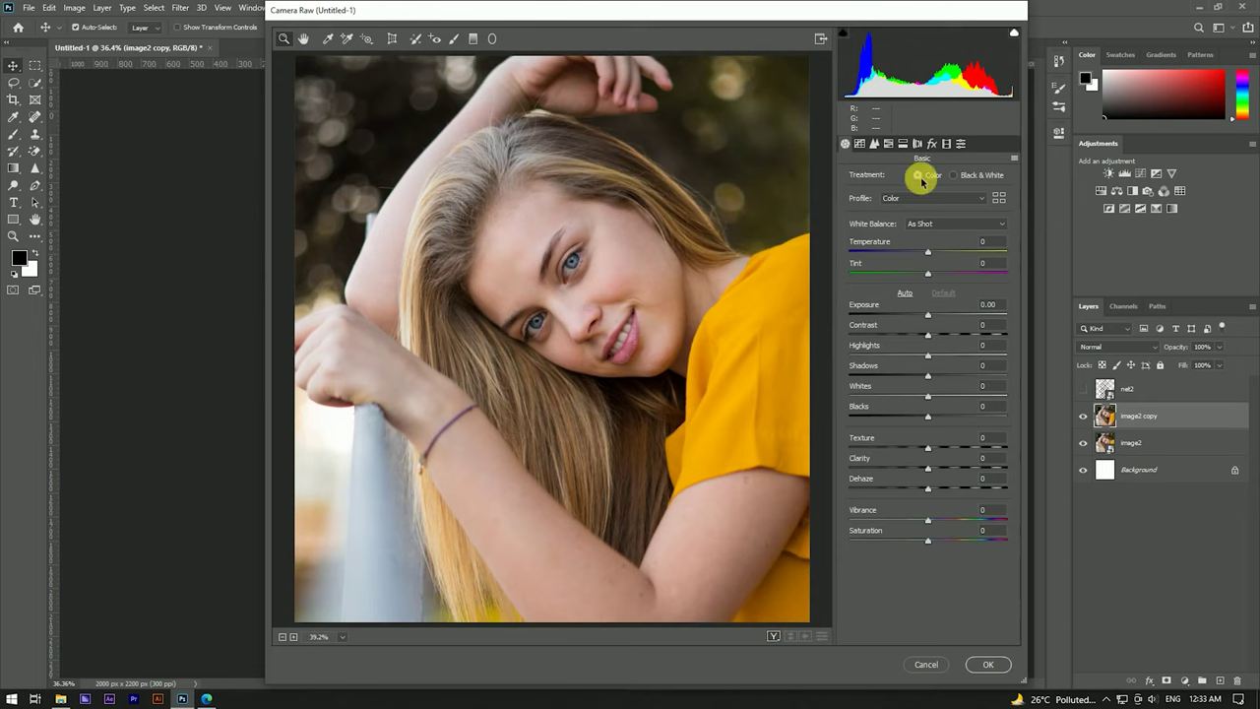
click(932, 144)
drag(926, 306, 873, 313)
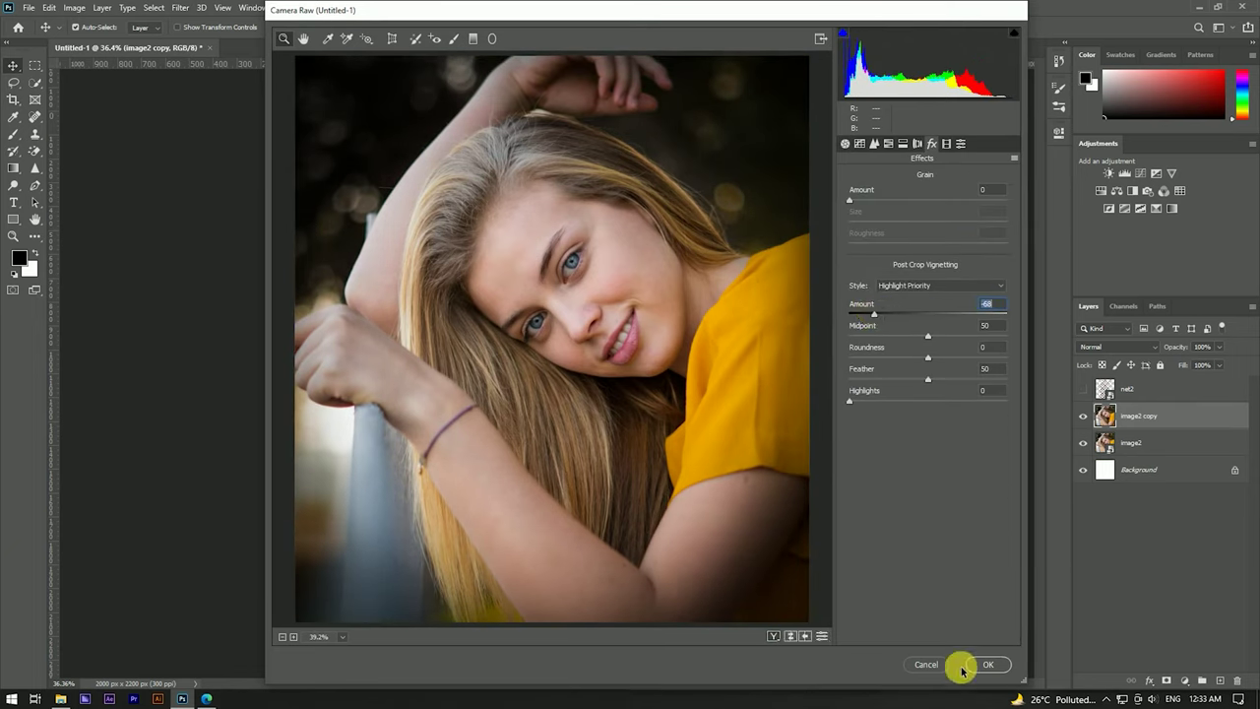
click(845, 144)
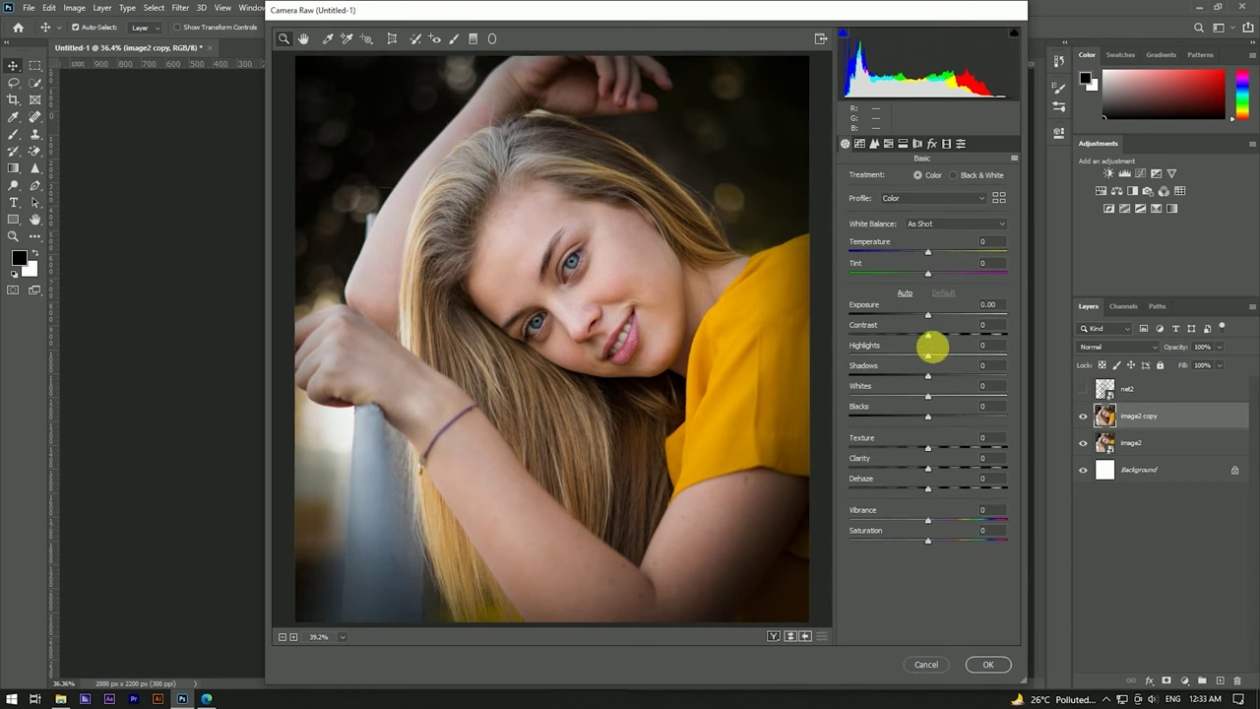
drag(940, 336, 920, 316)
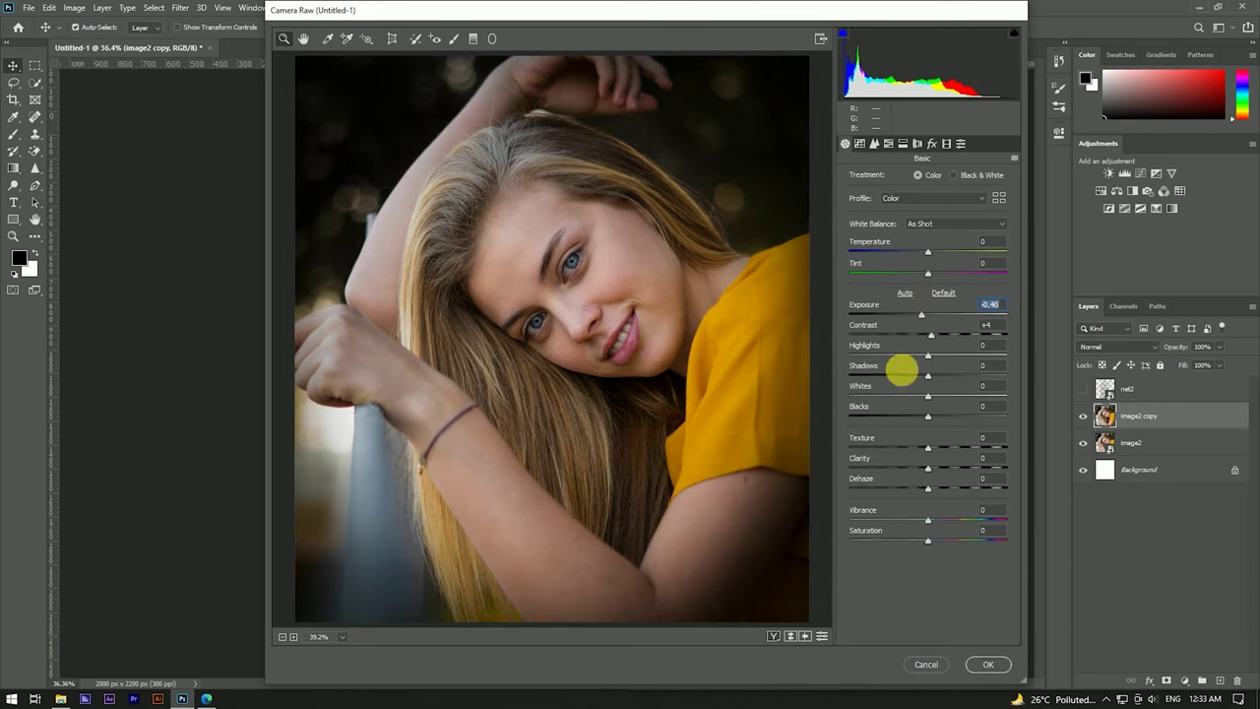
click(987, 664)
scroll(579, 306, up, 3)
scroll(577, 295, down, 4)
scroll(582, 295, up, 3)
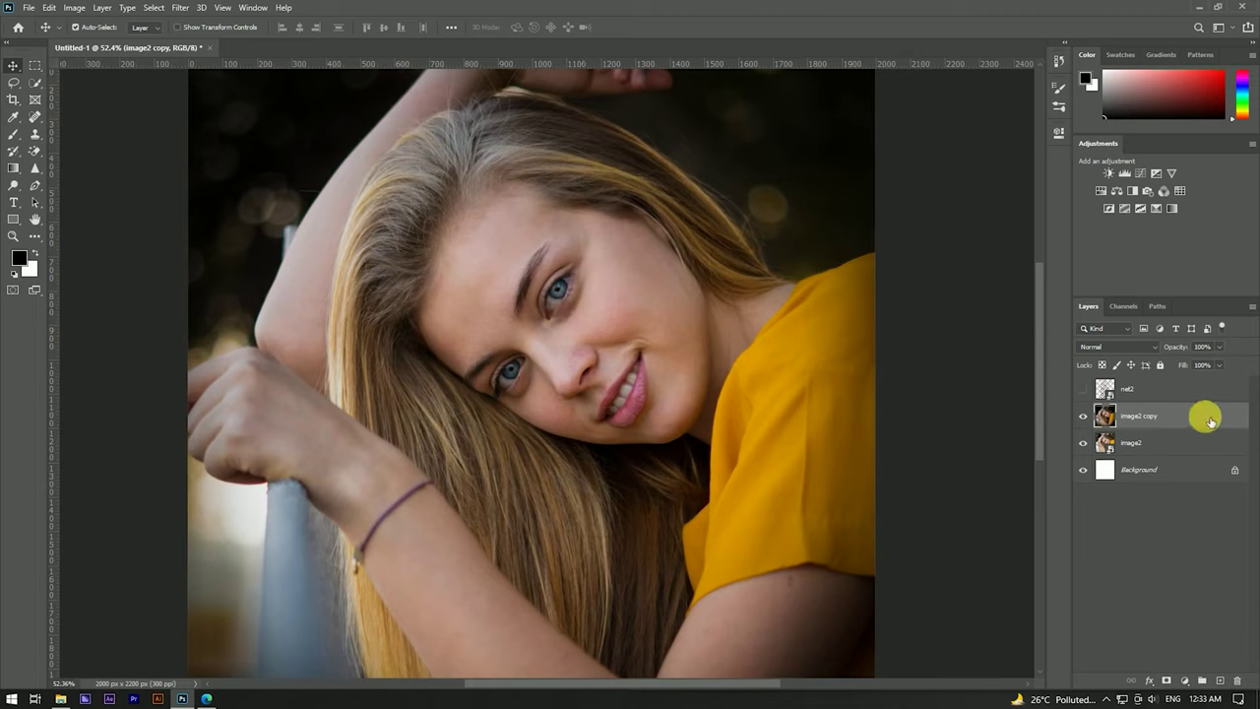
Step: Duplicate the portrait, apply a 2.5-pixel High Pass, and blend it in Overlay
drag(1210, 421, 1220, 680)
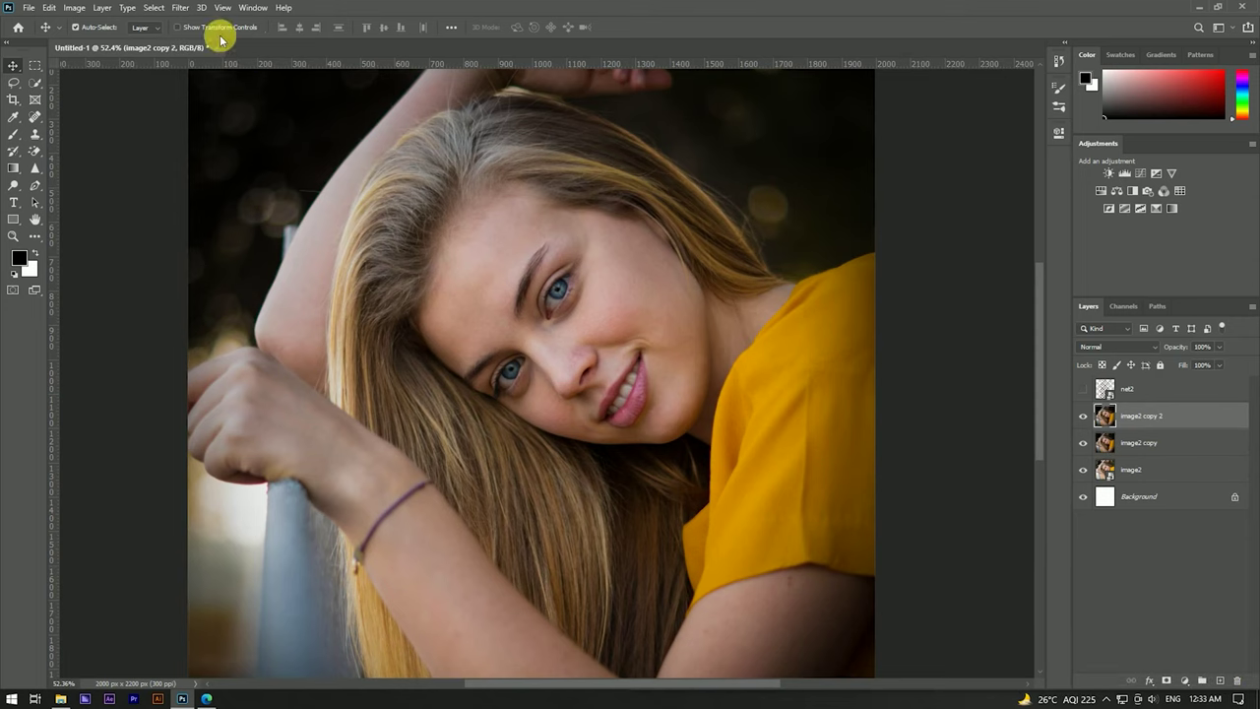
click(181, 8)
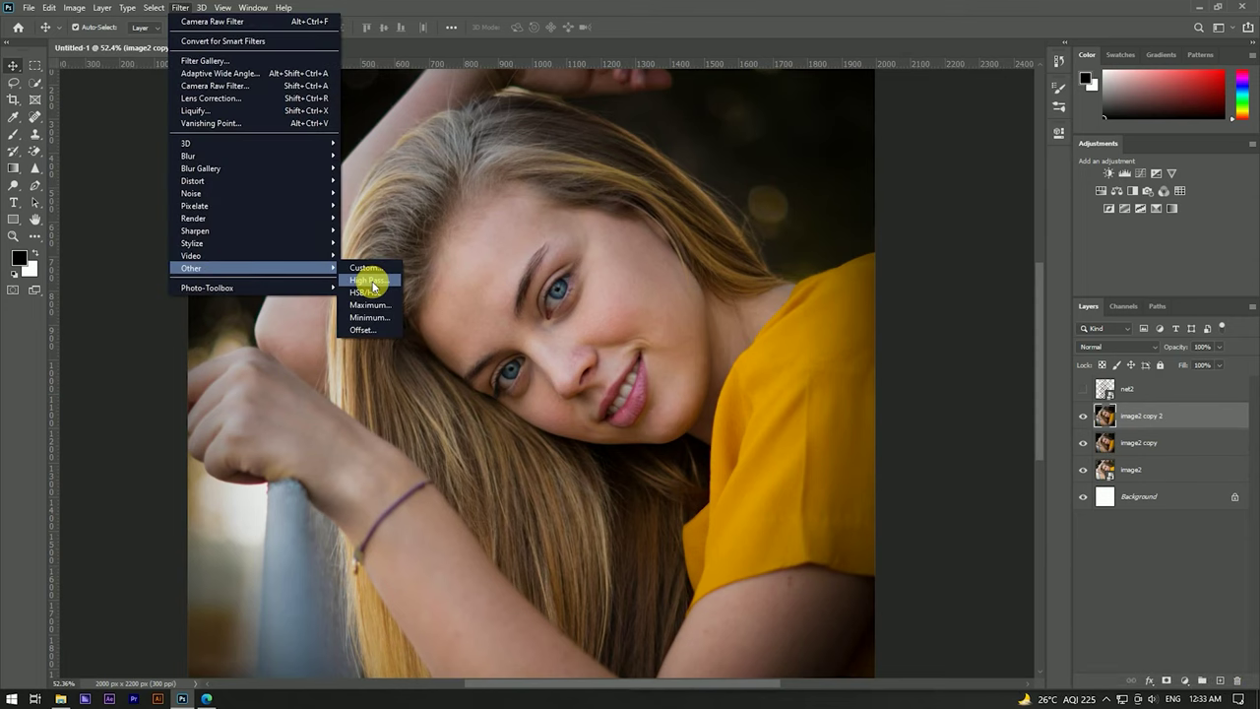
click(369, 280)
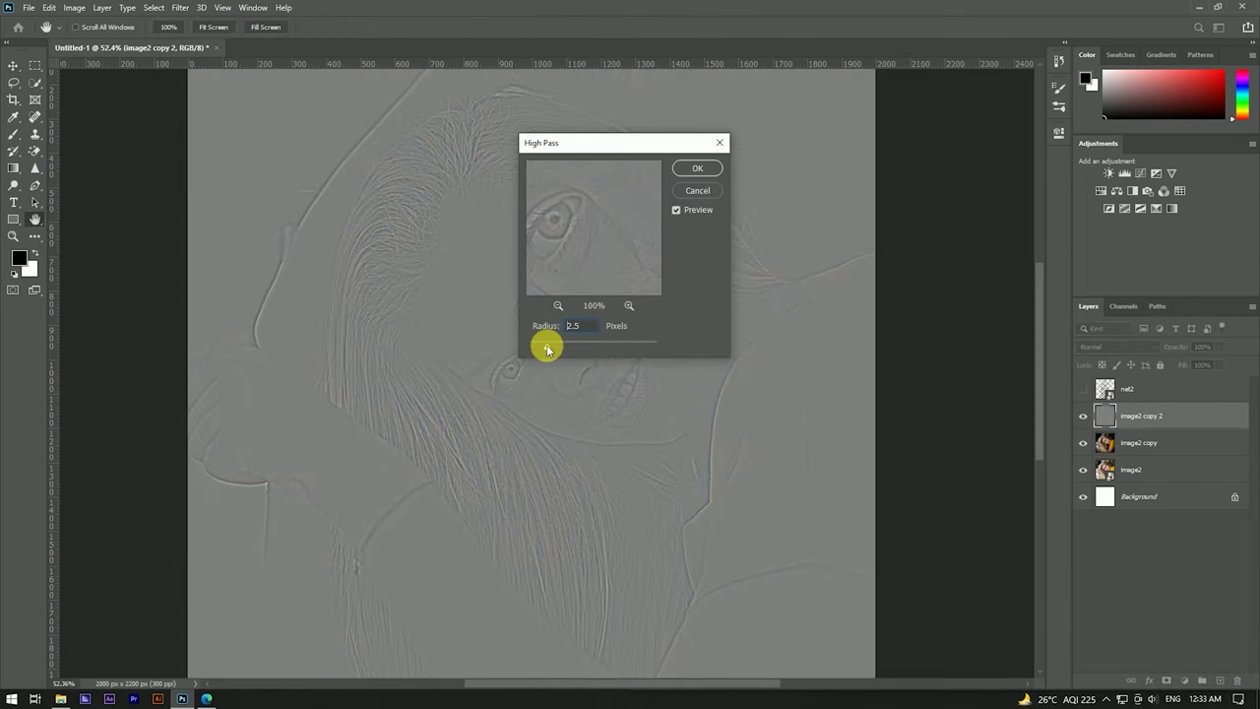
click(687, 172)
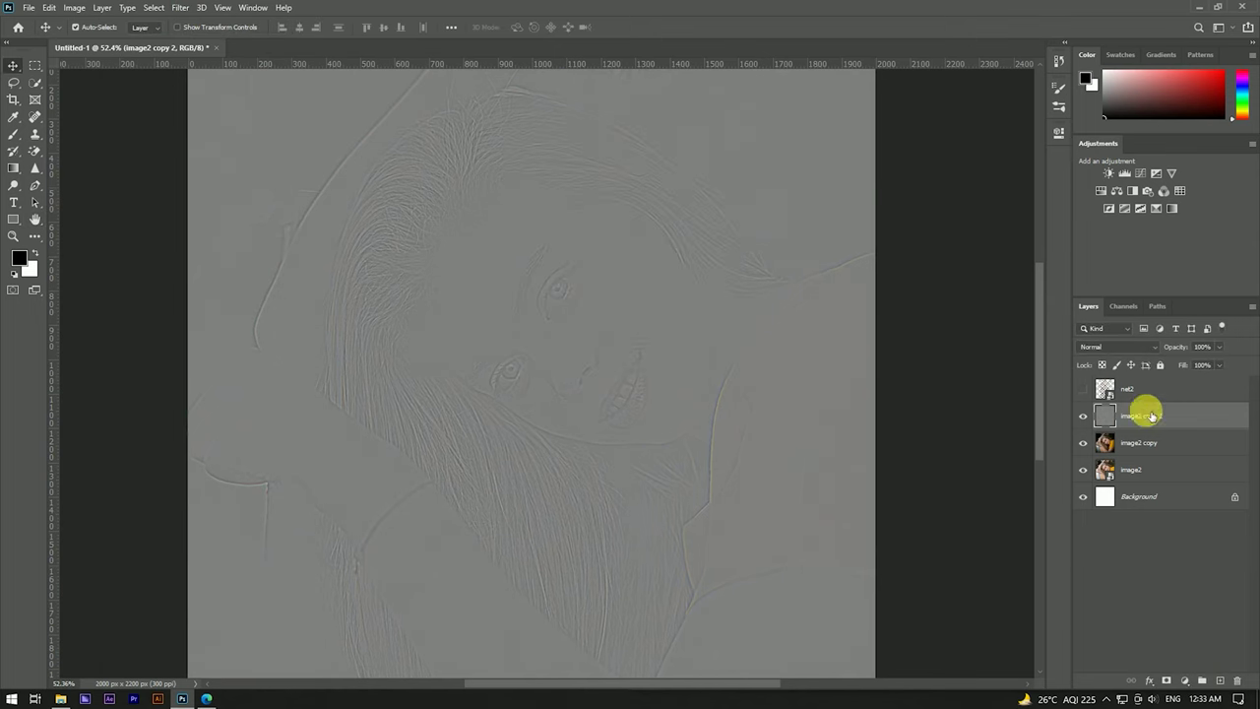
click(1108, 347)
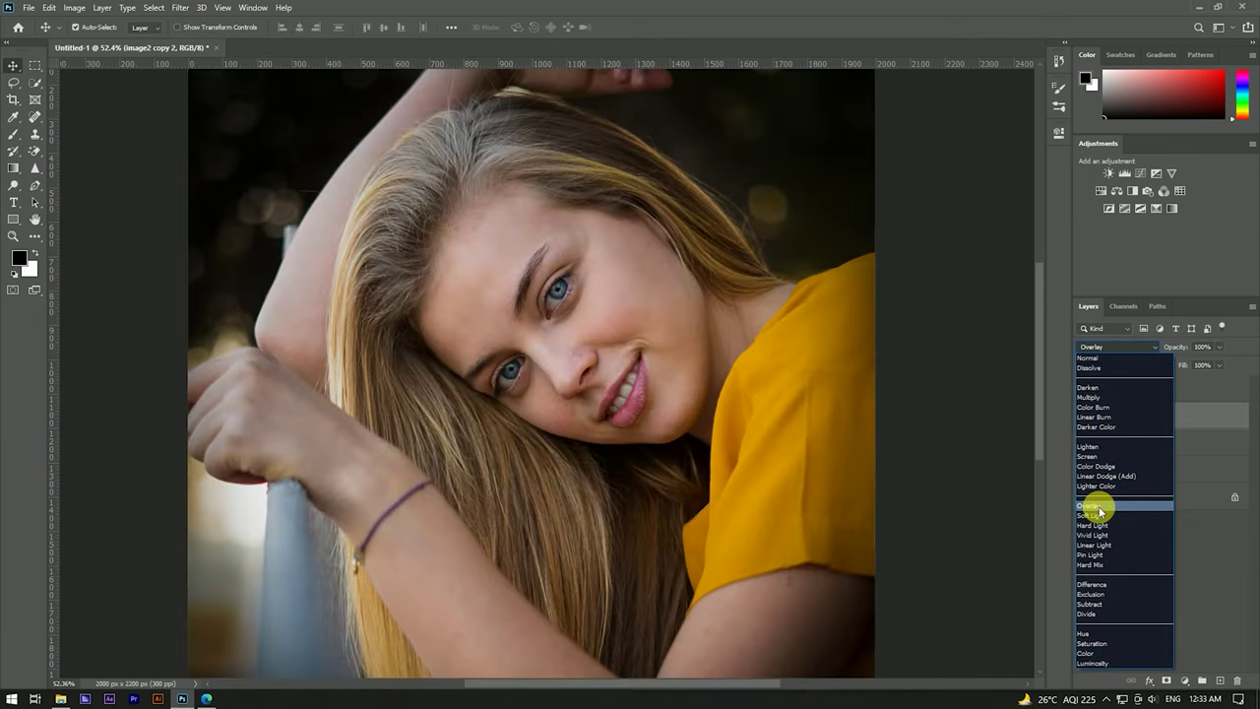
click(1098, 507)
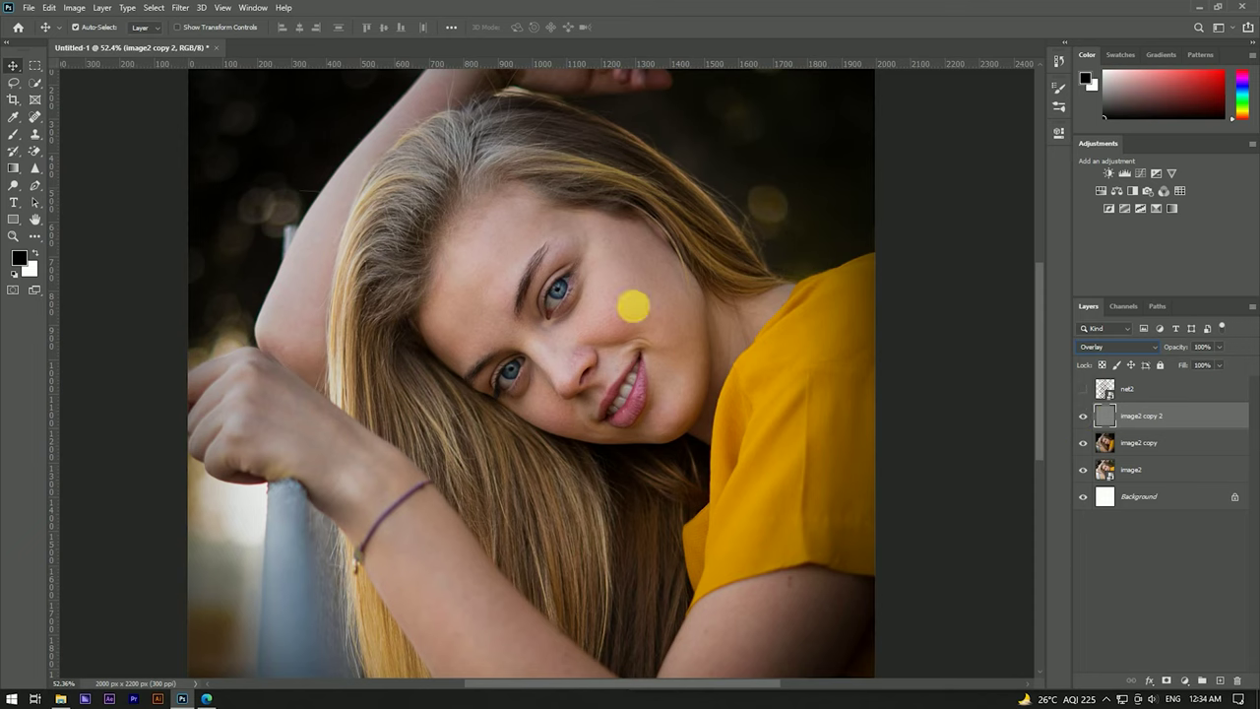
Step: Compare the sharpening layer on and off, then select it with image2 copy
scroll(586, 290, up, 3)
scroll(585, 290, up, 2)
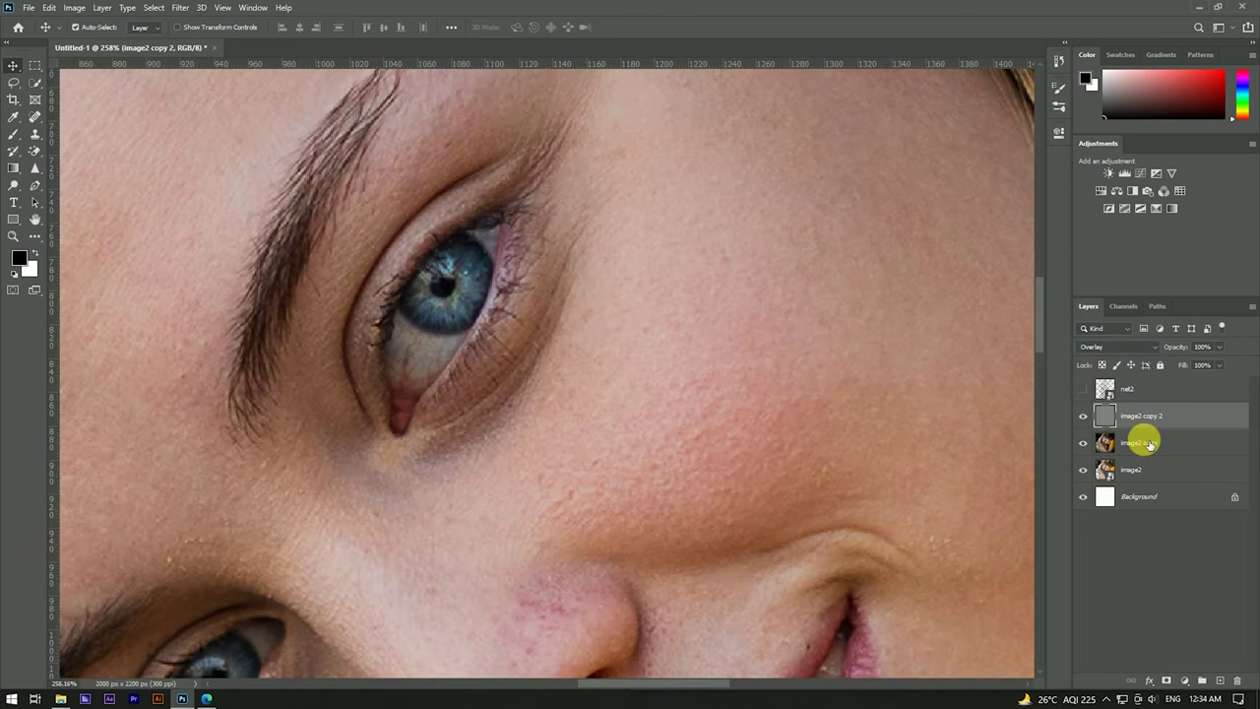
click(1084, 415)
scroll(866, 369, down, 2)
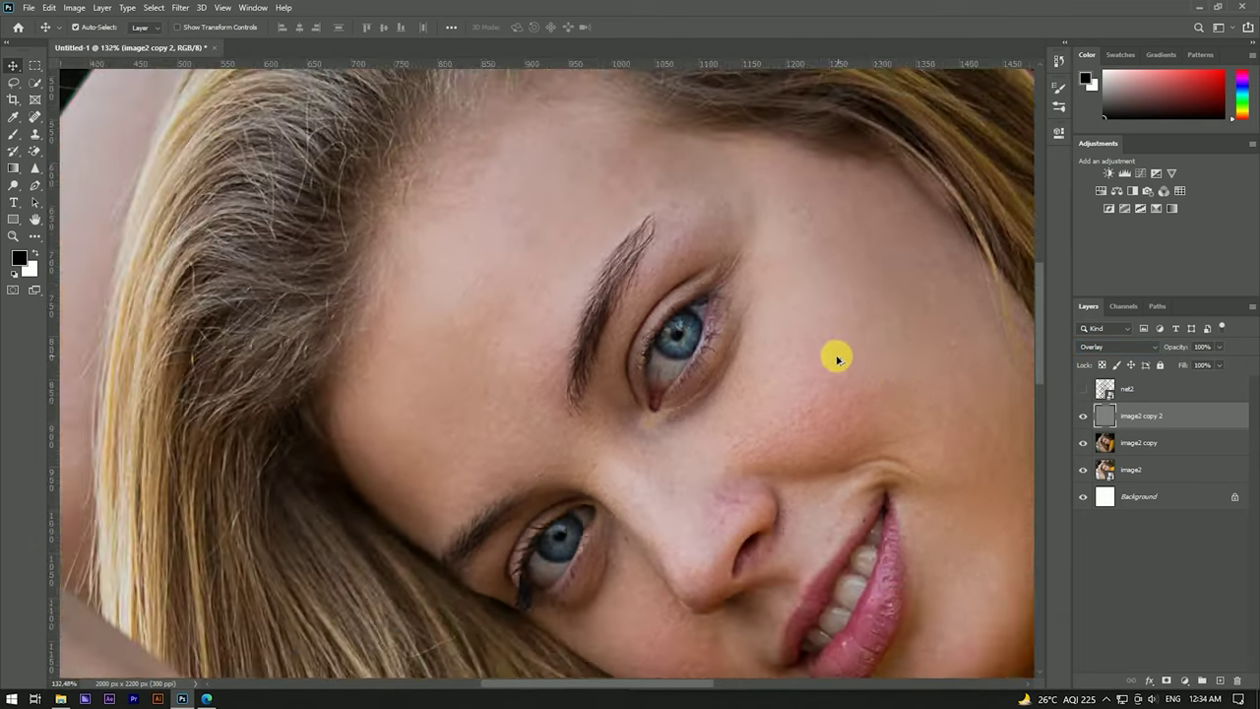
scroll(837, 360, down, 2)
shift+click(1168, 442)
right_click(1163, 438)
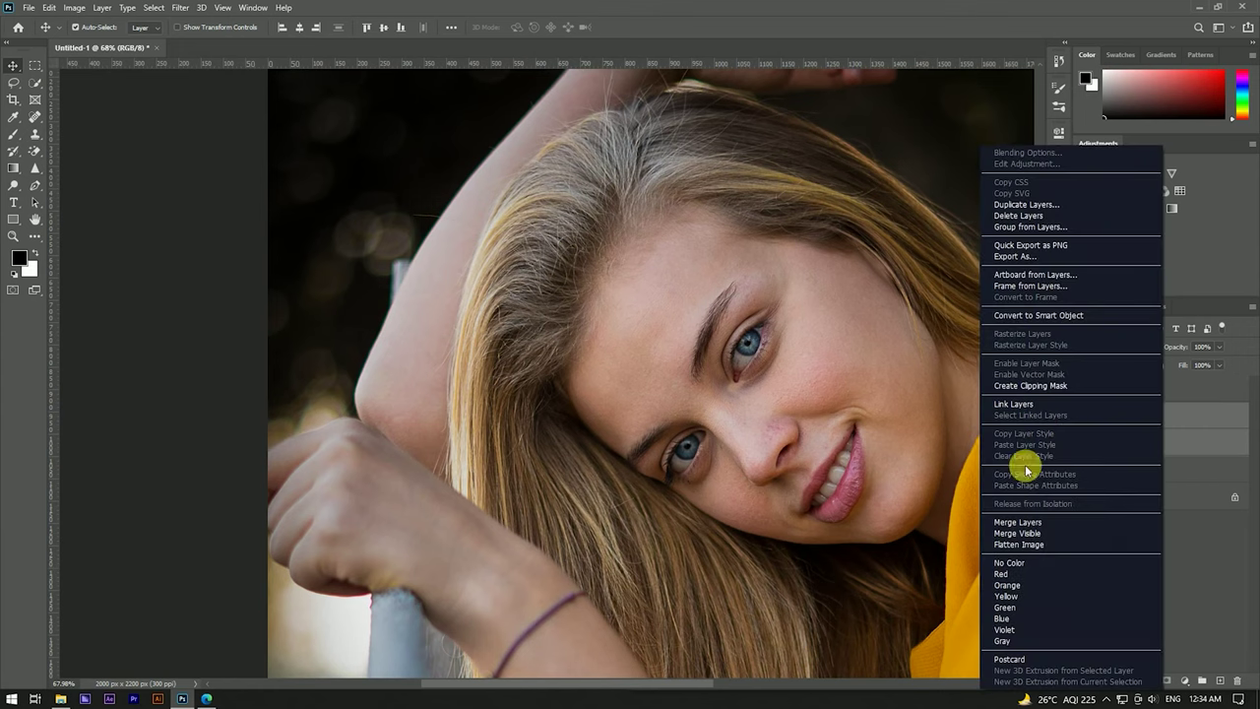
Step: Merge the high-pass layer and portrait into a single image2 copy 2 layer
click(1019, 521)
scroll(557, 344, down, 3)
scroll(562, 344, up, 1)
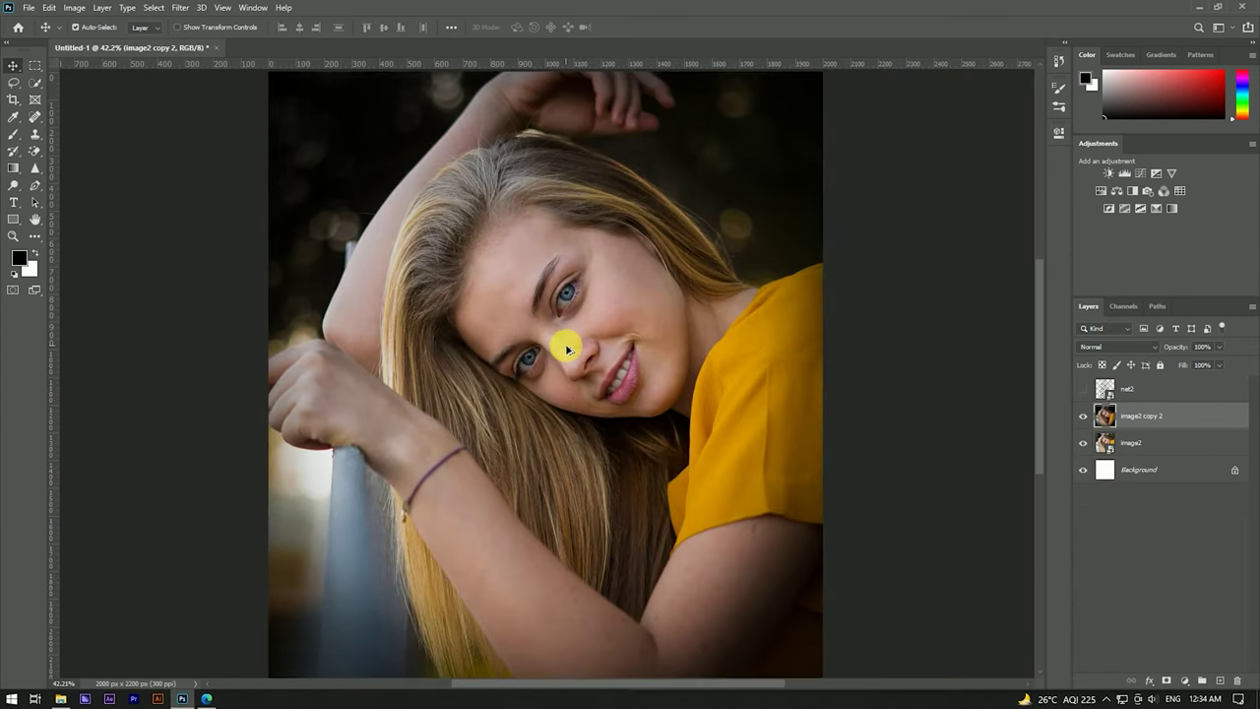
scroll(591, 335, down, 1)
scroll(596, 399, up, 2)
scroll(597, 398, up, 1)
scroll(597, 399, down, 1)
scroll(596, 399, down, 1)
Step: Make the net2 chain-link fence visible over the portrait again
scroll(530, 325, down, 1)
scroll(523, 324, up, 1)
scroll(600, 354, down, 2)
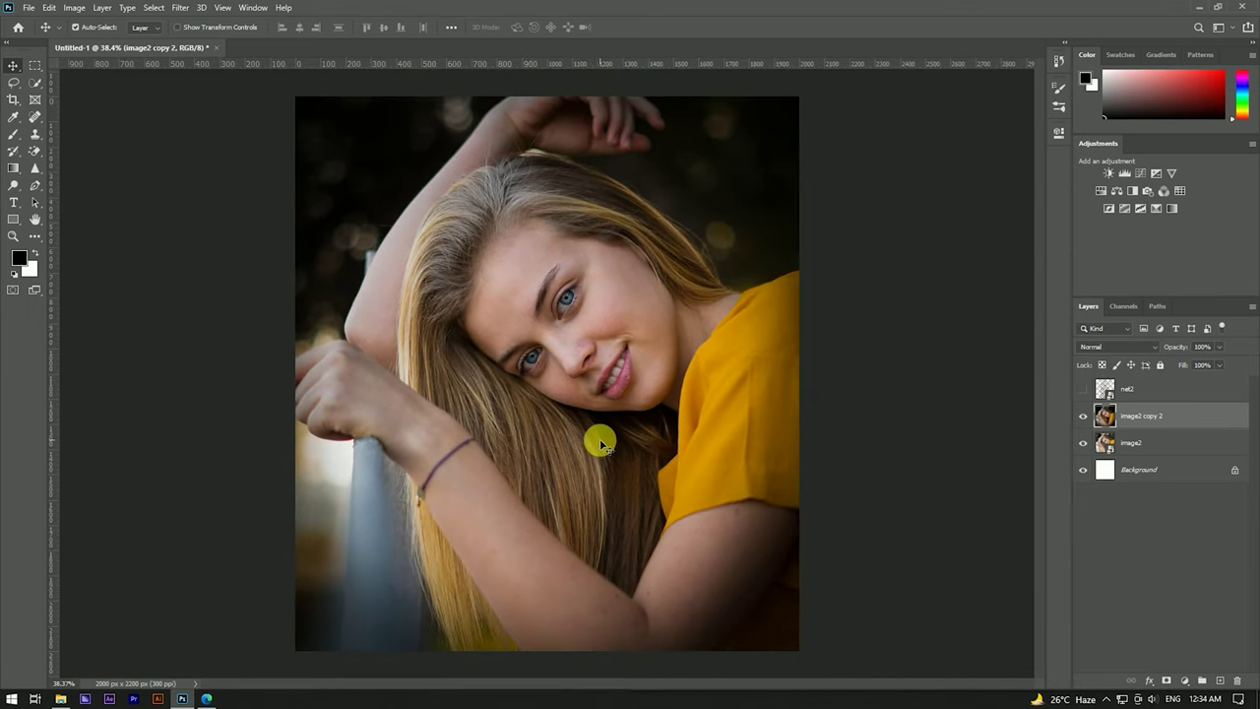
scroll(591, 286, up, 2)
scroll(628, 290, up, 1)
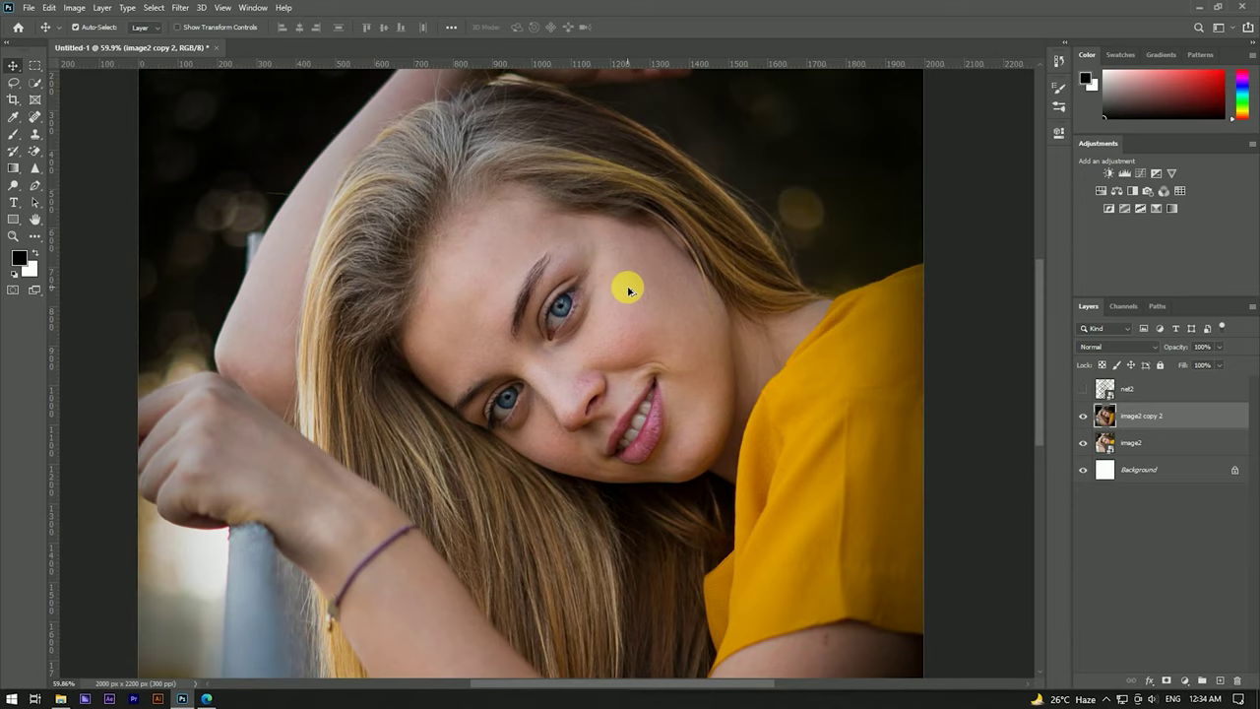
scroll(628, 289, down, 1)
scroll(624, 284, down, 1)
click(1083, 390)
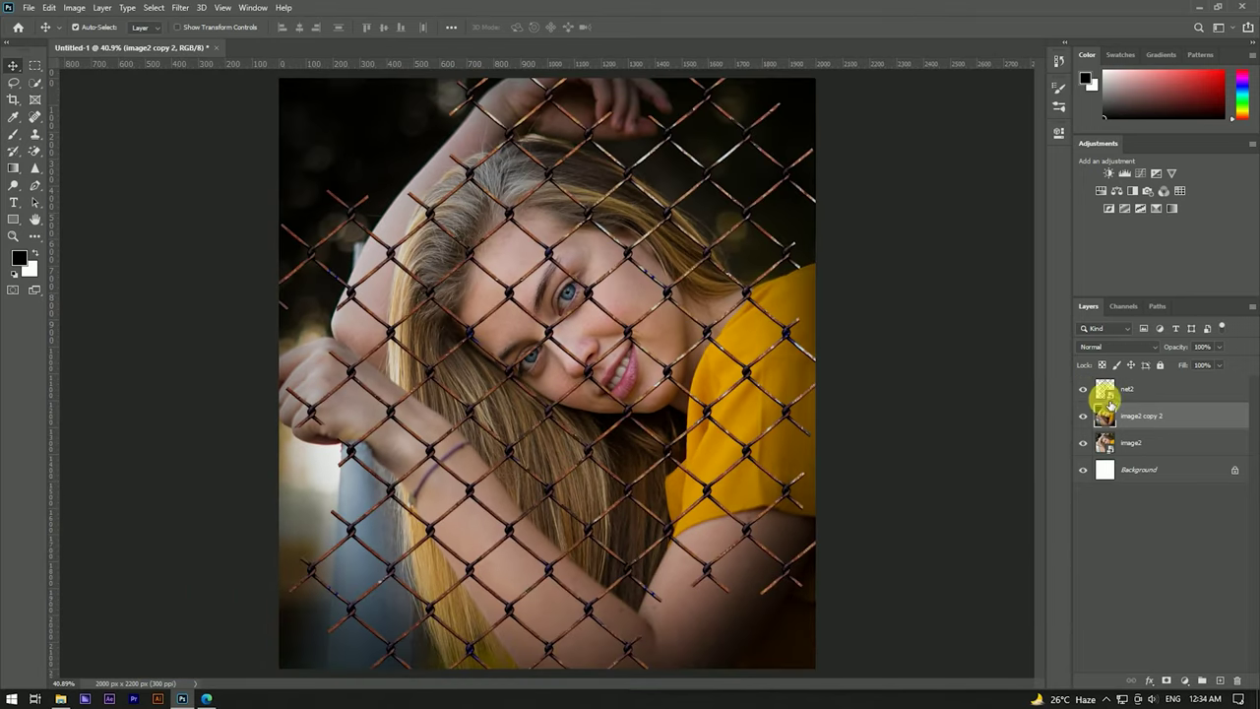
Step: Duplicate the net2 fence as net2 copy and select the original Shadow layer
click(1191, 391)
scroll(816, 332, up, 3)
scroll(782, 344, up, 3)
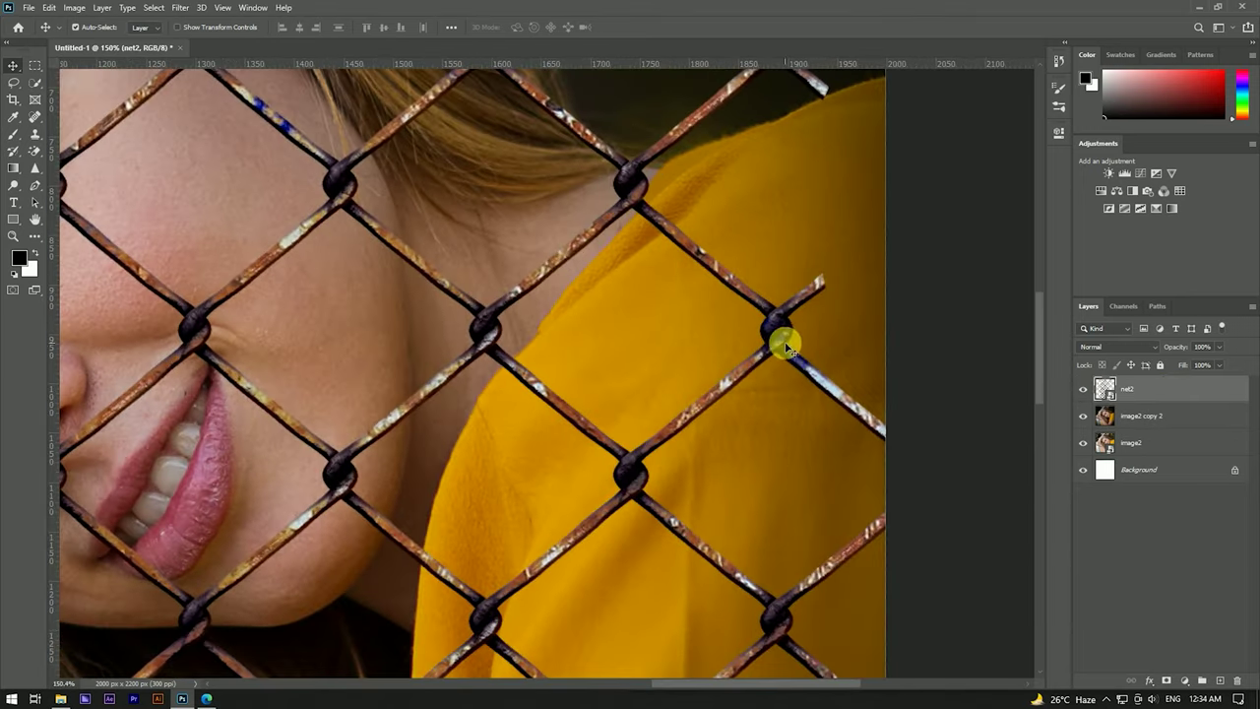
key(ctrl+j)
click(1157, 416)
text(Shadow)
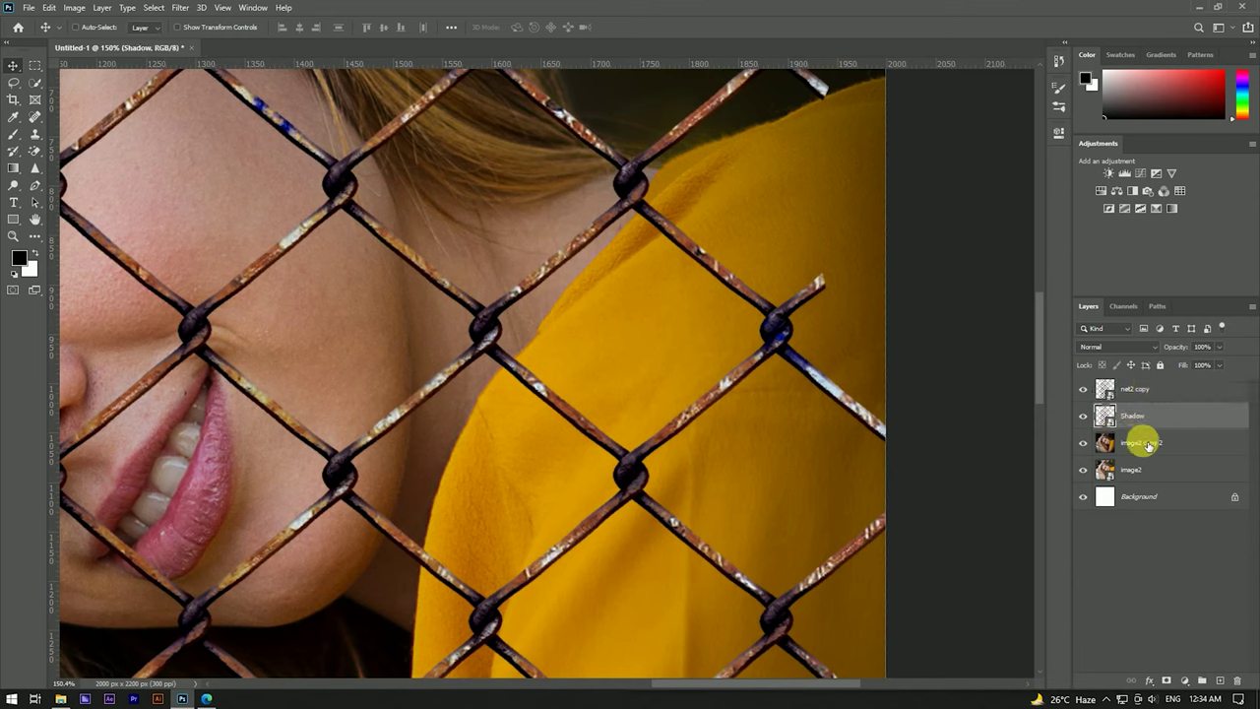
Step: Scale the Shadow layer to about 98% and nudge it right and down
key(ctrl+t)
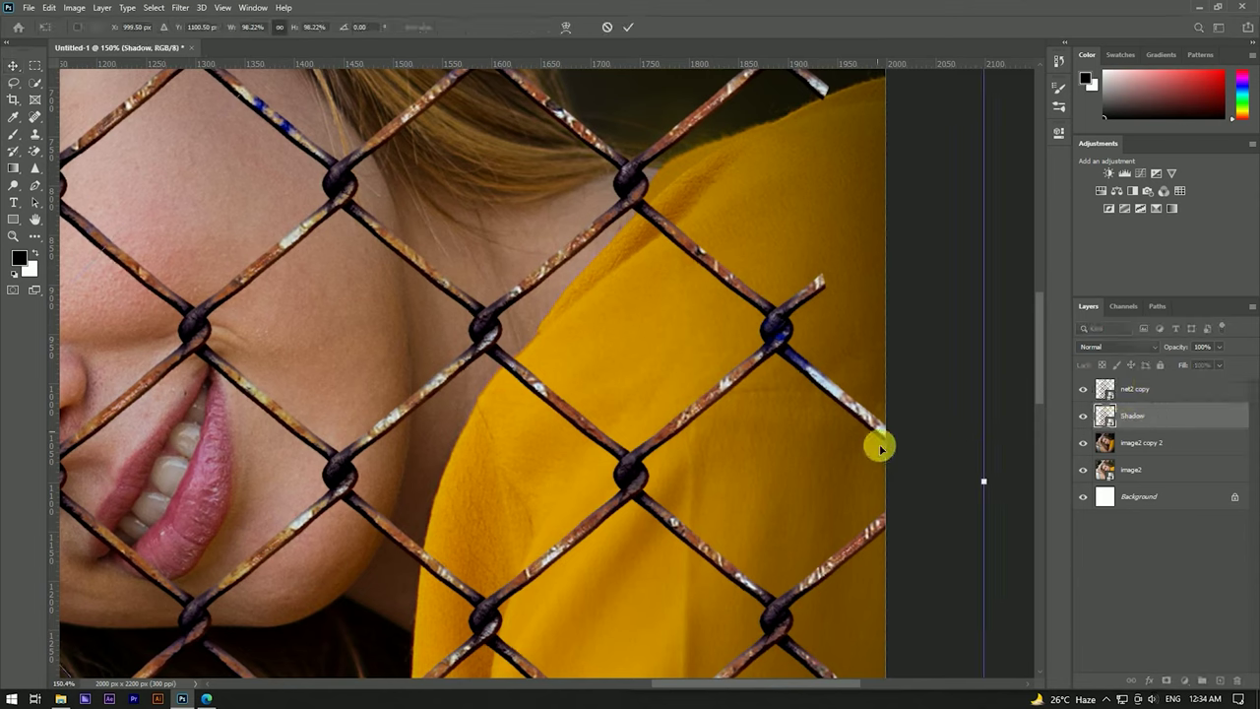
key(shift+Down)
key(shift+Down)
key(shift+Right)
key(shift+Down)
key(shift+Right)
key(shift+Right)
key(shift+Right)
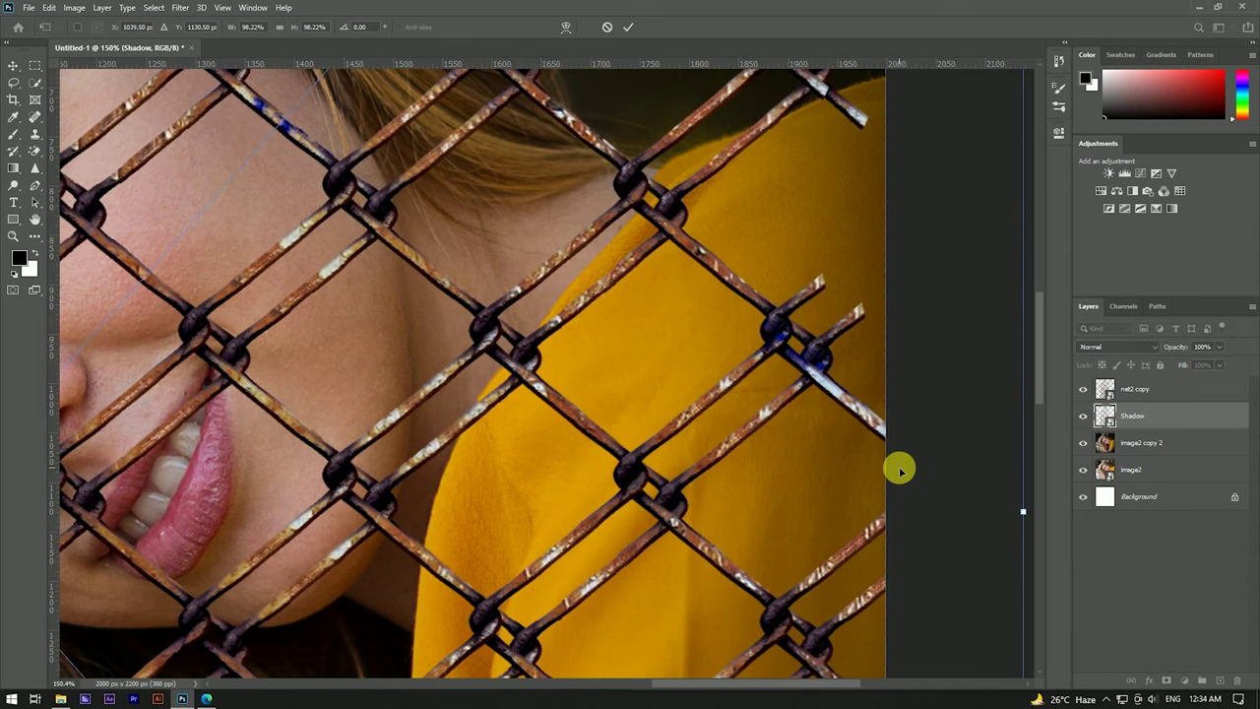
key(shift+Up)
scroll(850, 332, down, 3)
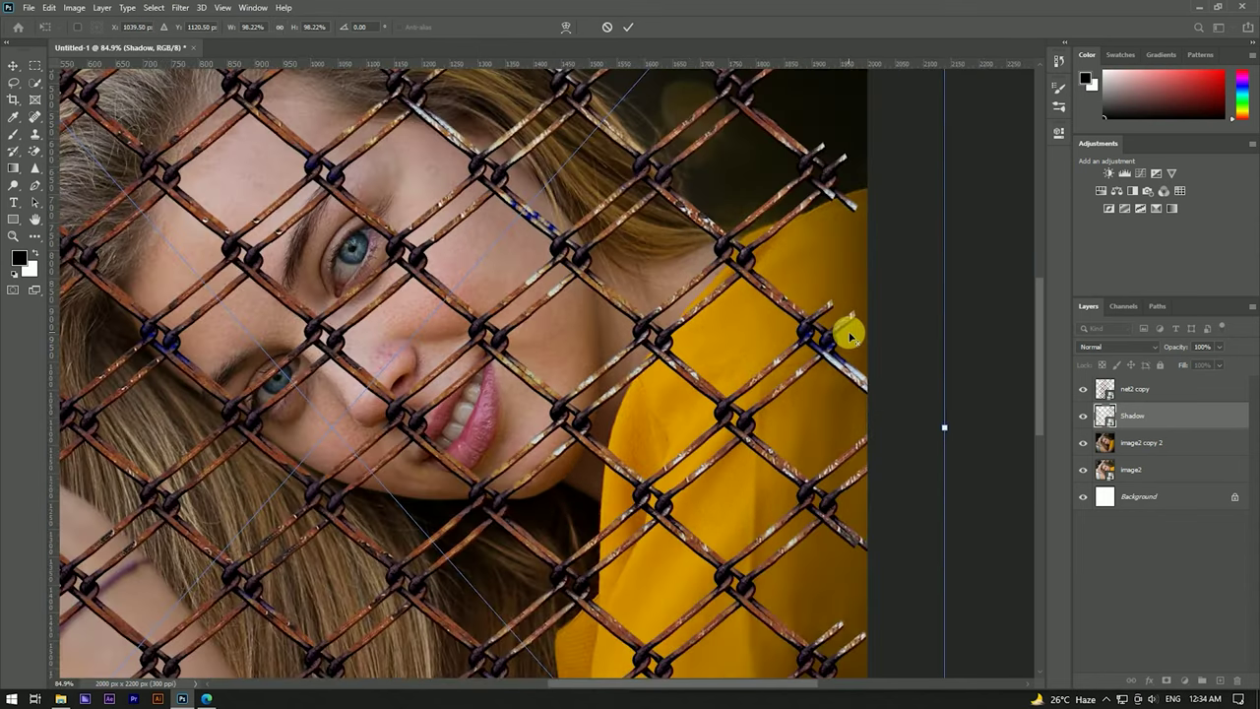
scroll(658, 278, down, 2)
Step: Commit the offset, give Shadow a black Color Overlay, and set opacity to 36%
click(629, 26)
double_click(1203, 421)
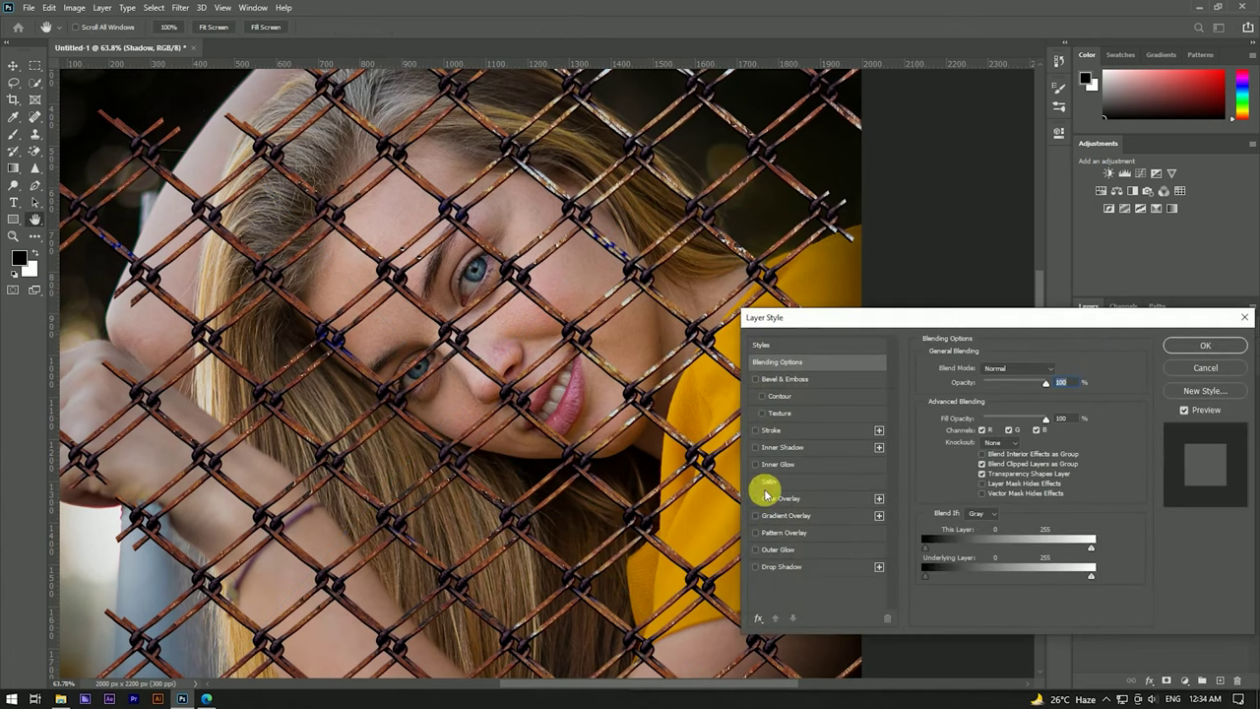
click(757, 499)
click(1052, 366)
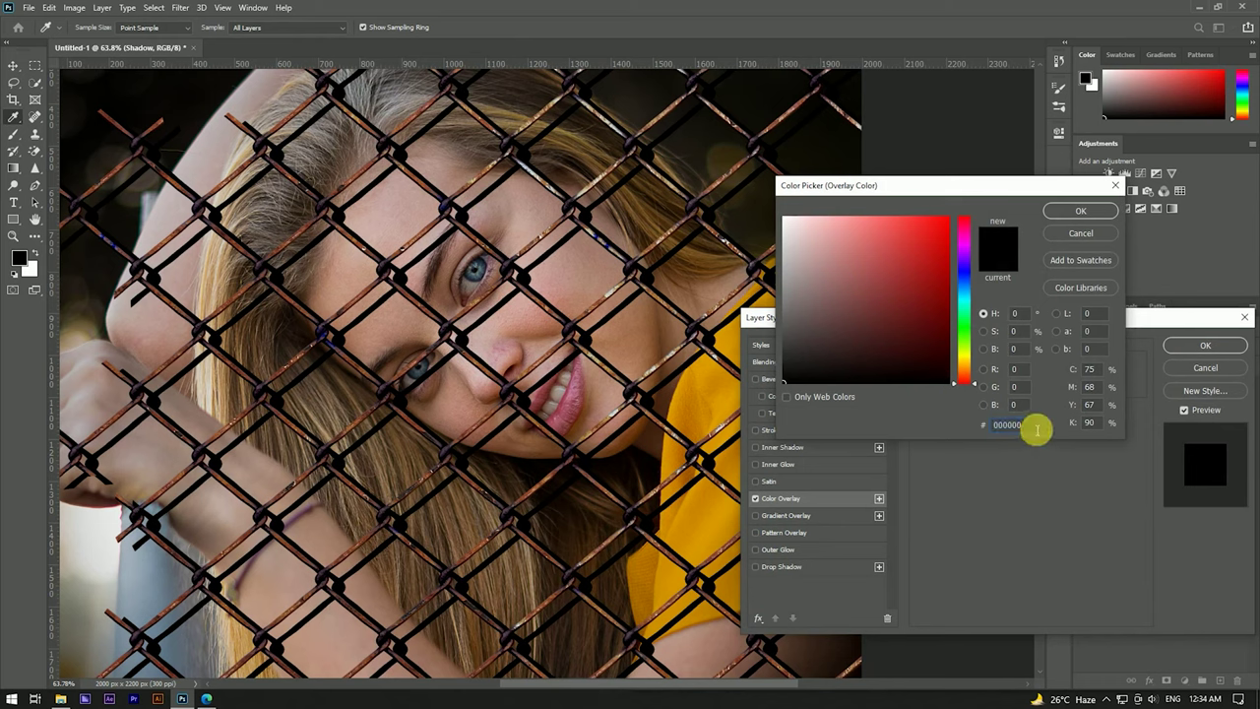
click(1076, 211)
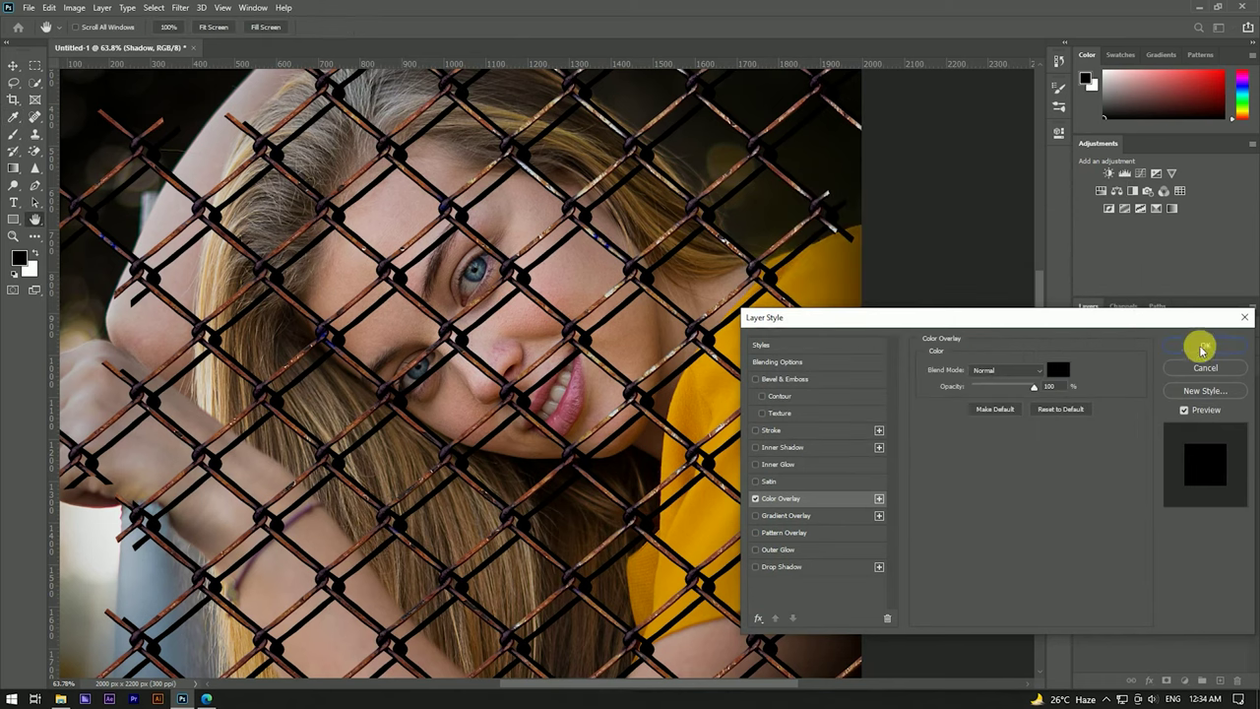
click(1205, 346)
drag(1172, 349, 1146, 352)
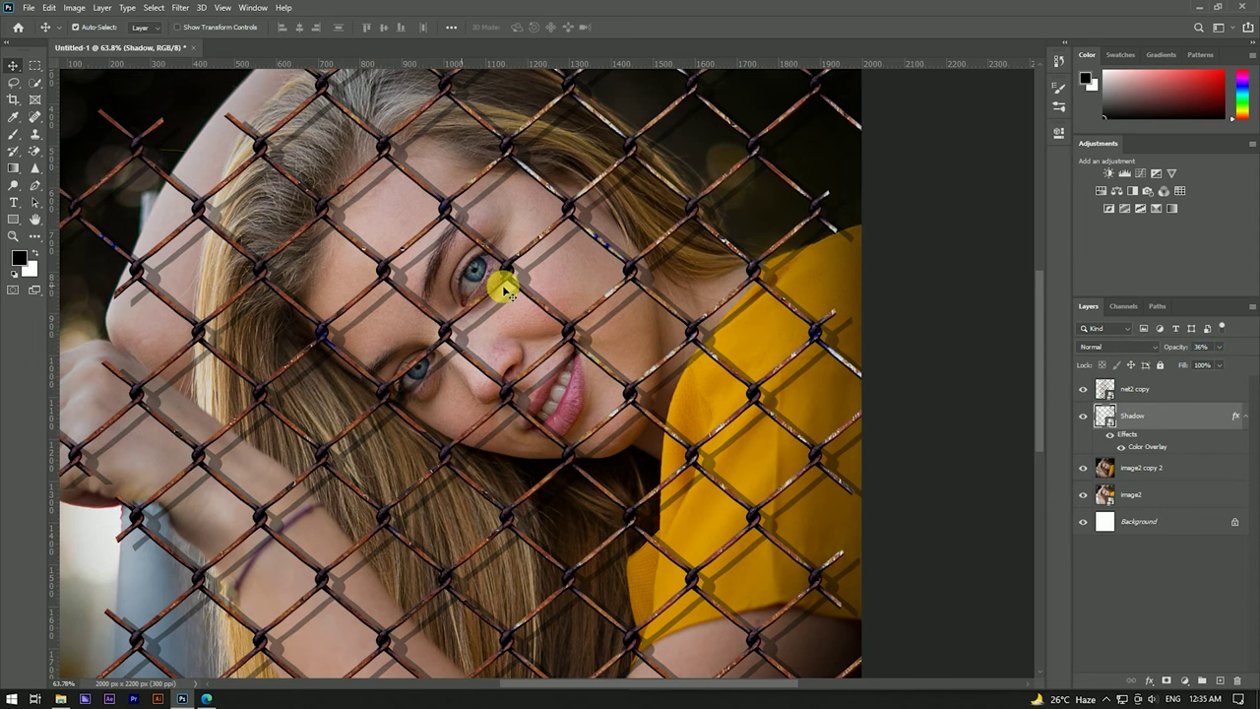
click(459, 282)
scroll(613, 351, down, 5)
scroll(583, 298, up, 5)
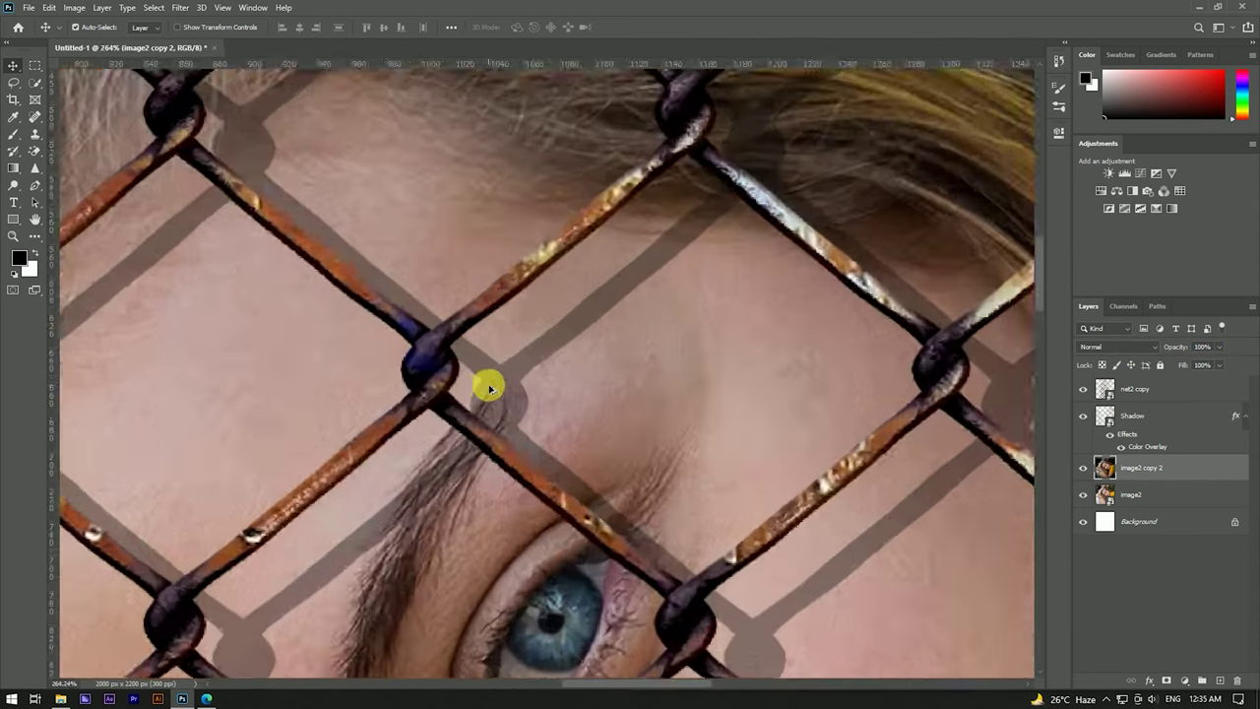
scroll(552, 267, down, 1)
scroll(551, 255, down, 3)
scroll(482, 492, down, 1)
scroll(481, 492, up, 4)
scroll(463, 453, down, 3)
scroll(462, 453, down, 1)
scroll(731, 535, up, 2)
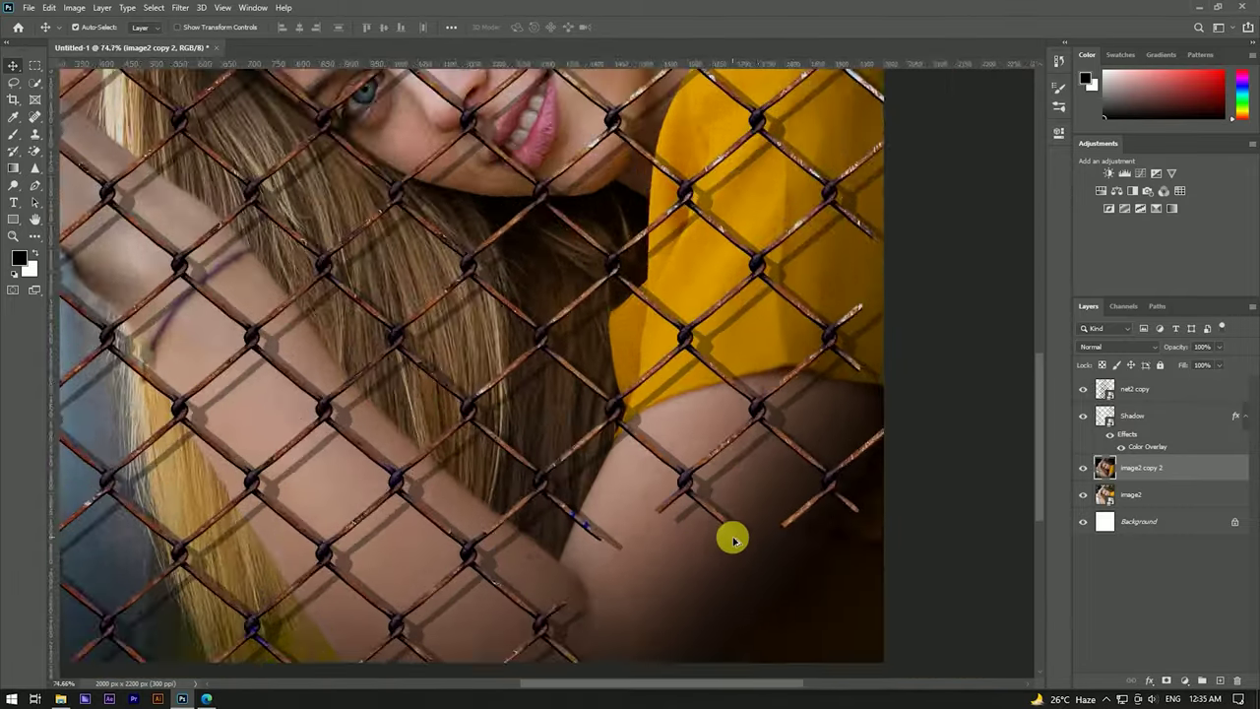
scroll(725, 520, up, 2)
scroll(704, 496, down, 3)
scroll(704, 495, down, 3)
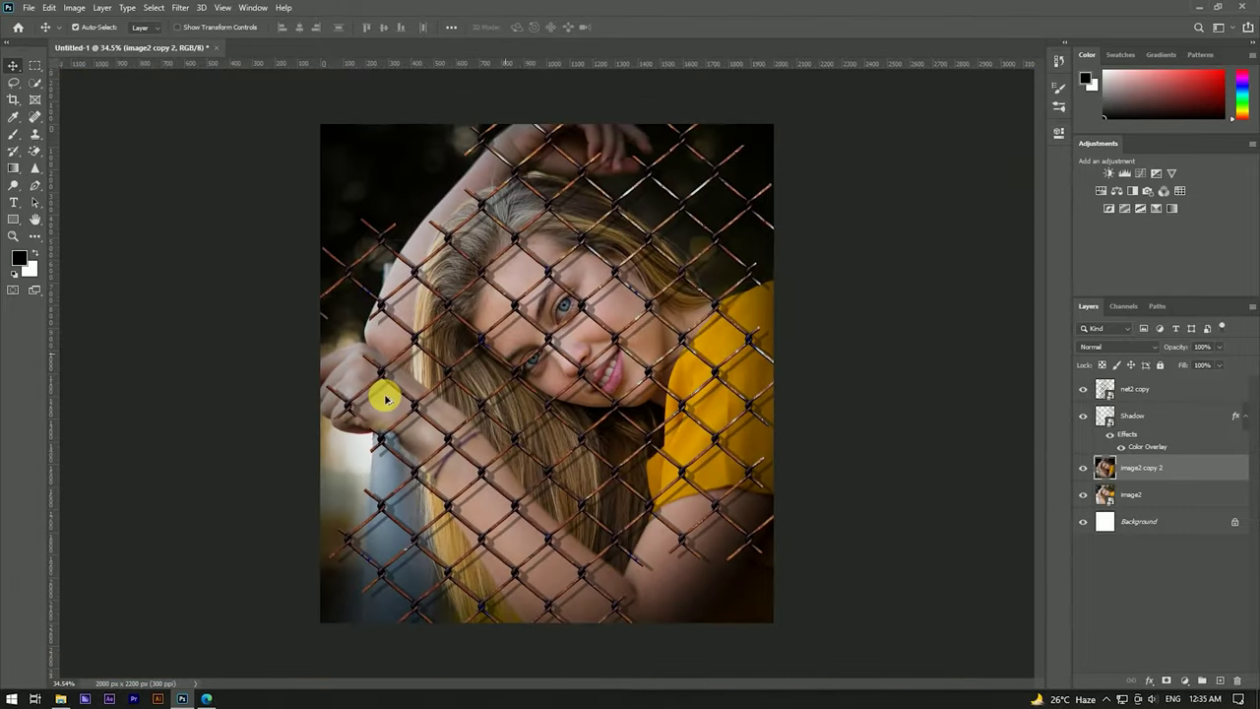
scroll(577, 271, up, 4)
scroll(577, 271, down, 3)
scroll(577, 271, down, 2)
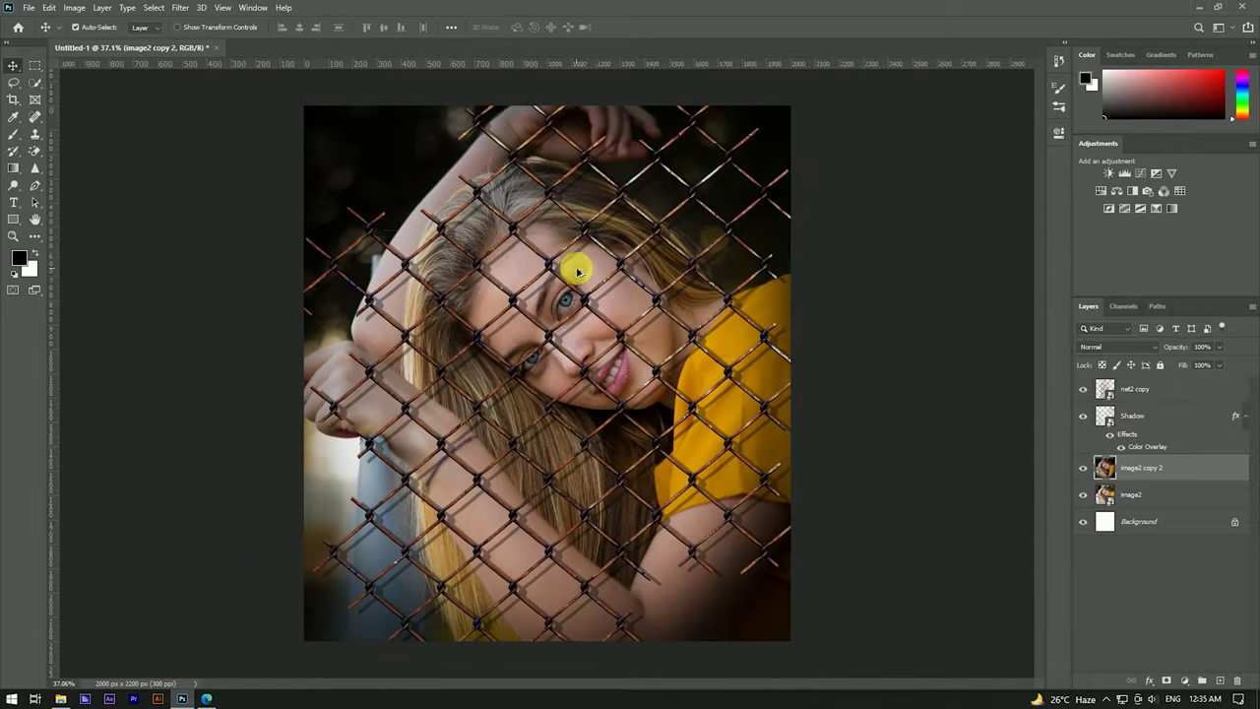
click(1187, 421)
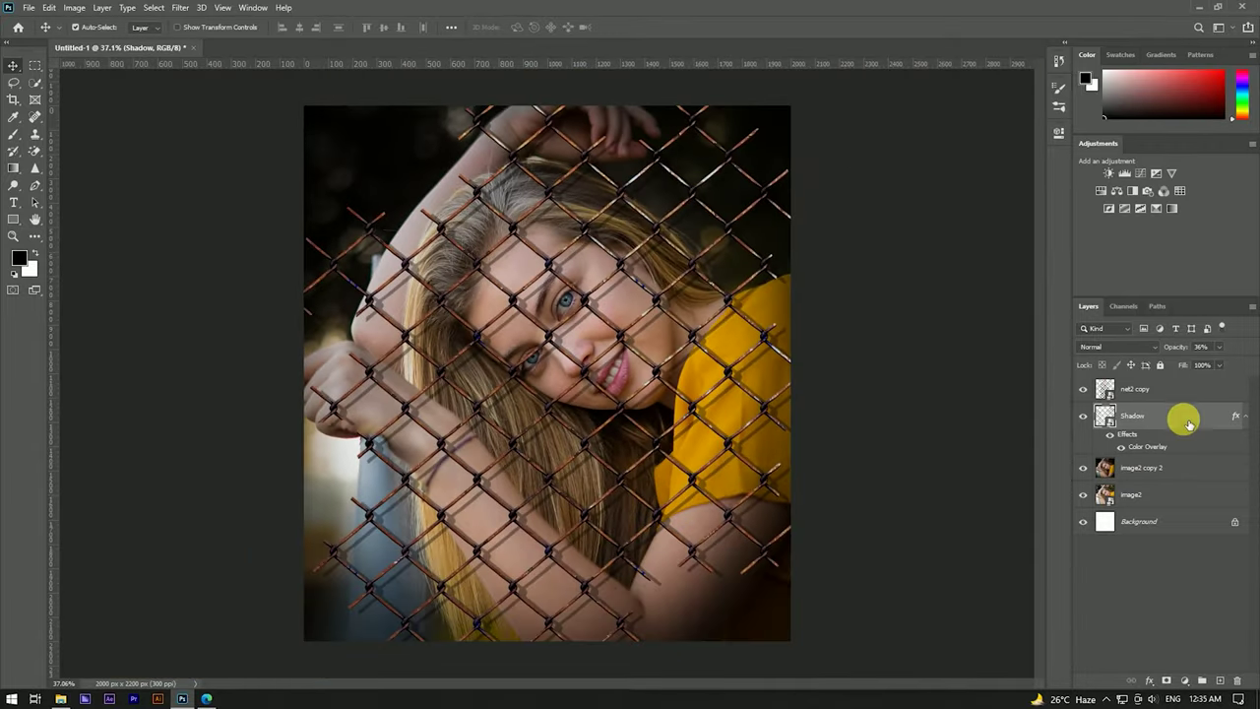
click(1147, 472)
scroll(625, 315, up, 3)
scroll(625, 323, down, 2)
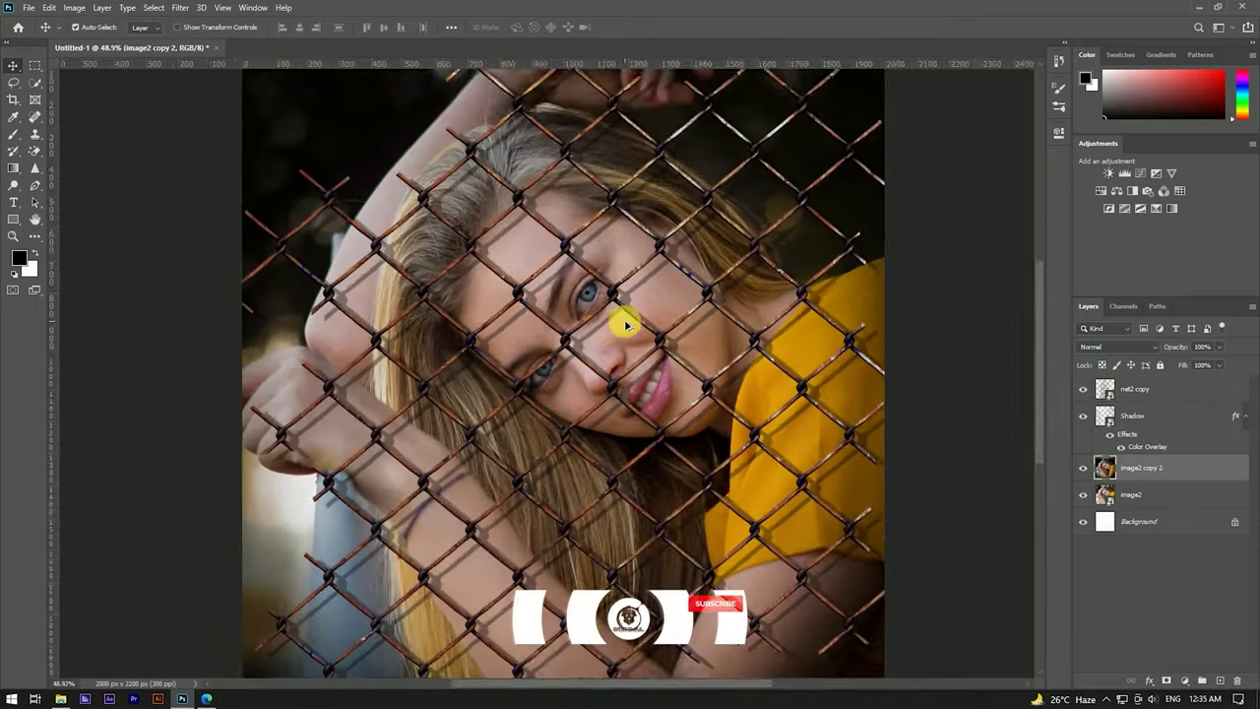
scroll(628, 325, down, 1)
scroll(628, 325, down, 1)
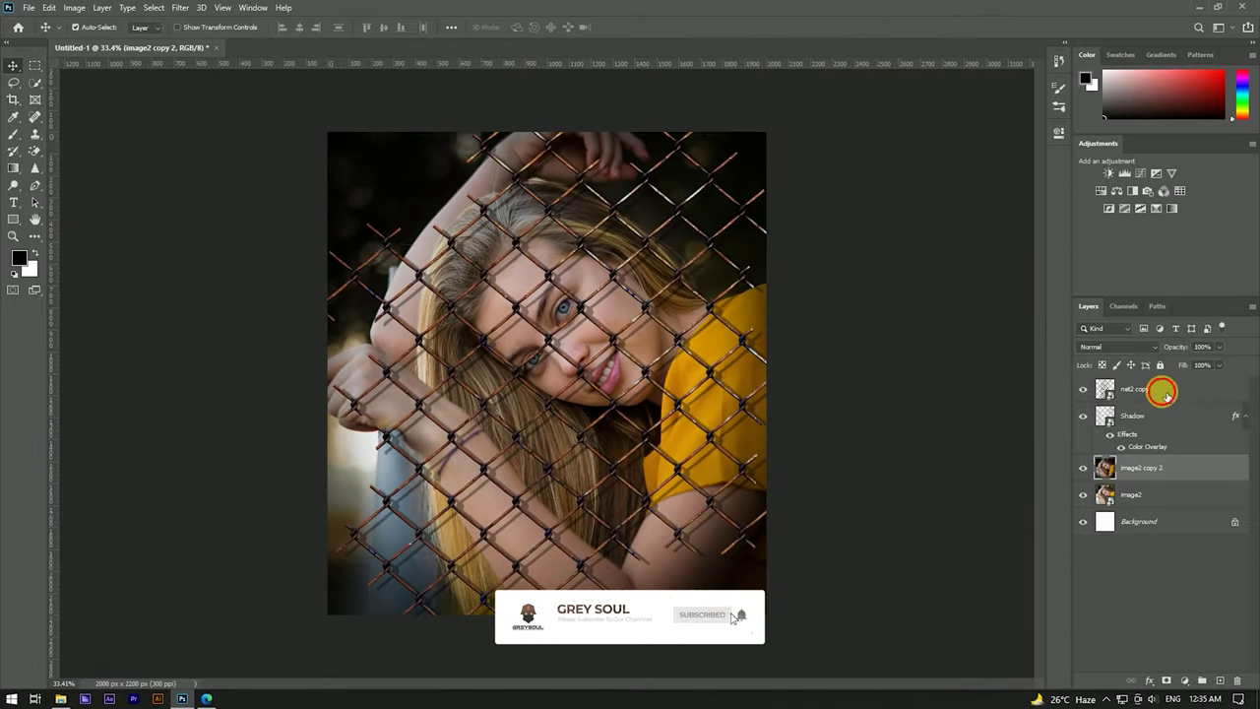
click(1165, 393)
Step: Camera Raw the net2 copy fence with Temperature +33 and Exposure −0.90
click(180, 8)
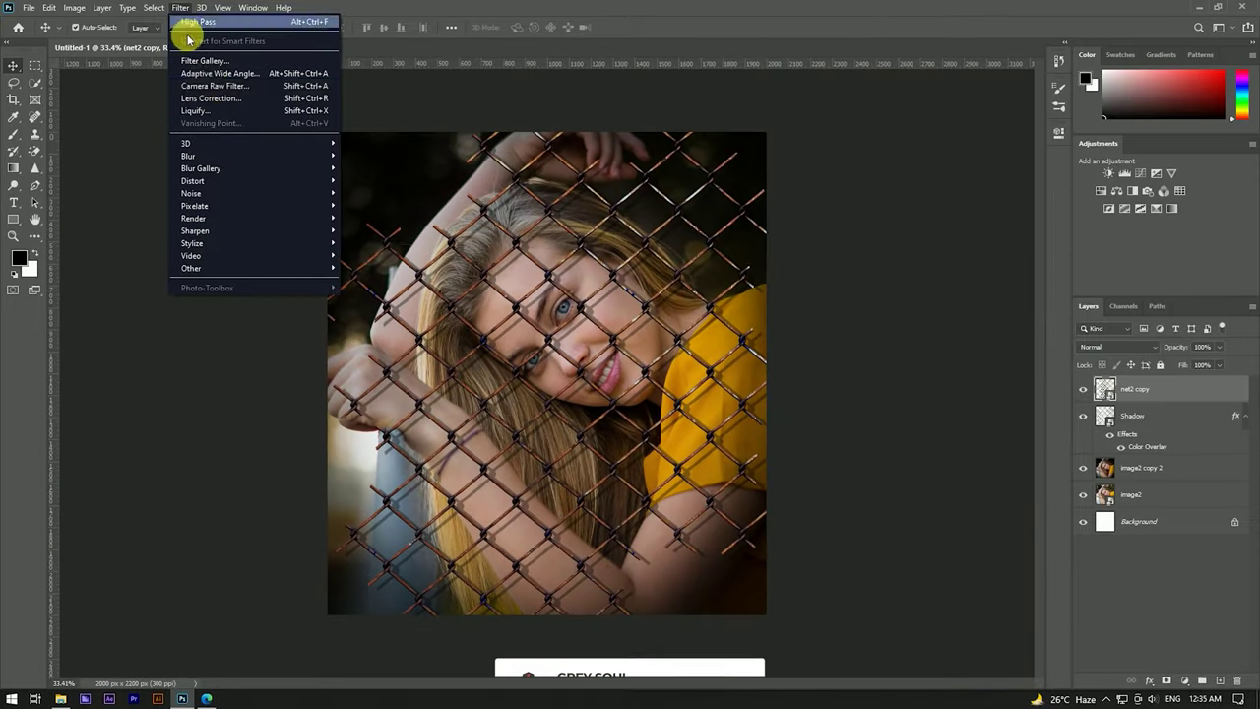
click(210, 87)
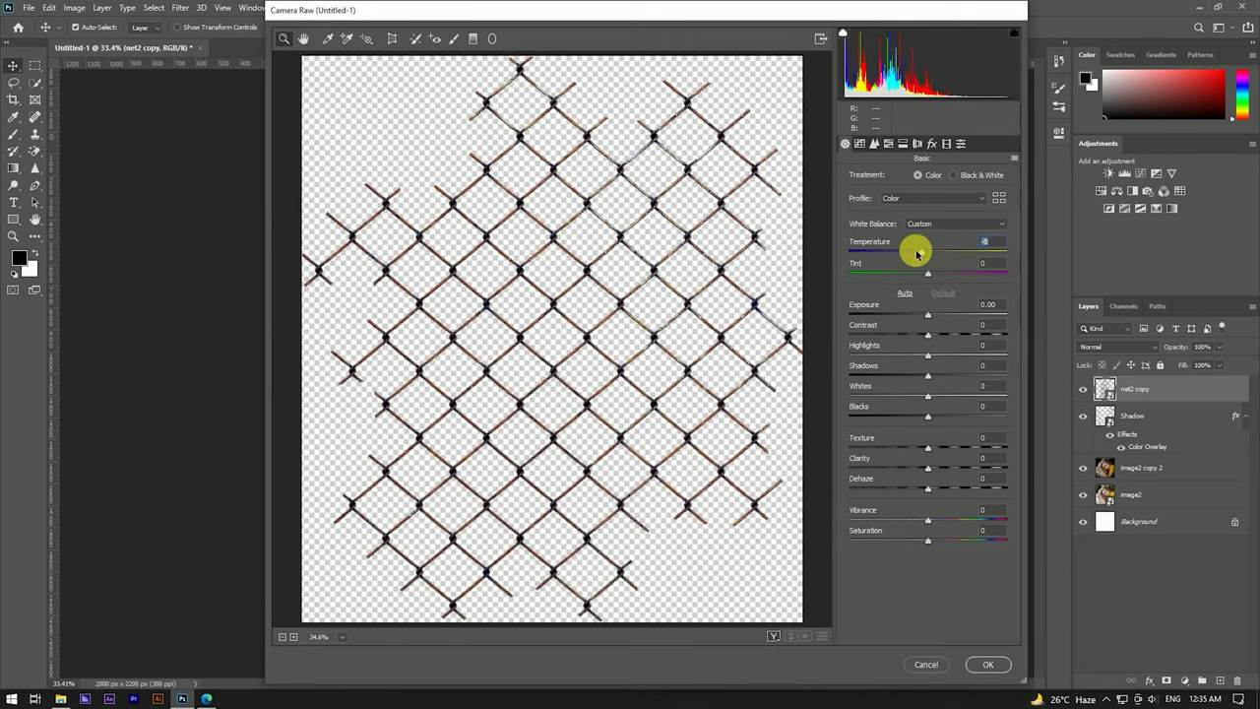
drag(920, 254, 914, 252)
mouse_move(914, 253)
mouse_down()
mouse_move(956, 248)
mouse_move(946, 252)
mouse_up()
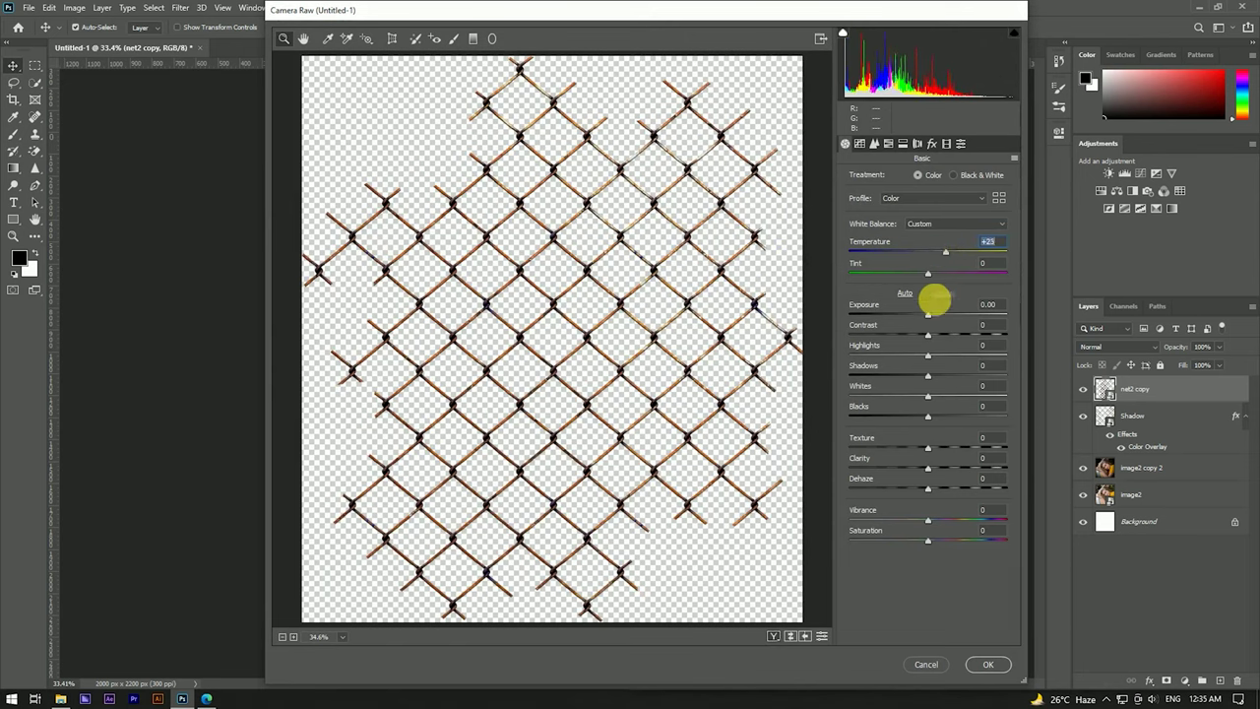
drag(928, 316, 914, 314)
drag(946, 252, 954, 252)
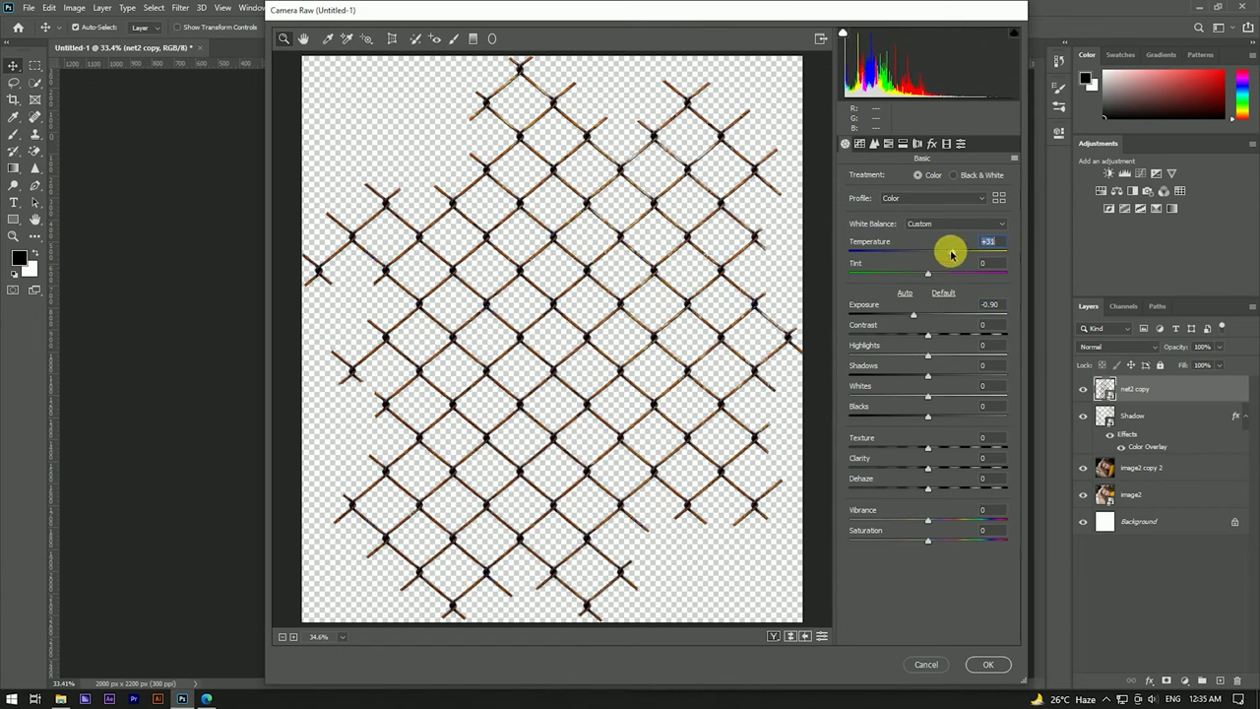
Step: Add a −52 vignette, shift the green and blue primary hues, and apply
click(934, 144)
drag(929, 315, 891, 313)
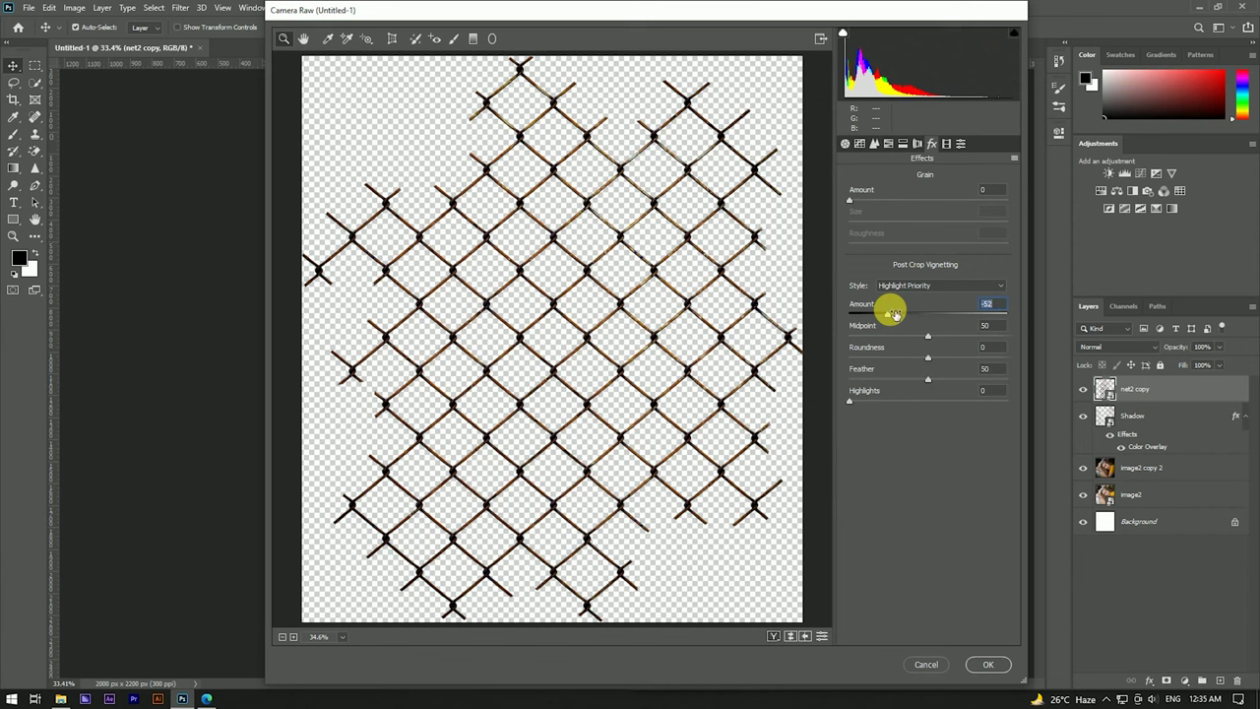
click(946, 144)
drag(931, 328, 889, 329)
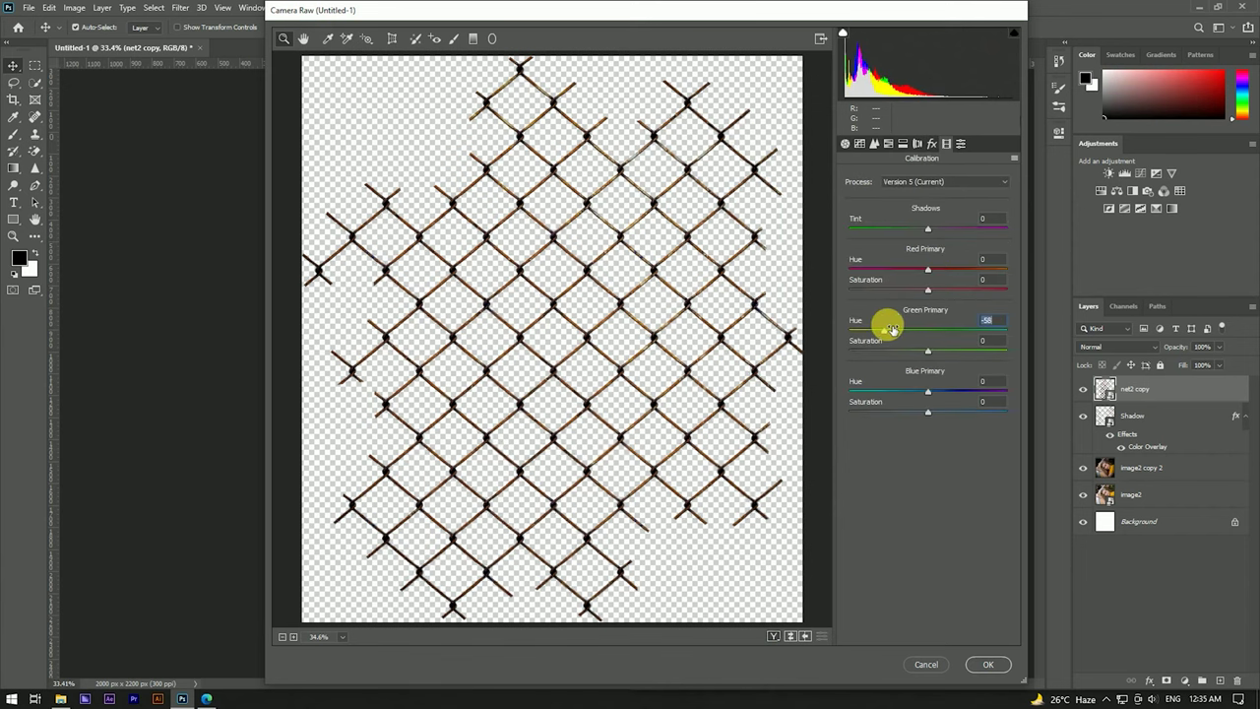
drag(927, 392, 923, 392)
click(989, 665)
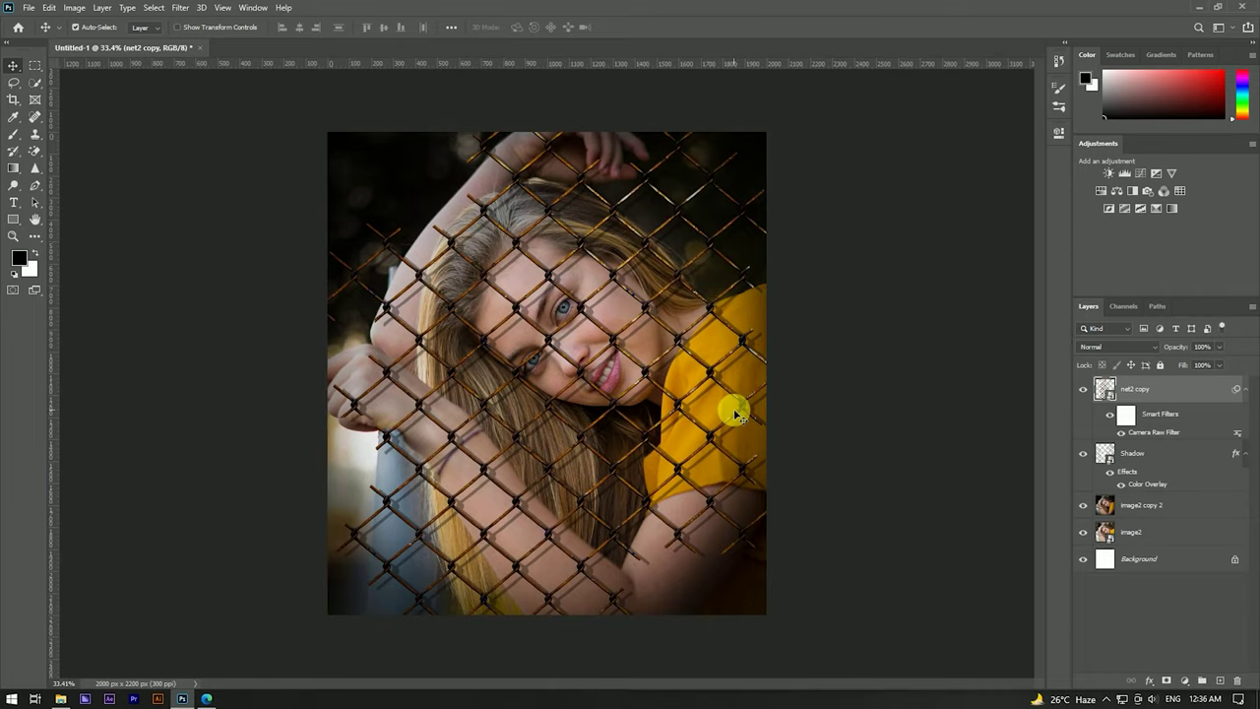
scroll(558, 293, up, 5)
scroll(557, 292, down, 5)
scroll(558, 292, up, 5)
scroll(558, 299, down, 2)
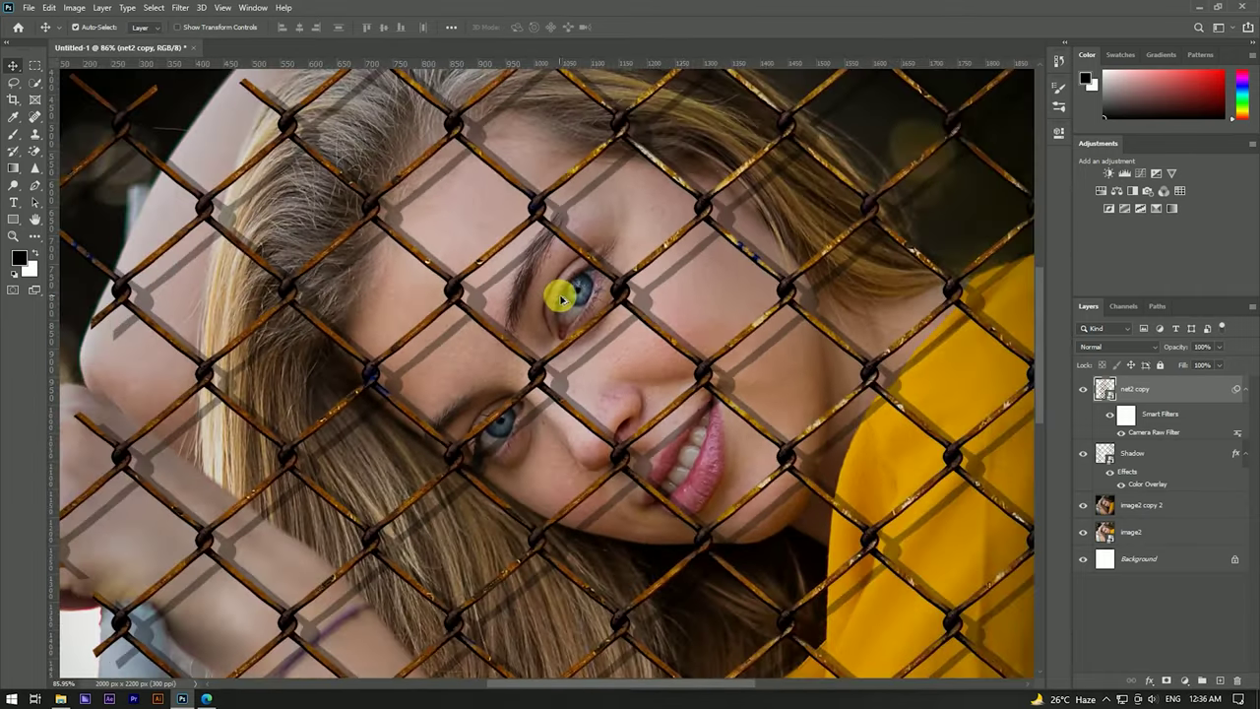
click(1084, 390)
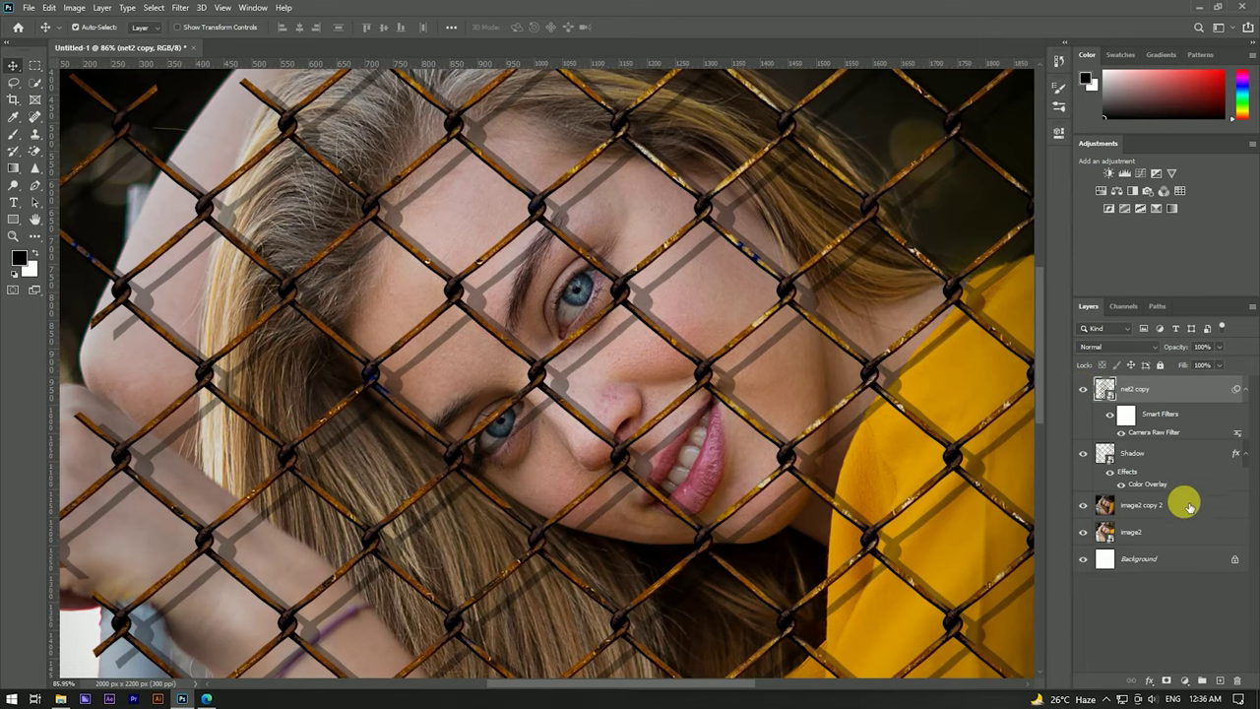
Step: Retouch image2 copy 2 in SkinFiner with the Smoothing-High preset, Fine +71 and Saturation +61
click(1190, 507)
click(187, 13)
mouse_move(207, 288)
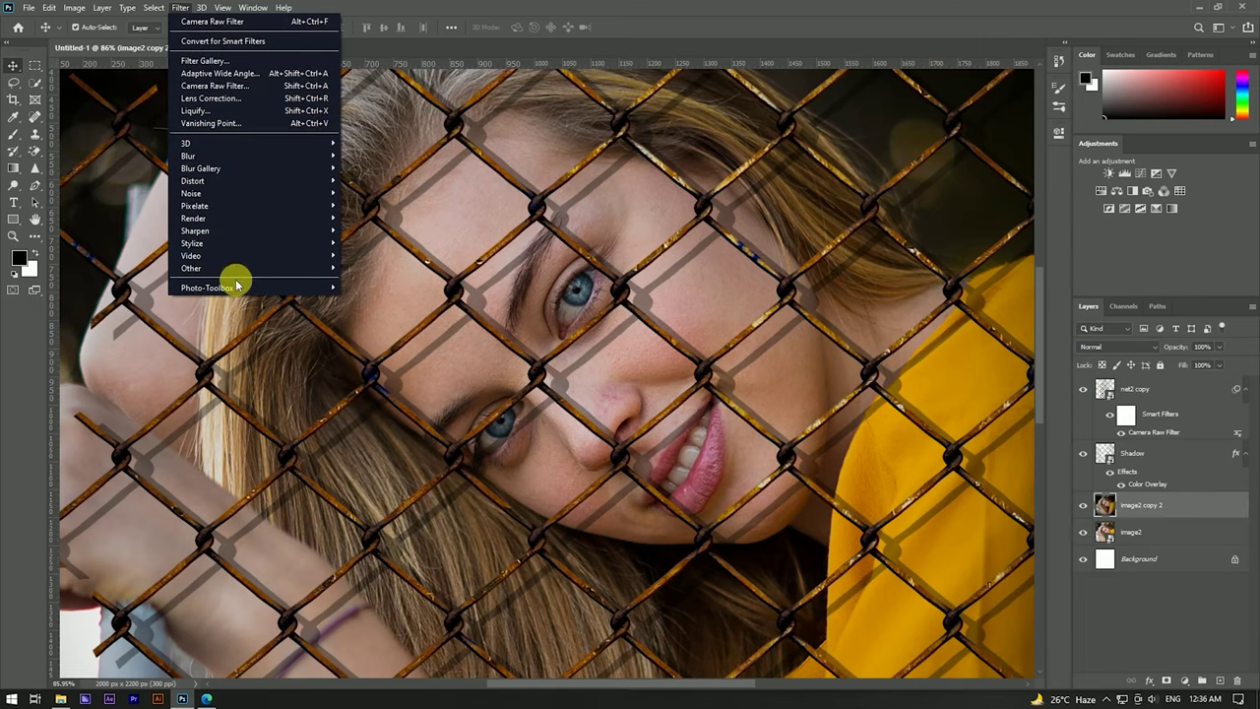
click(397, 291)
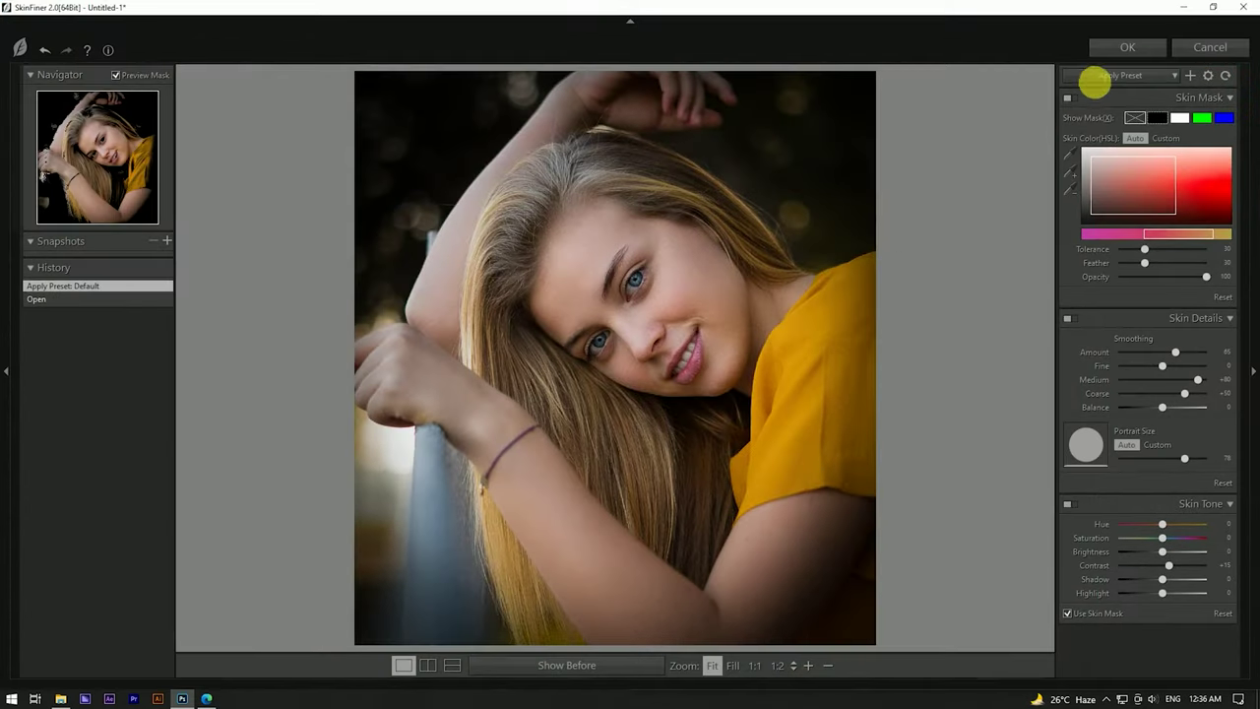
click(1095, 84)
click(1097, 124)
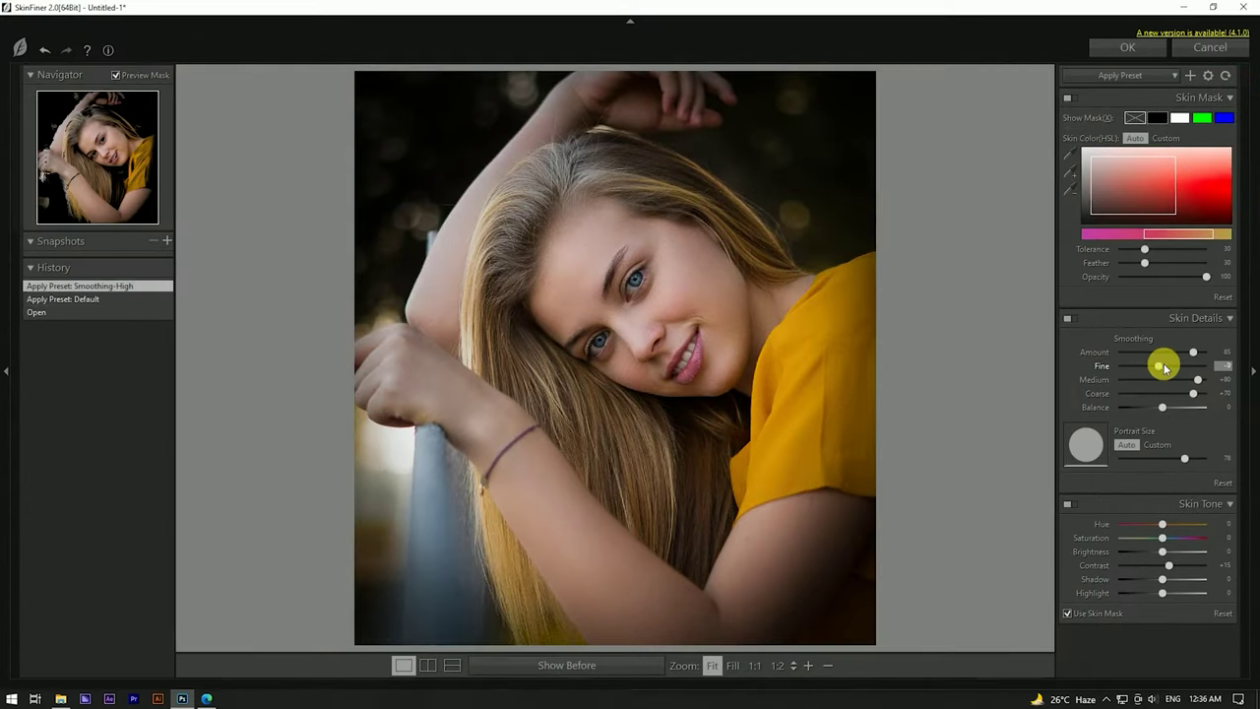
drag(1197, 369, 1196, 367)
click(1165, 538)
drag(1192, 537, 1189, 537)
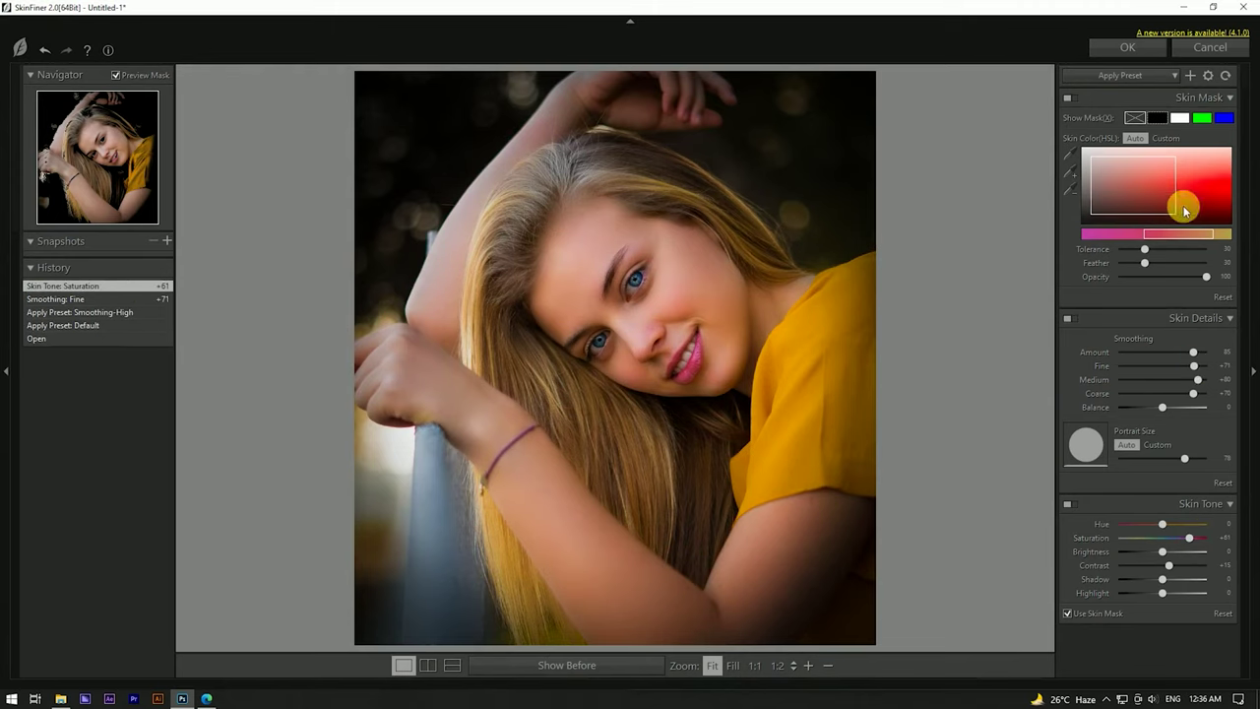
click(1127, 47)
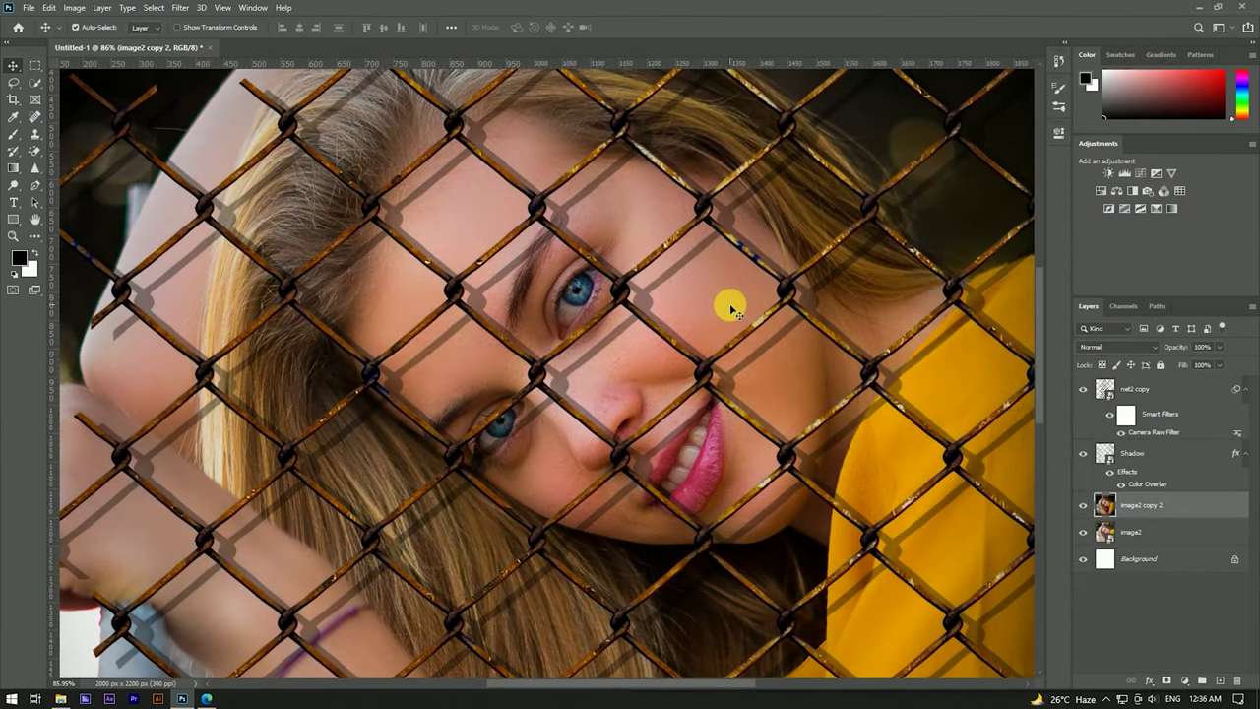
Step: Hide the net2 copy chain-link fence layer
scroll(613, 366, down, 5)
scroll(557, 324, up, 8)
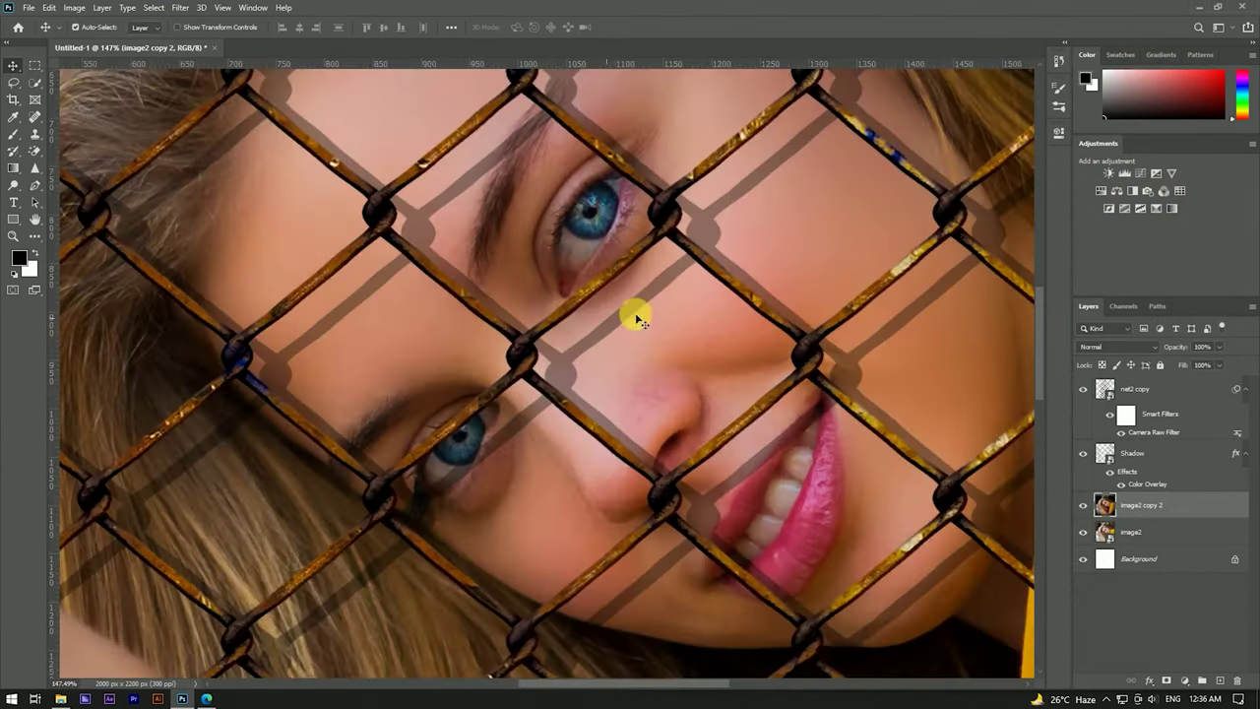
scroll(640, 325, up, 2)
scroll(585, 290, up, 3)
scroll(600, 292, down, 5)
scroll(605, 290, down, 2)
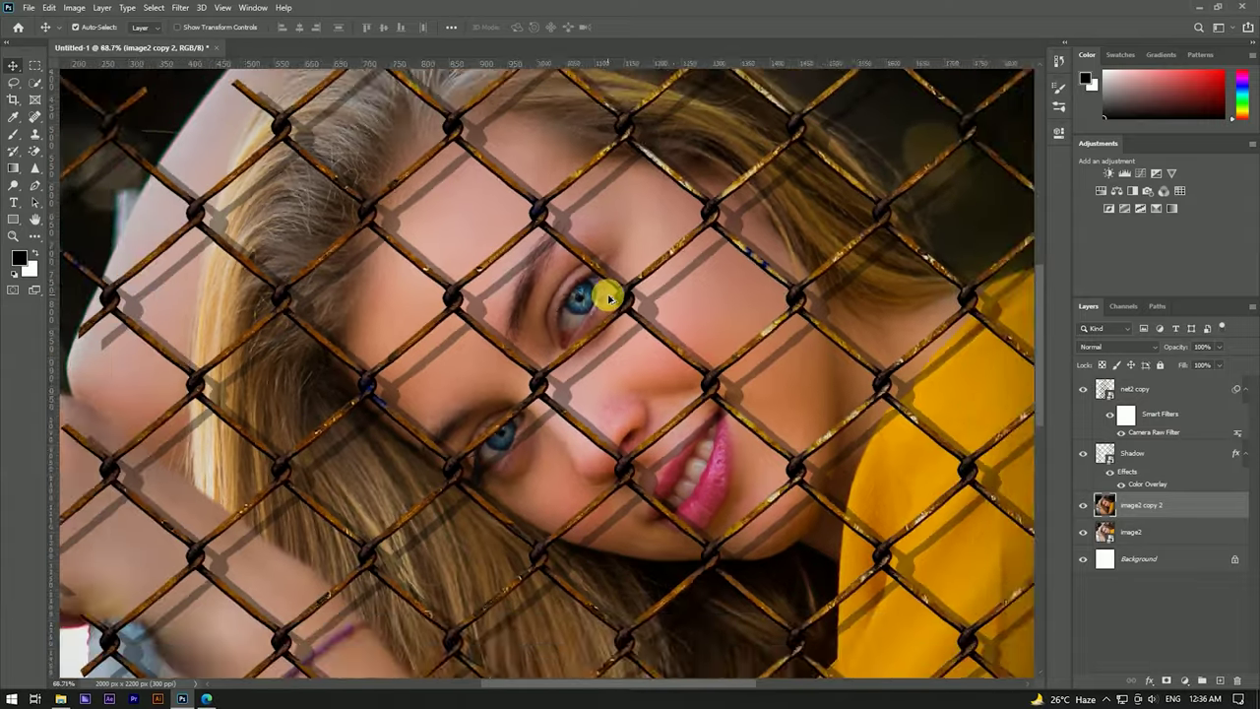
scroll(687, 353, down, 1)
click(1083, 389)
Step: Sharpen the irises of both eyes with the Sharpen tool
scroll(627, 329, up, 4)
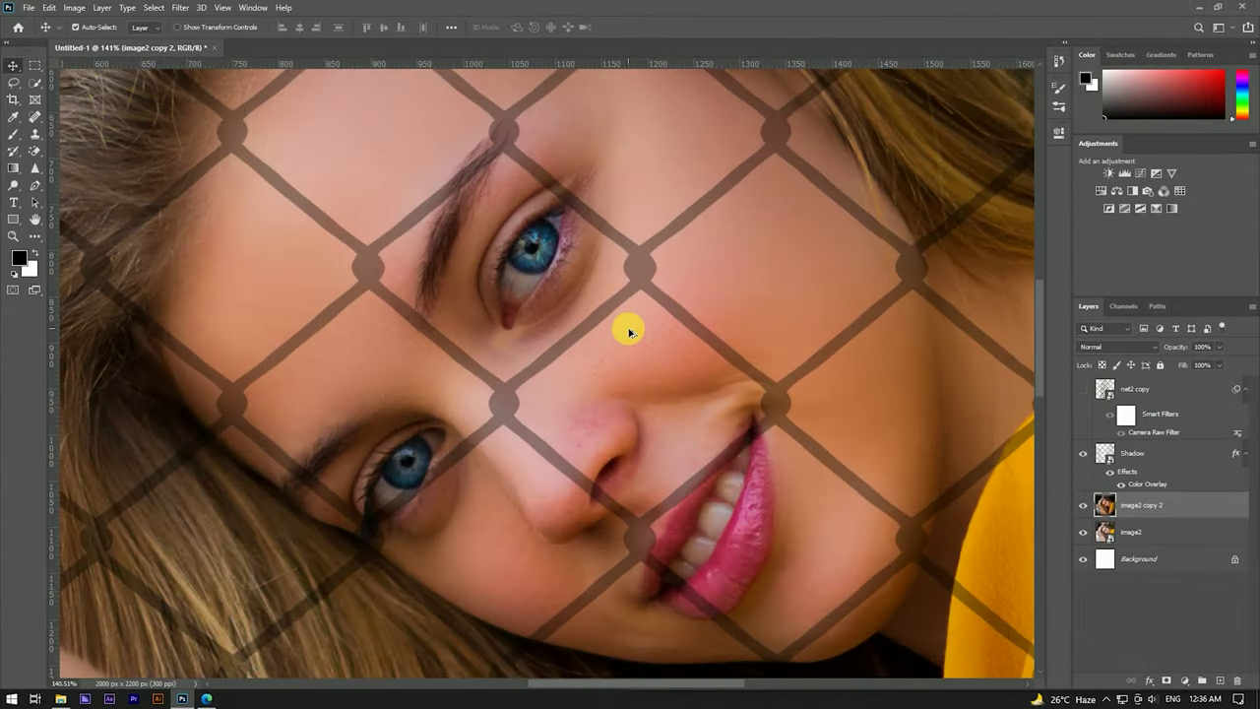
scroll(633, 334, down, 2)
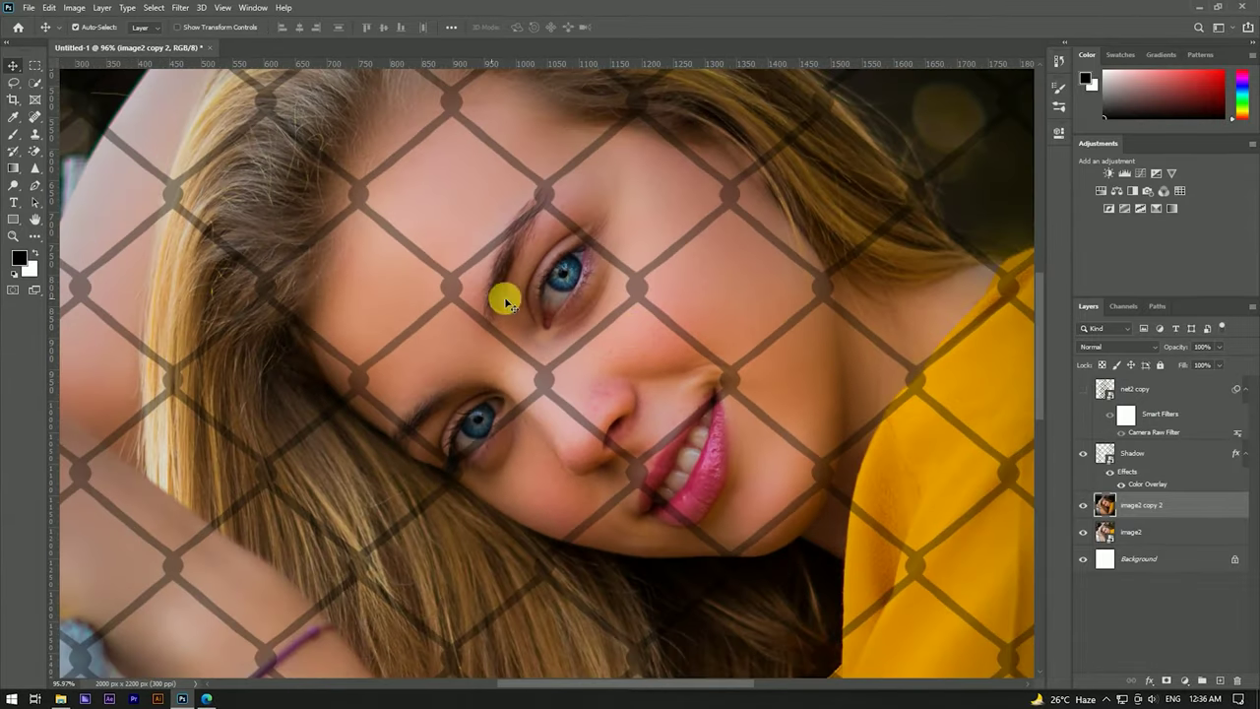
scroll(512, 285, up, 5)
scroll(543, 270, up, 3)
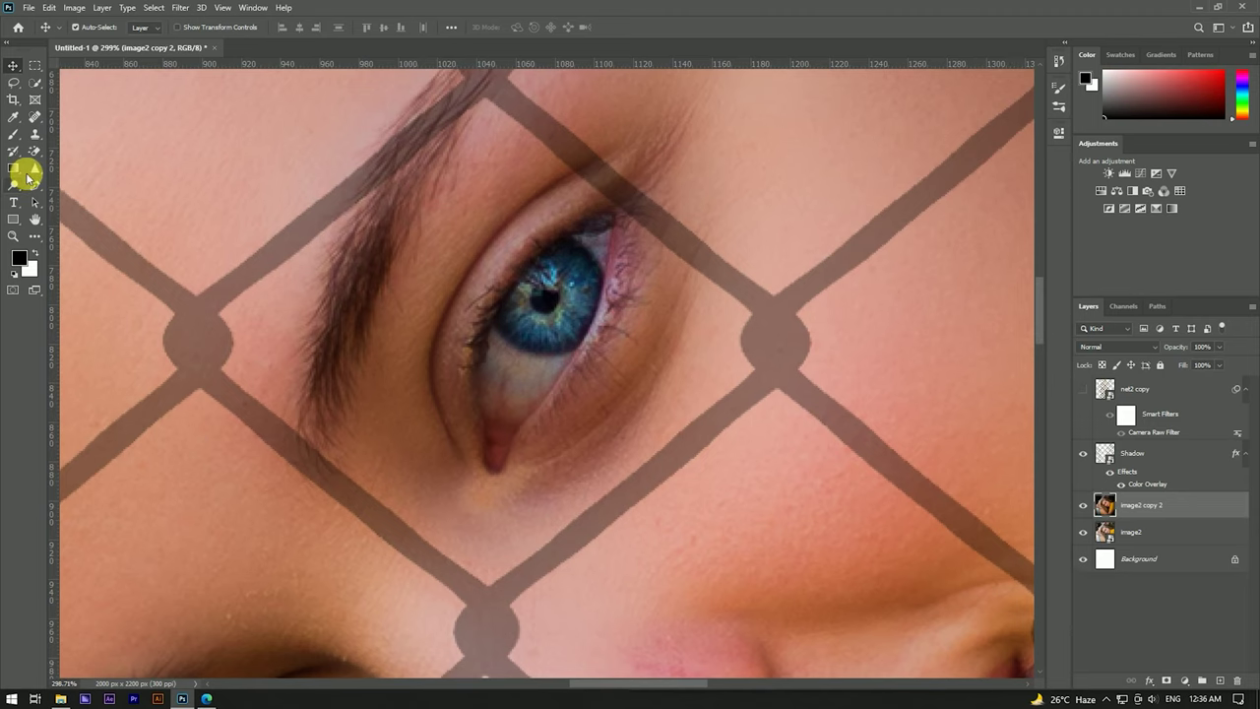
right_click(36, 168)
click(85, 179)
drag(557, 289, 591, 300)
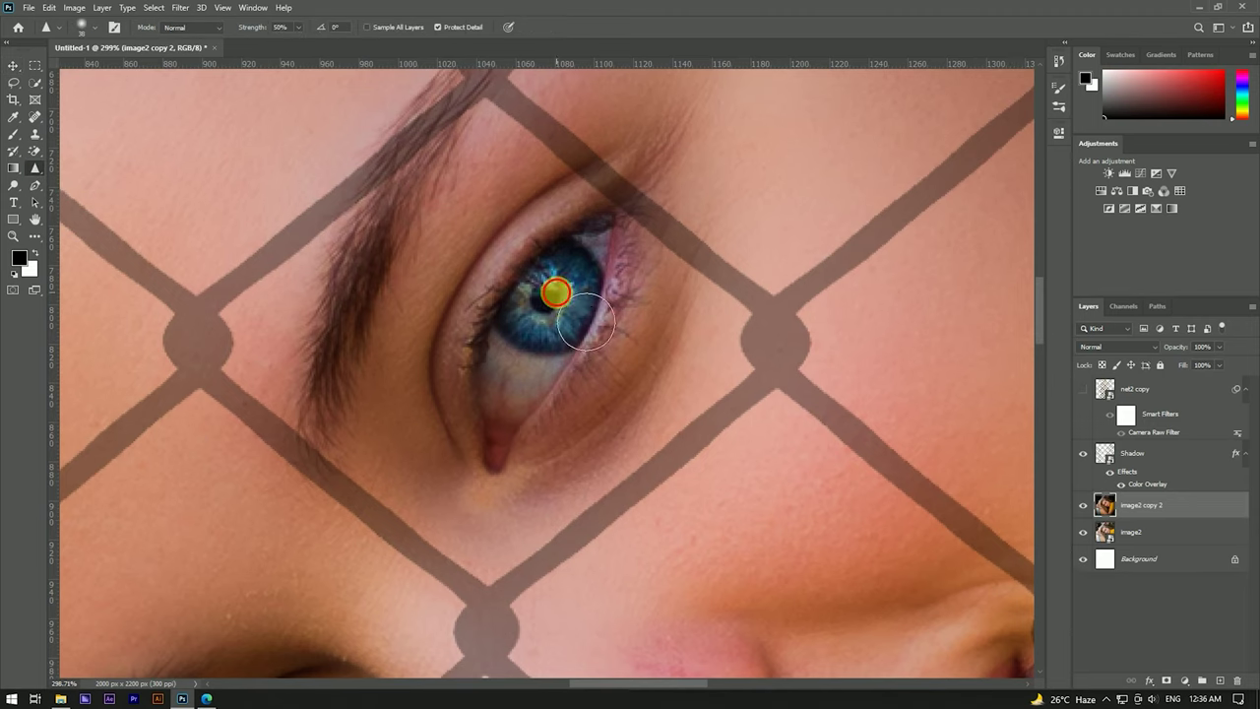
scroll(591, 301, down, 3)
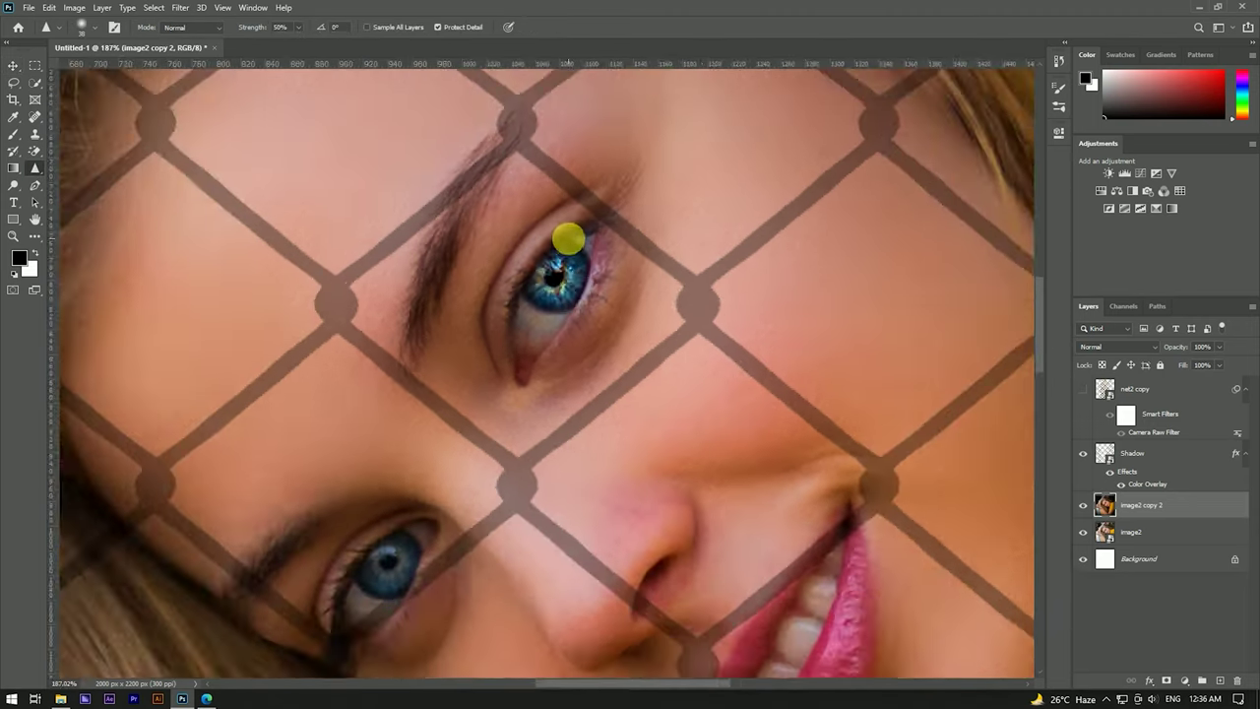
scroll(464, 463, up, 2)
drag(478, 464, 444, 502)
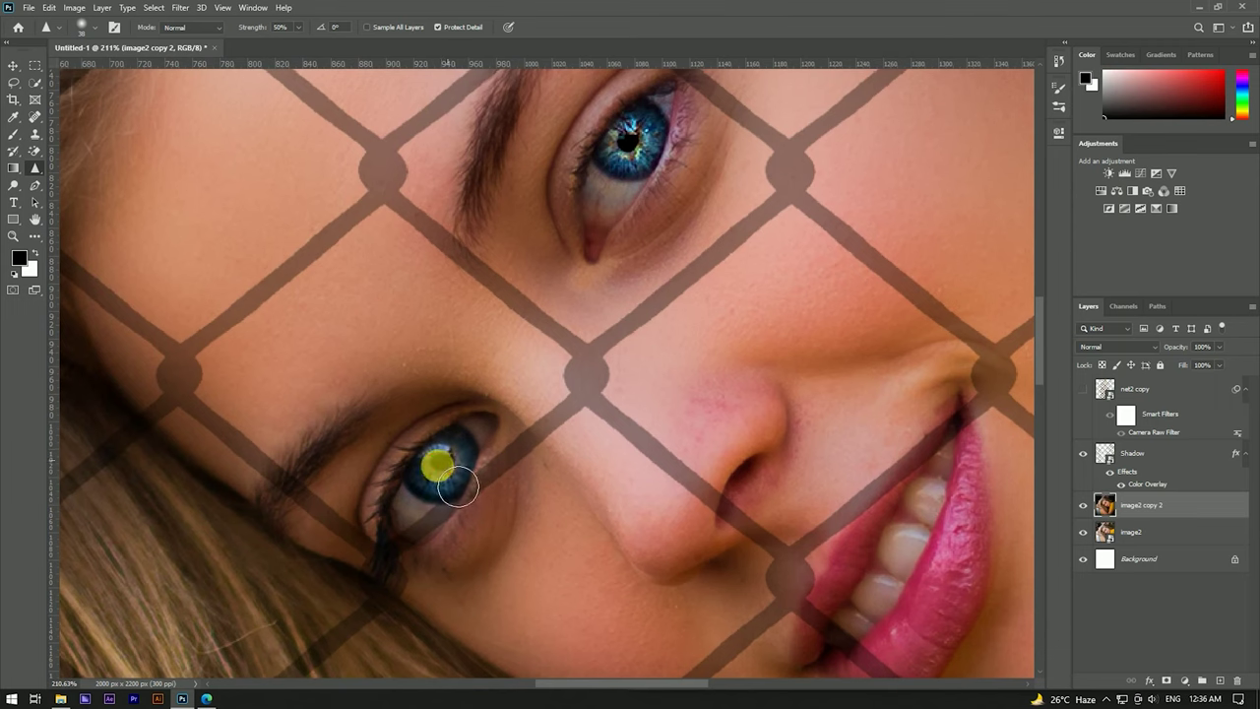
Step: Sharpen the hair from the forehead to the right edge with a larger brush
scroll(438, 465, down, 2)
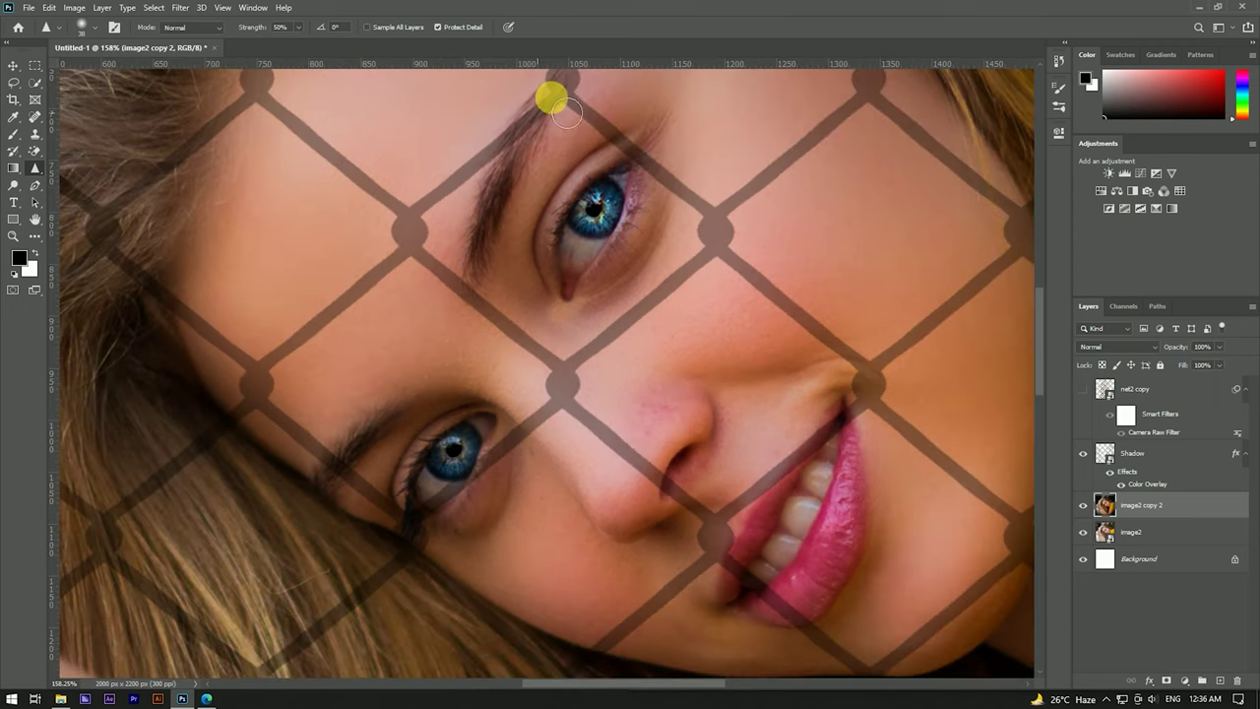
scroll(596, 374, down, 2)
scroll(461, 233, down, 2)
scroll(611, 160, up, 1)
key(bracketright)
key(bracketright)
key(bracketright)
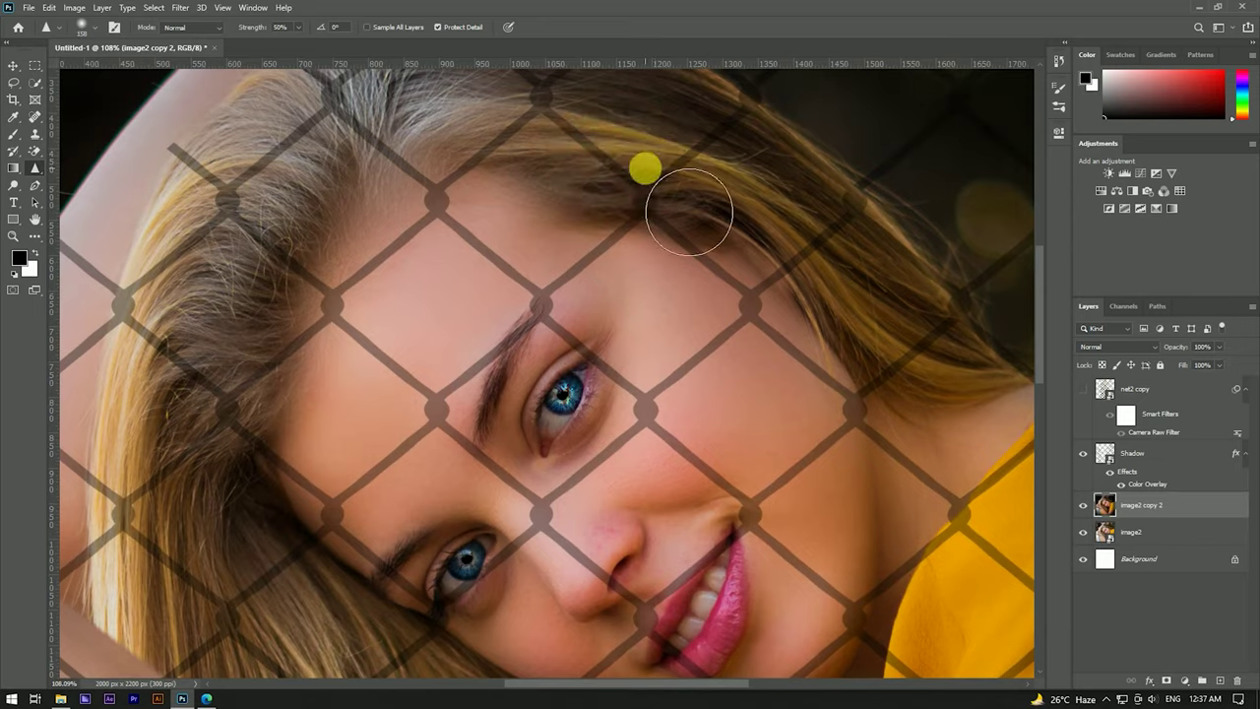
scroll(645, 170, up, 2)
click(395, 282)
drag(394, 282, 890, 466)
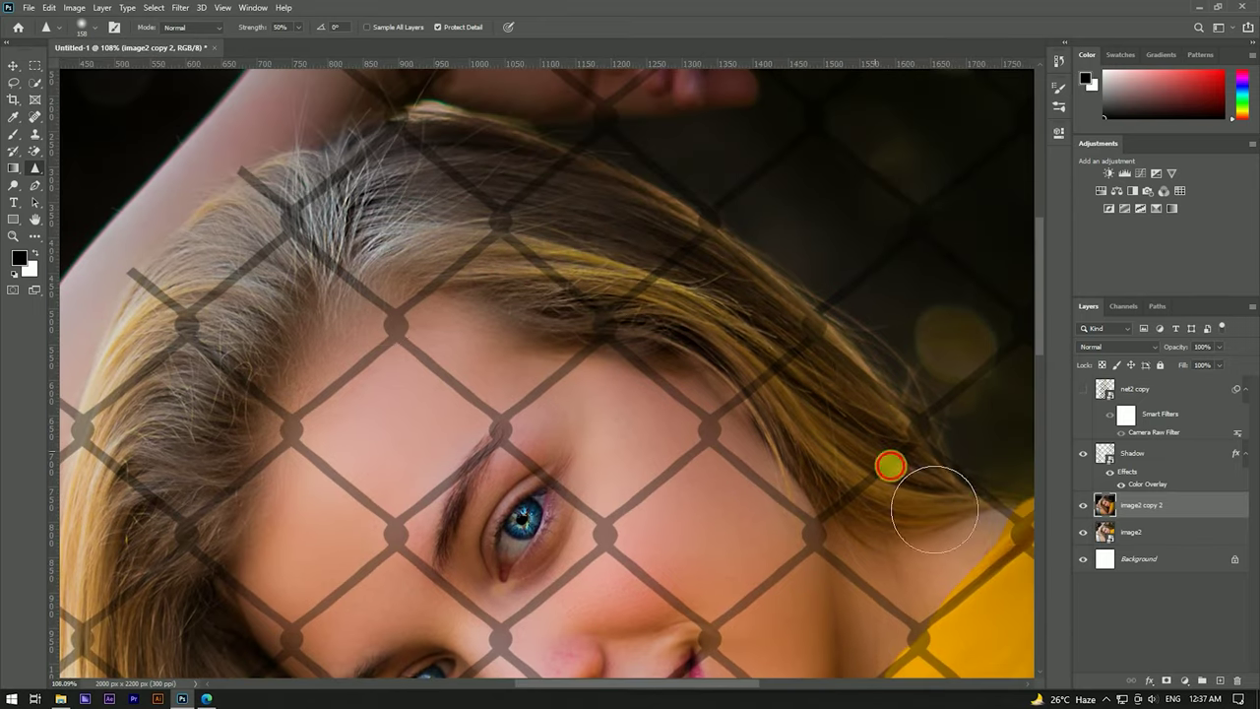
scroll(610, 286, left, 3)
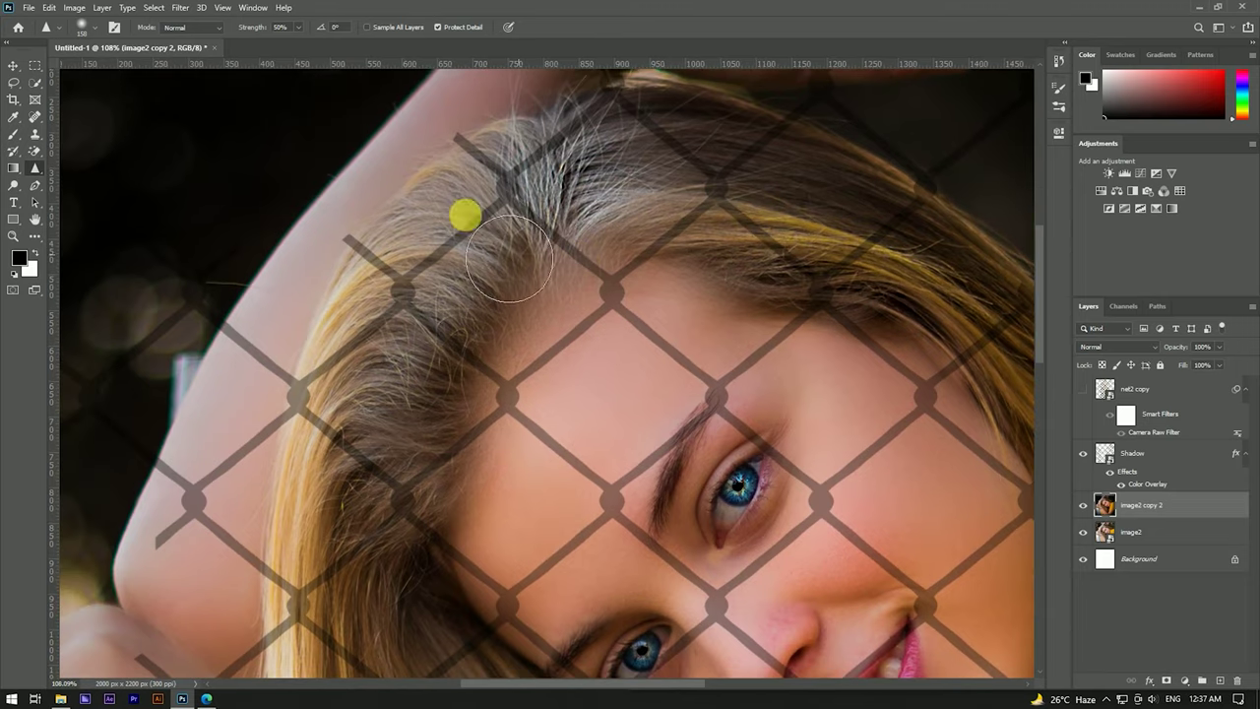
drag(325, 566, 361, 335)
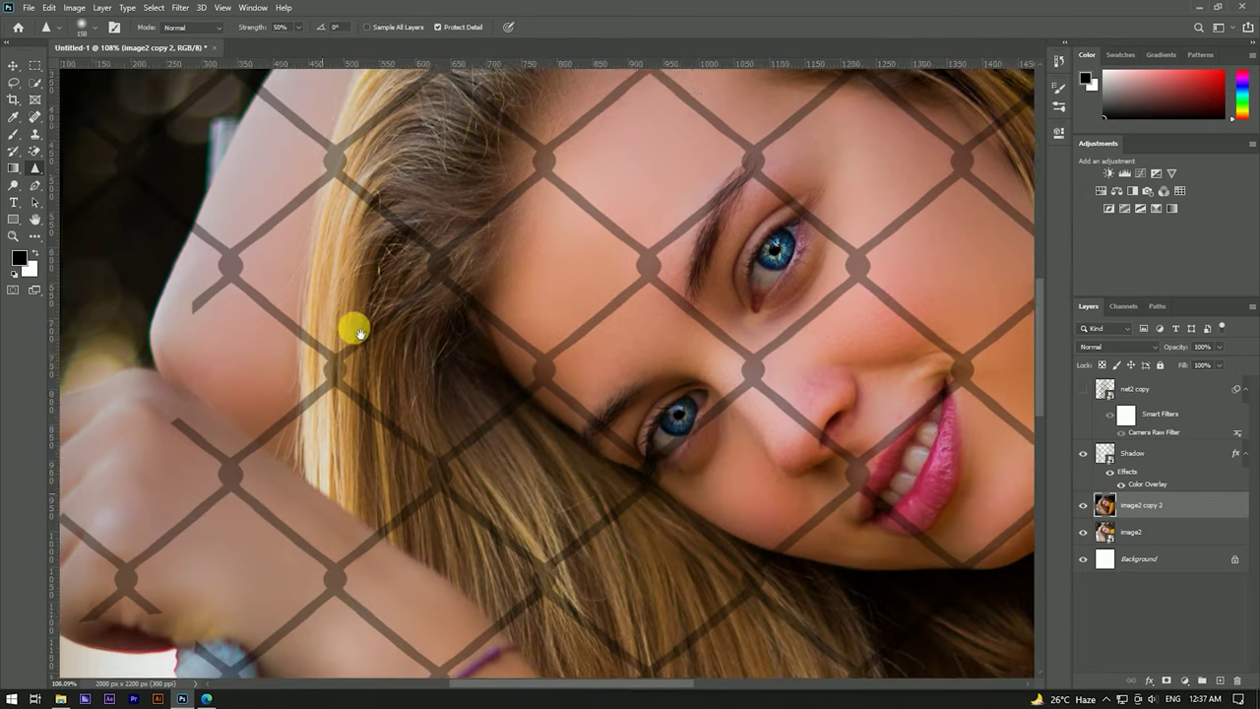
scroll(768, 588, down, 3)
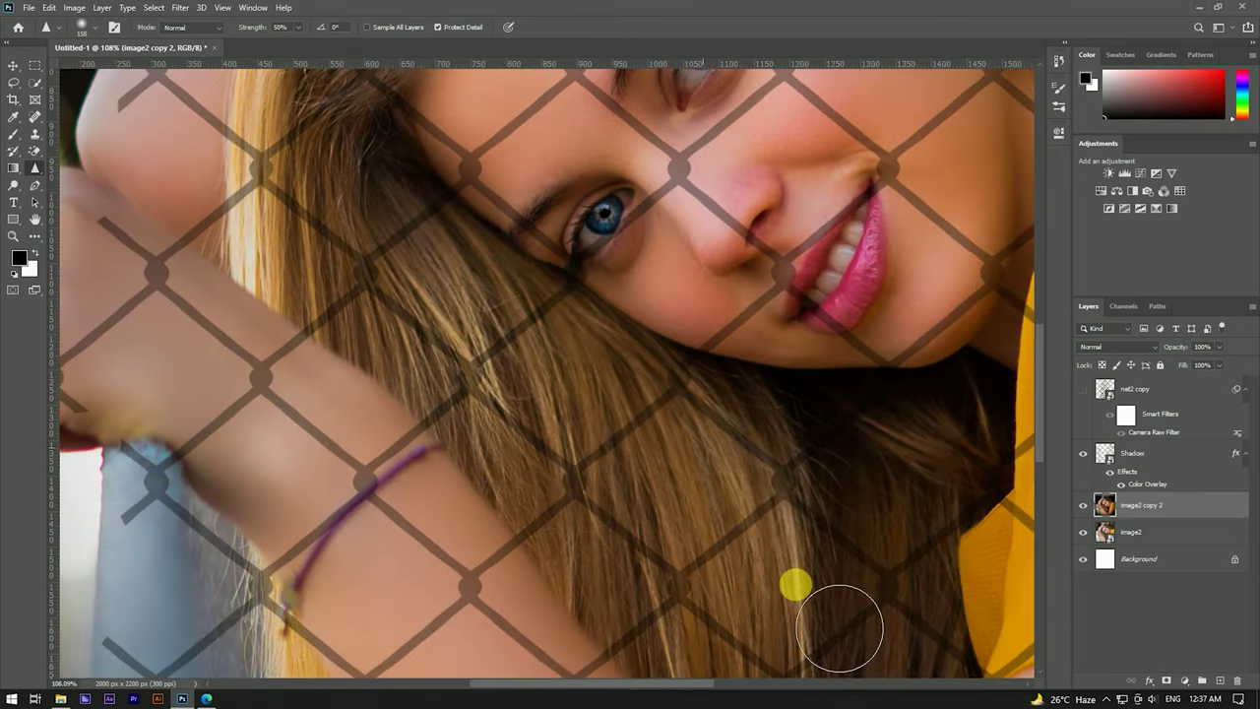
scroll(679, 403, down, 3)
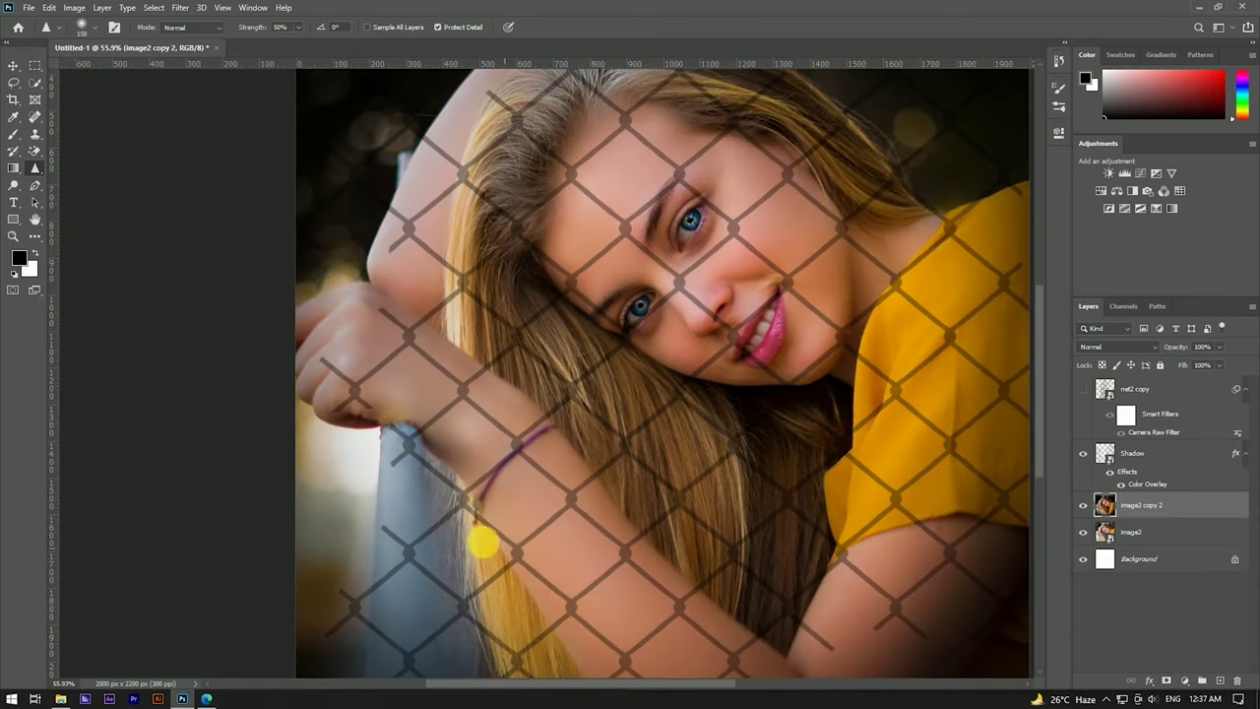
scroll(476, 358, down, 3)
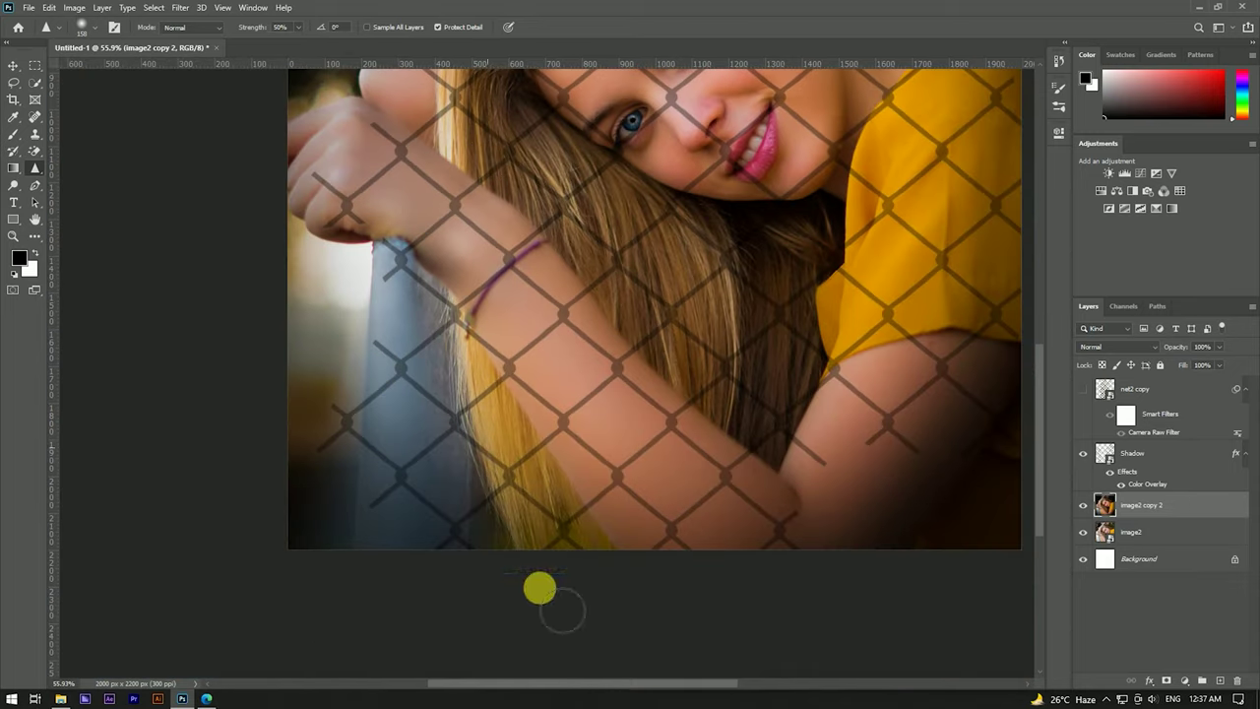
scroll(588, 556, up, 2)
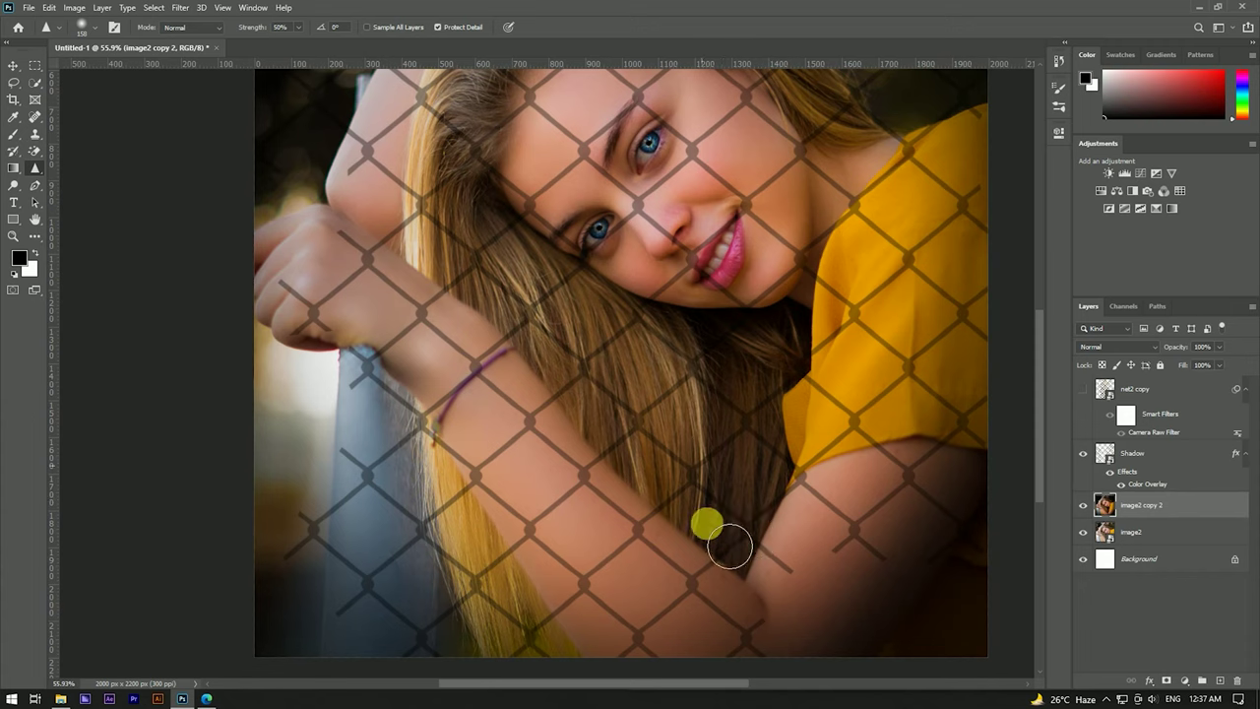
scroll(640, 445, down, 1)
scroll(562, 256, up, 2)
scroll(561, 256, up, 1)
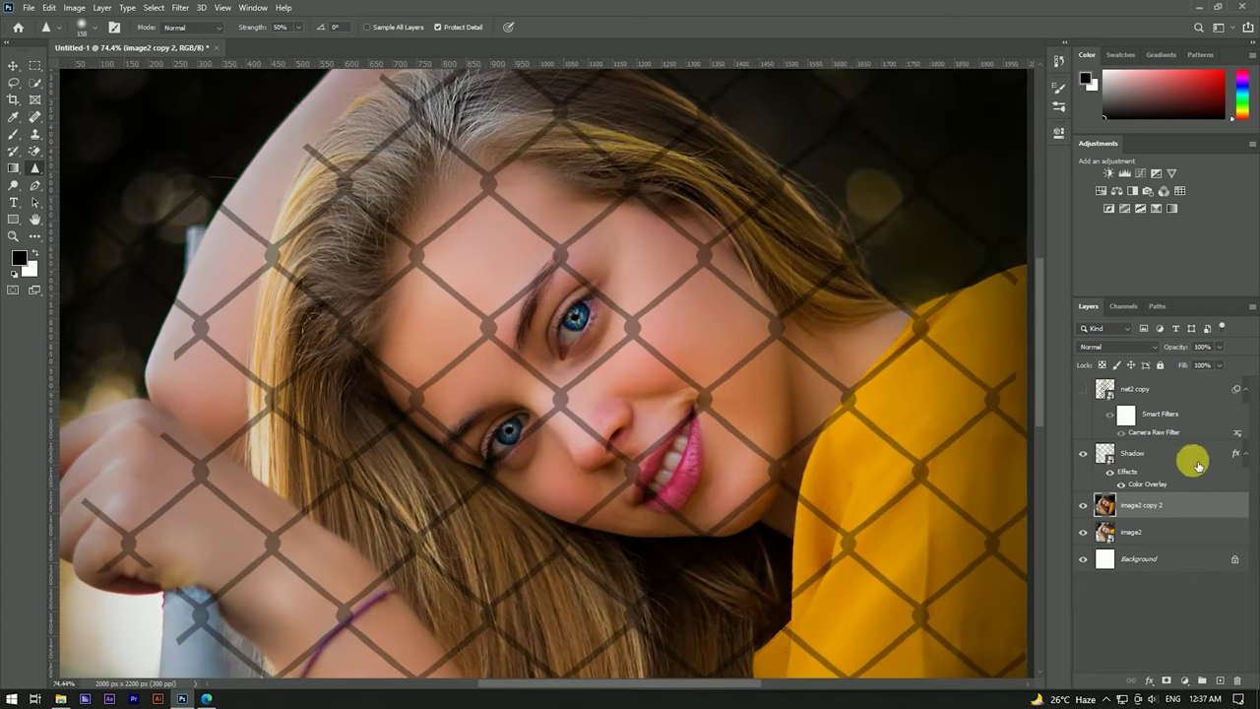
Step: Show the fence again and group net2 copy, Shadow and the portrait into Group 1
click(1083, 390)
key(v)
scroll(529, 296, down, 2)
scroll(528, 295, down, 2)
click(1179, 433)
shift+click(1171, 508)
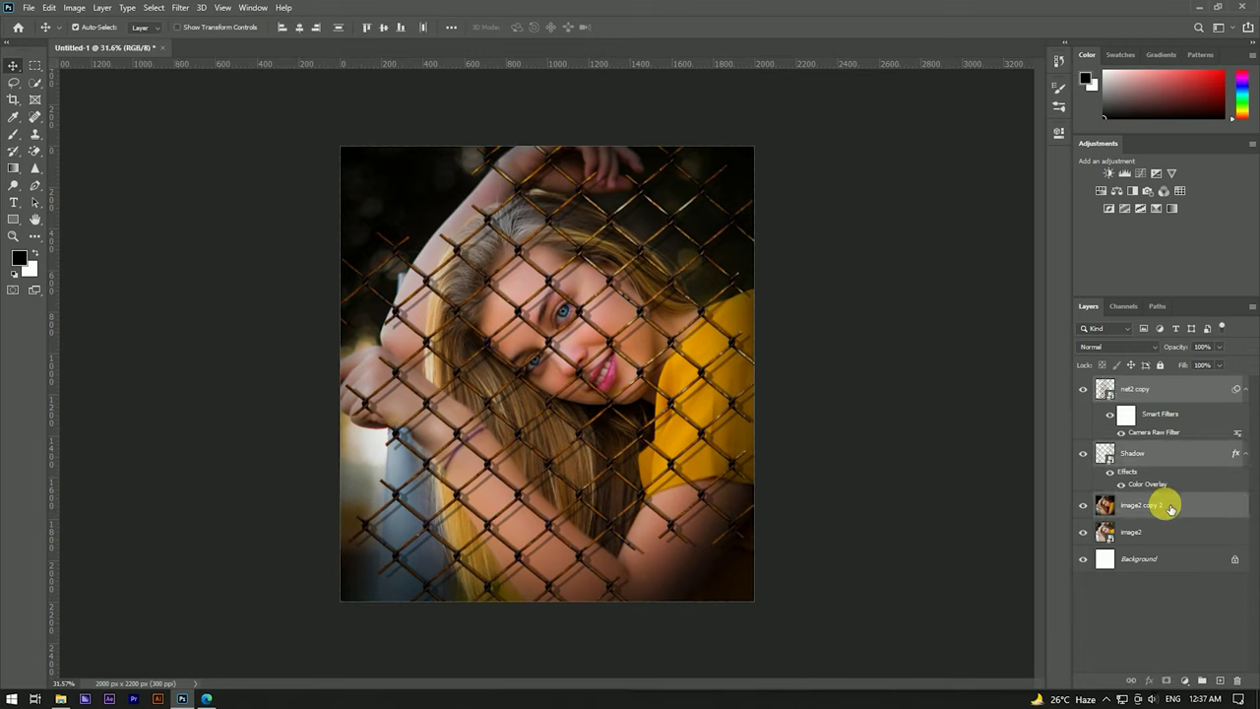
key(ctrl+g)
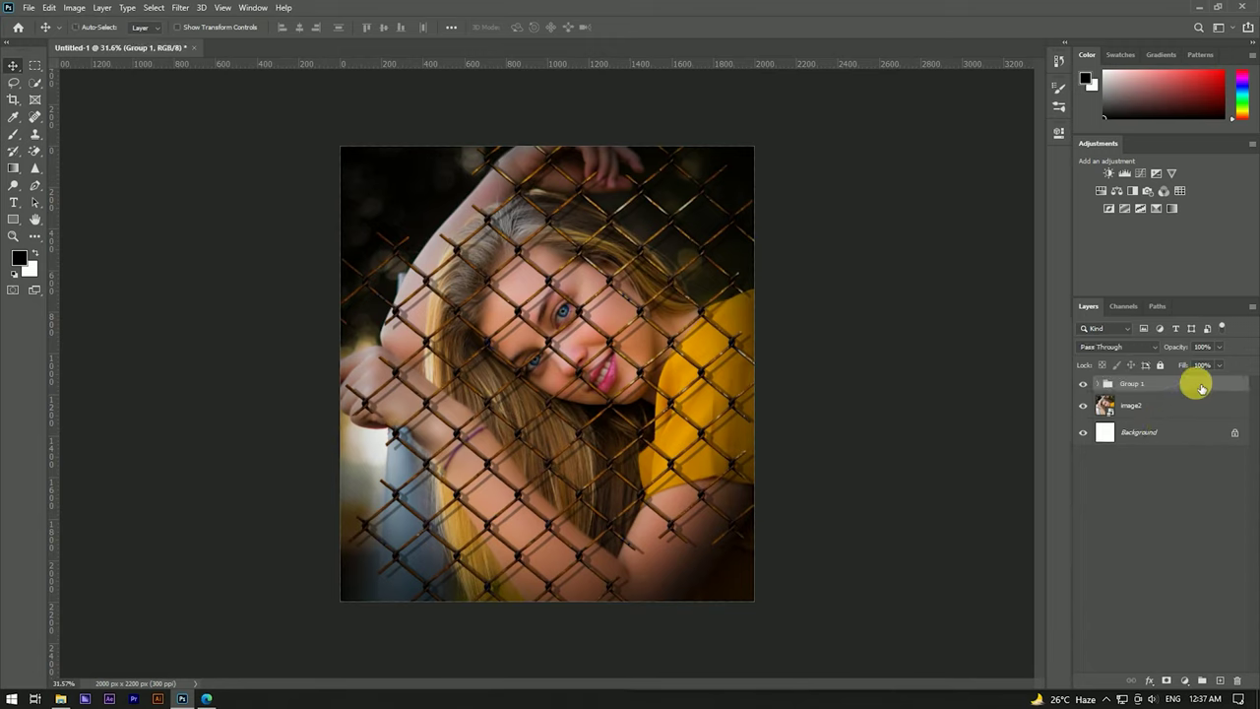
Step: Stamp a merged copy of all visible layers on top and convert it to a Smart Object
key(ctrl+alt+shift+e)
right_click(1156, 385)
click(1040, 318)
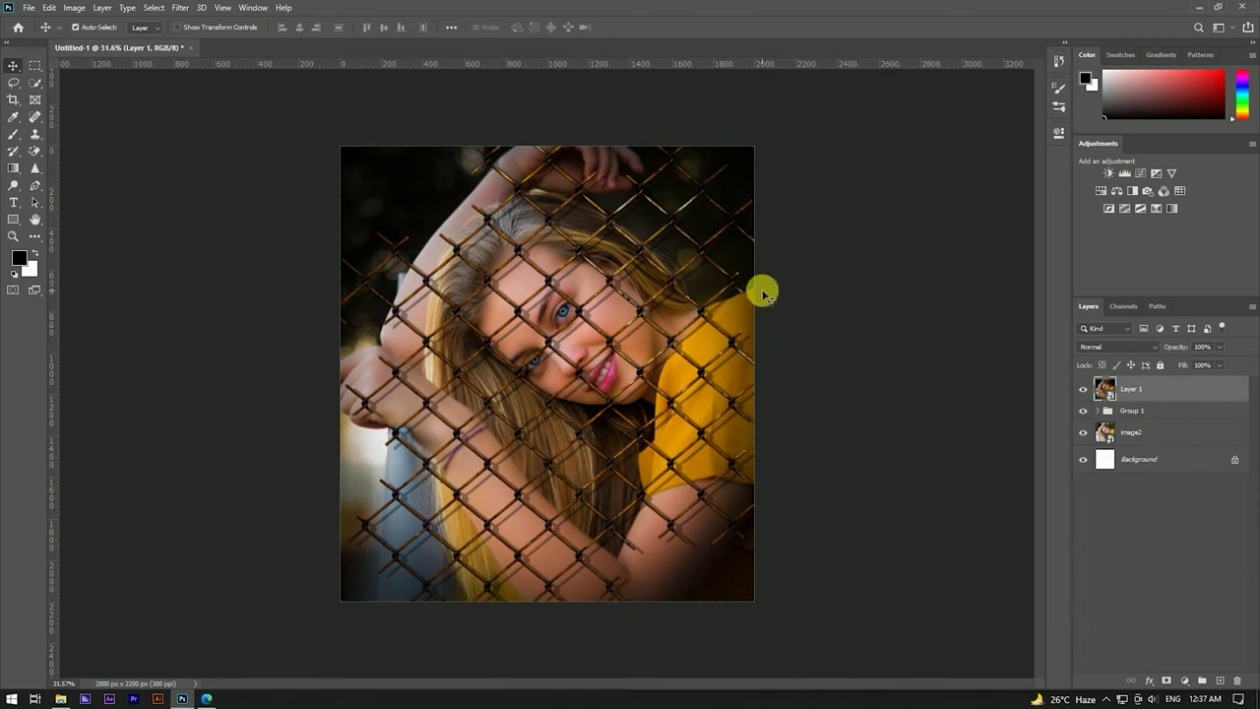
click(182, 8)
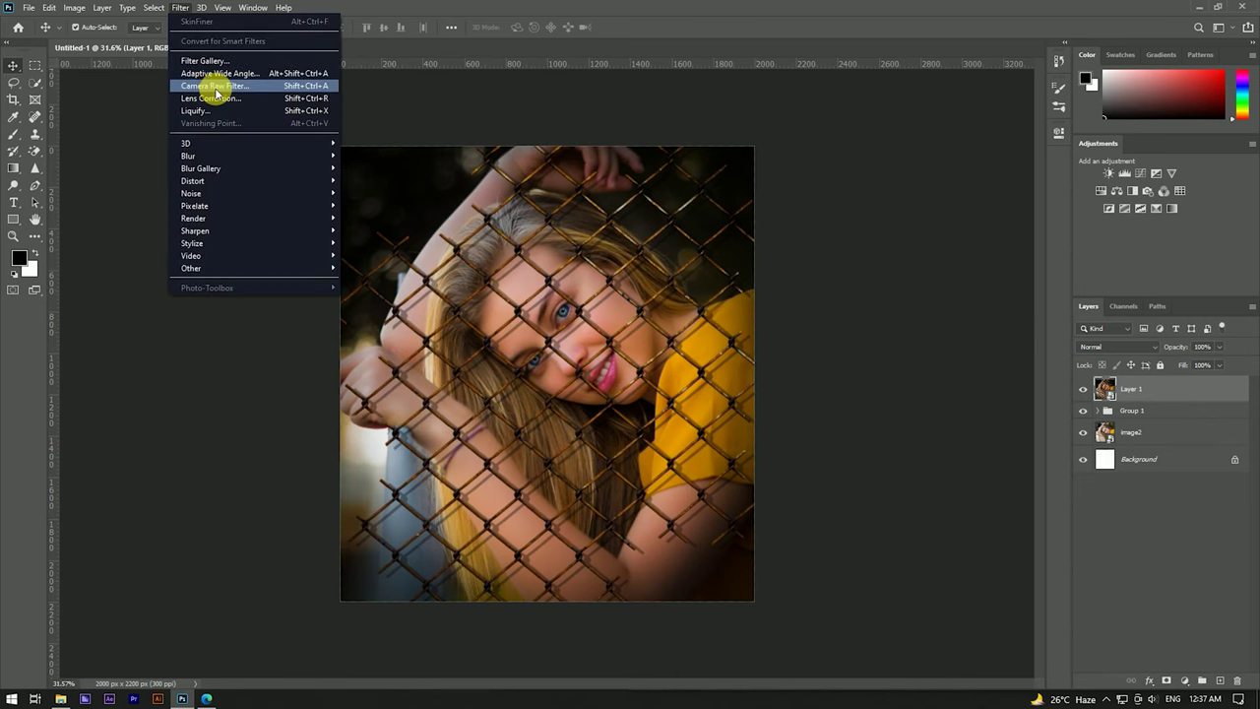
Step: Apply a Camera Raw filter to Layer 1 with a darkening edge vignette and Contrast +24
click(216, 90)
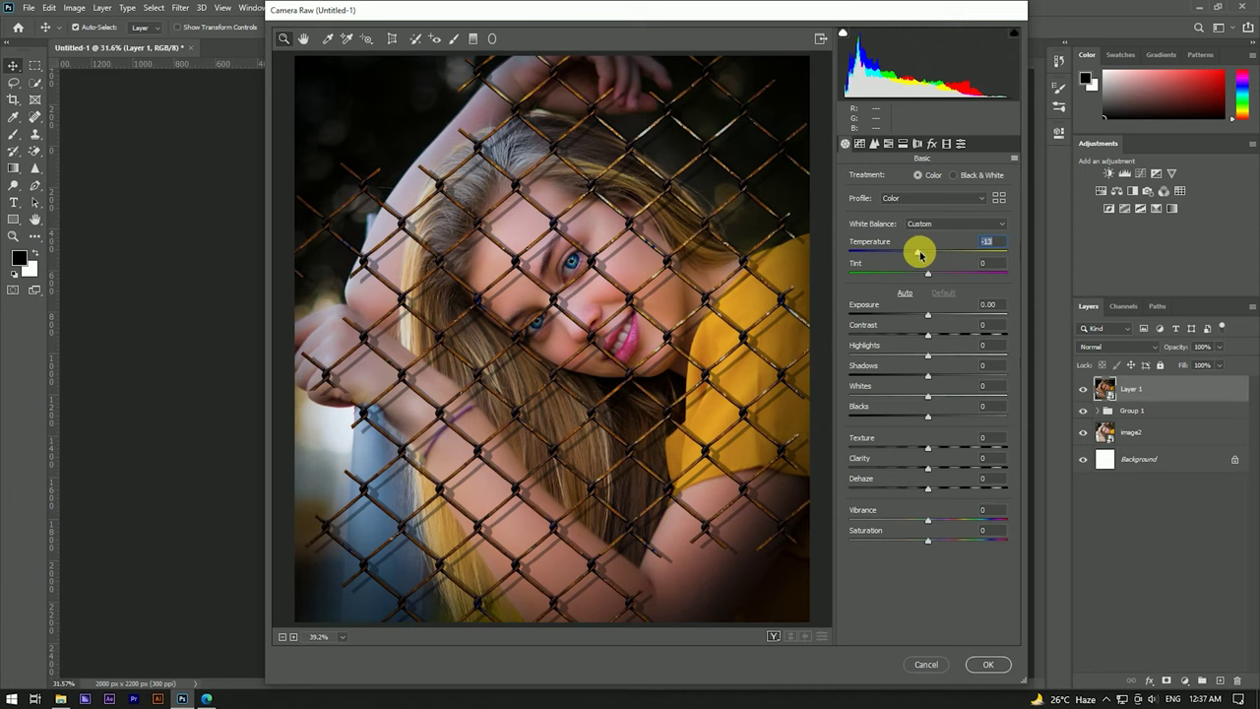
click(932, 142)
drag(927, 309, 913, 307)
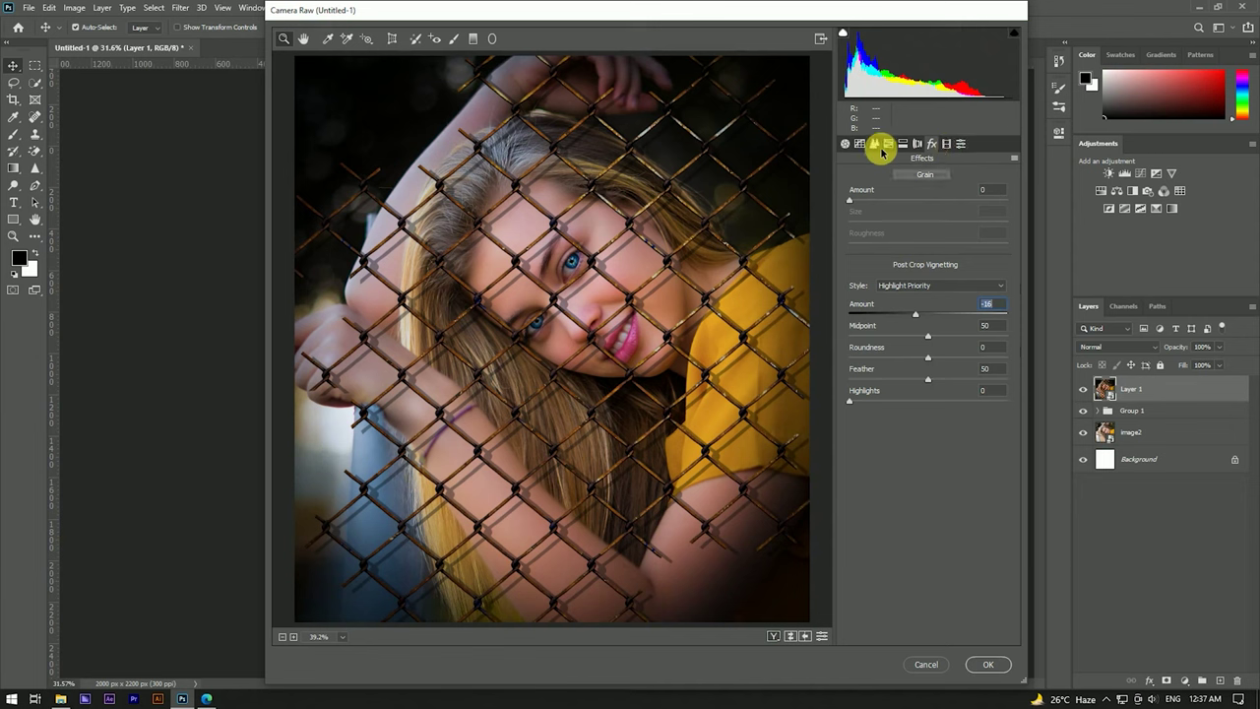
click(845, 144)
drag(931, 333, 954, 335)
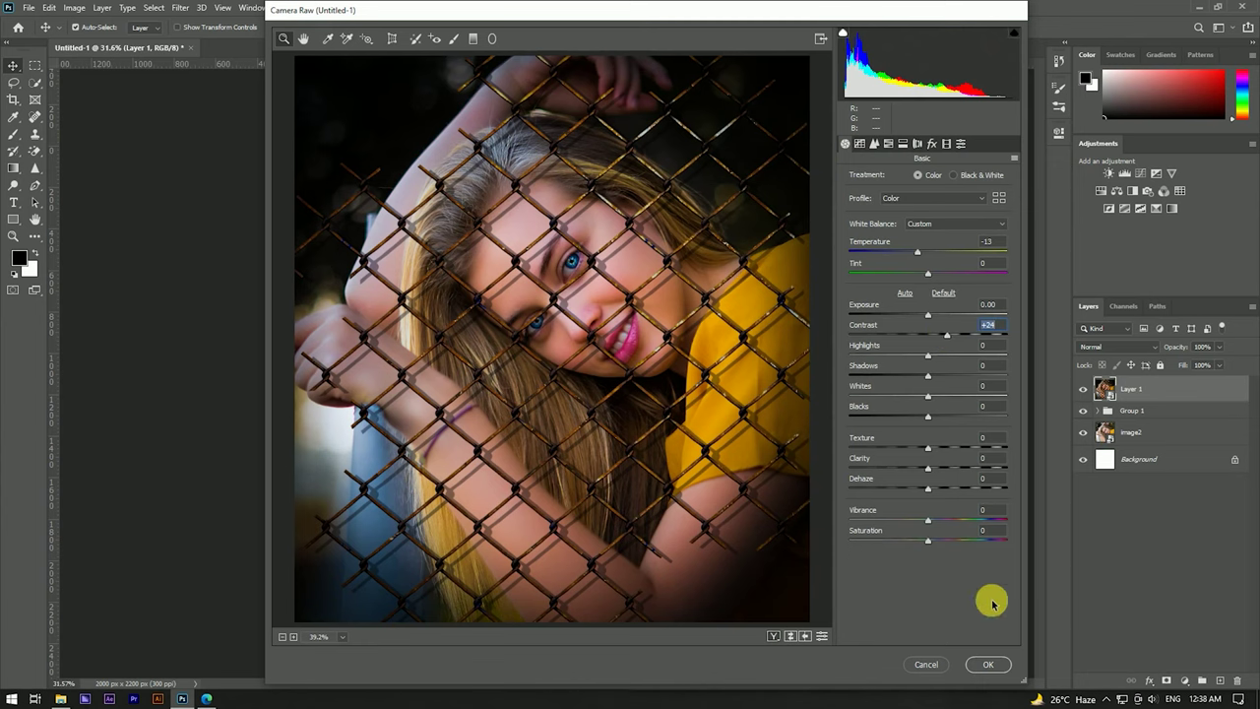
click(990, 664)
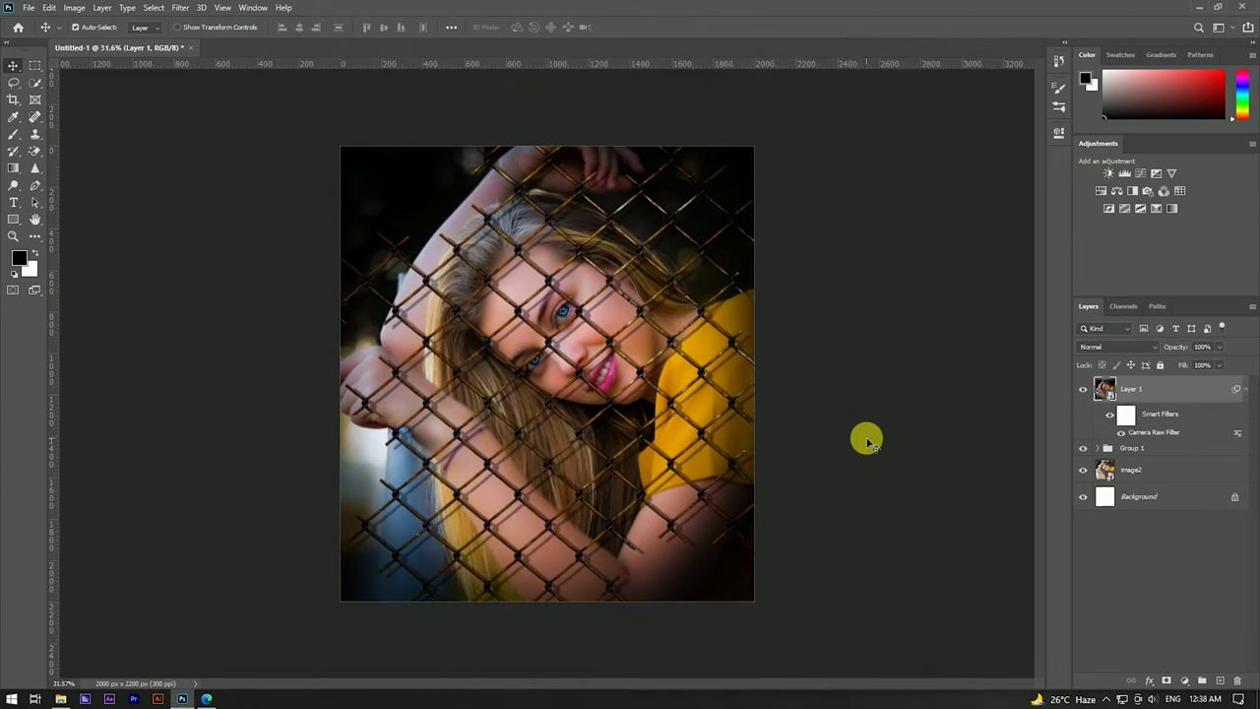
Step: Fit the image on screen and duplicate the merged Layer 1
scroll(576, 343, up, 3)
key(ctrl+0)
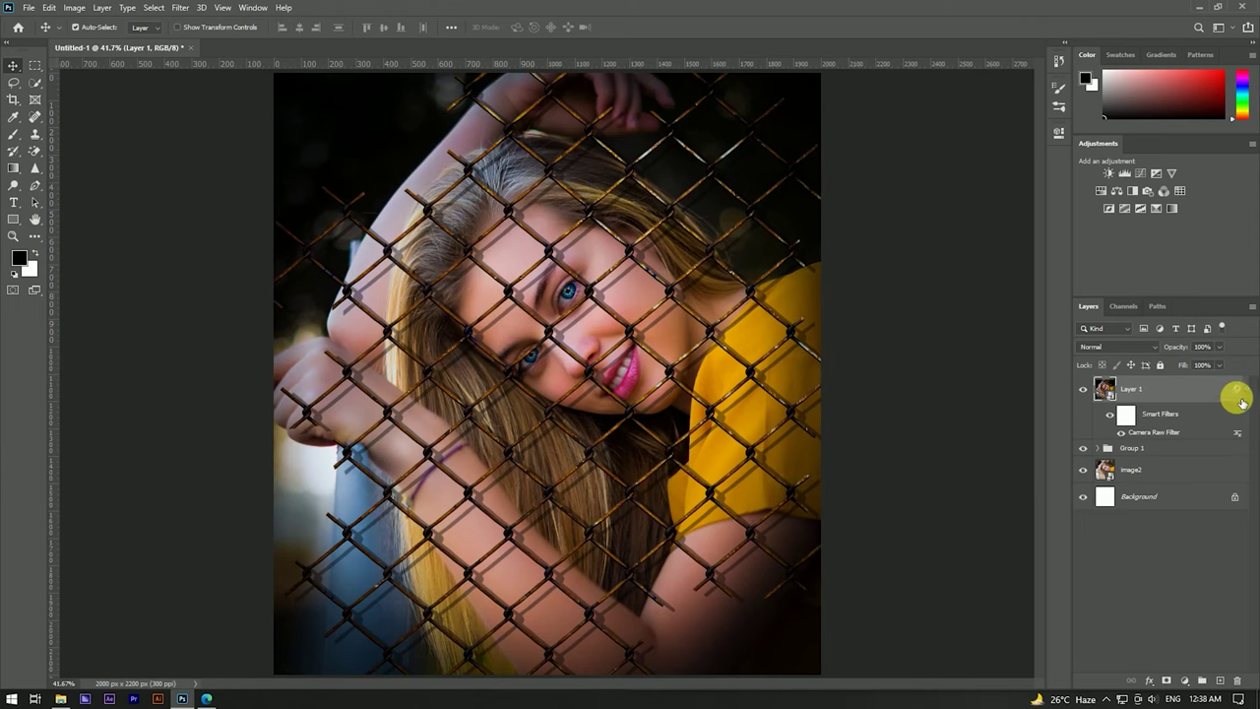
click(1245, 389)
drag(1221, 393, 1221, 680)
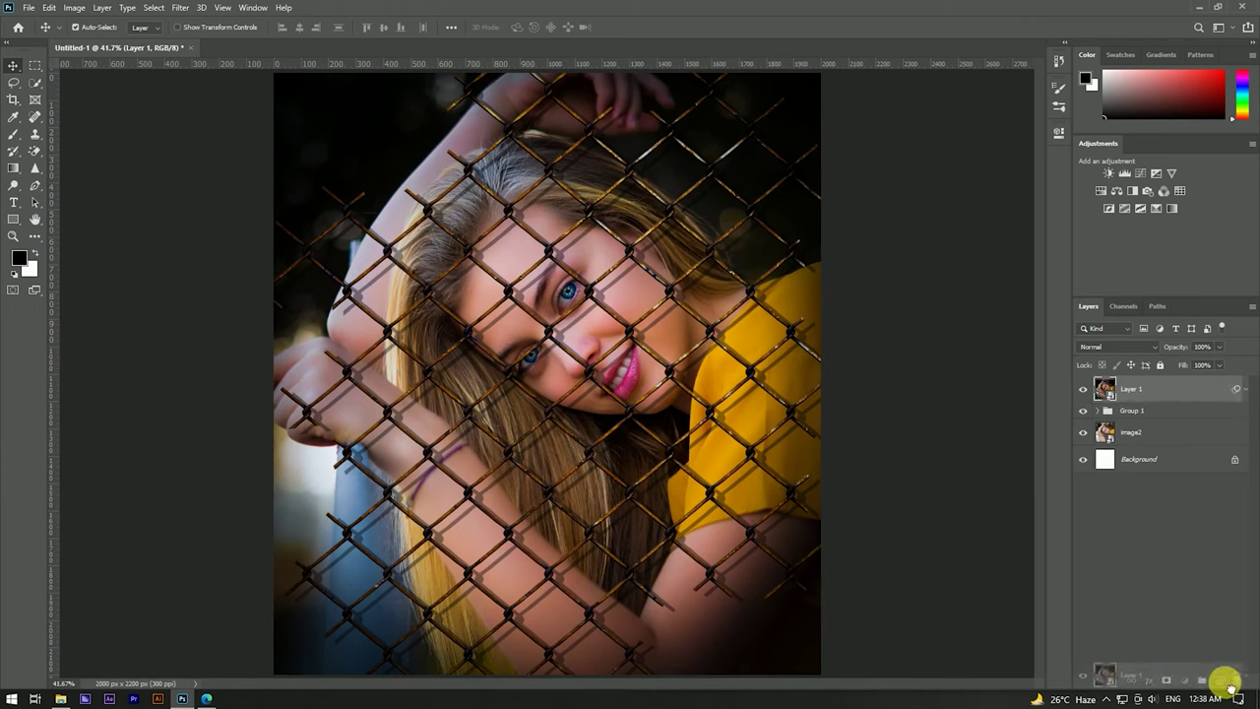
Step: Rasterize Layer 1 copy and apply a Box Blur with a radius of about 21 px
right_click(1180, 394)
click(1044, 360)
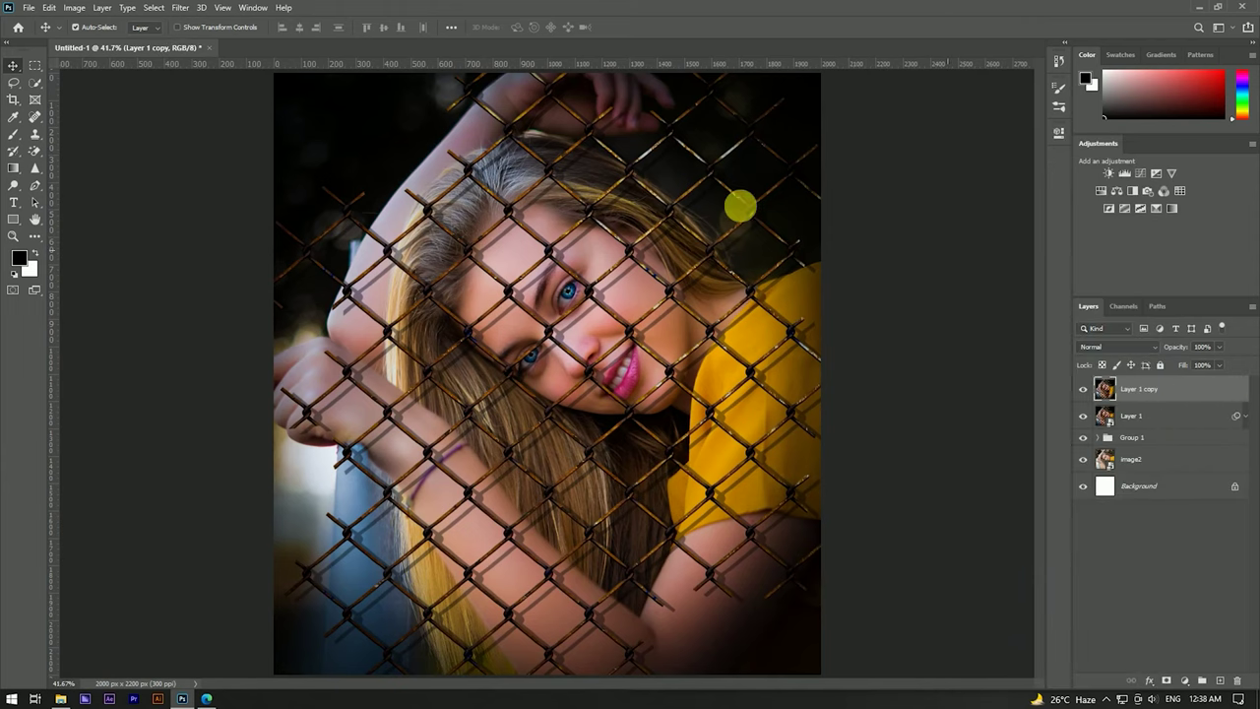
click(180, 8)
mouse_move(188, 155)
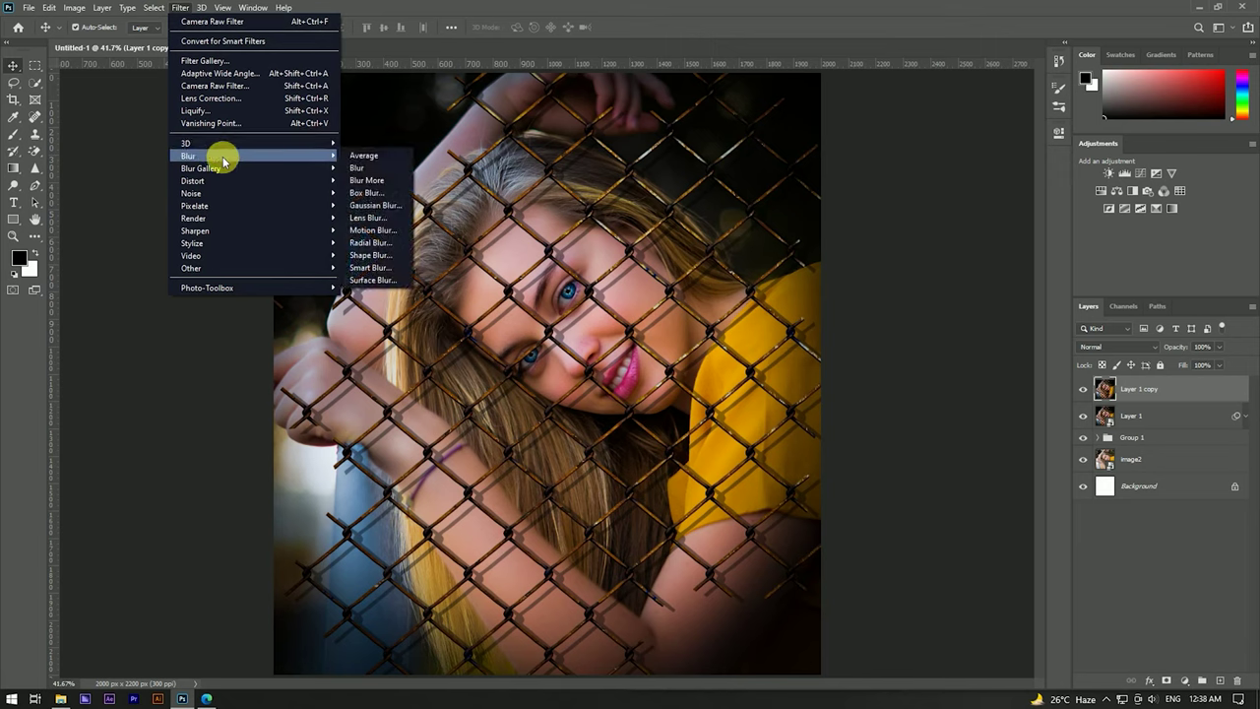
click(382, 194)
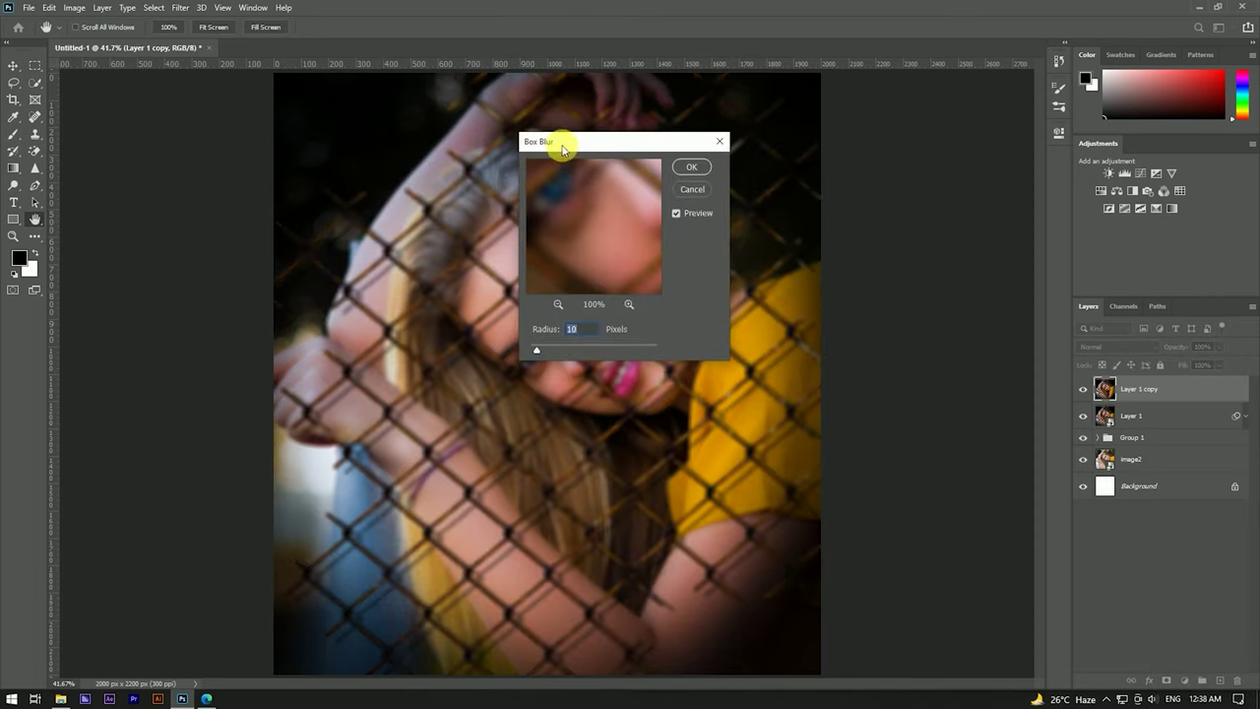
drag(563, 148, 797, 148)
drag(776, 355, 769, 355)
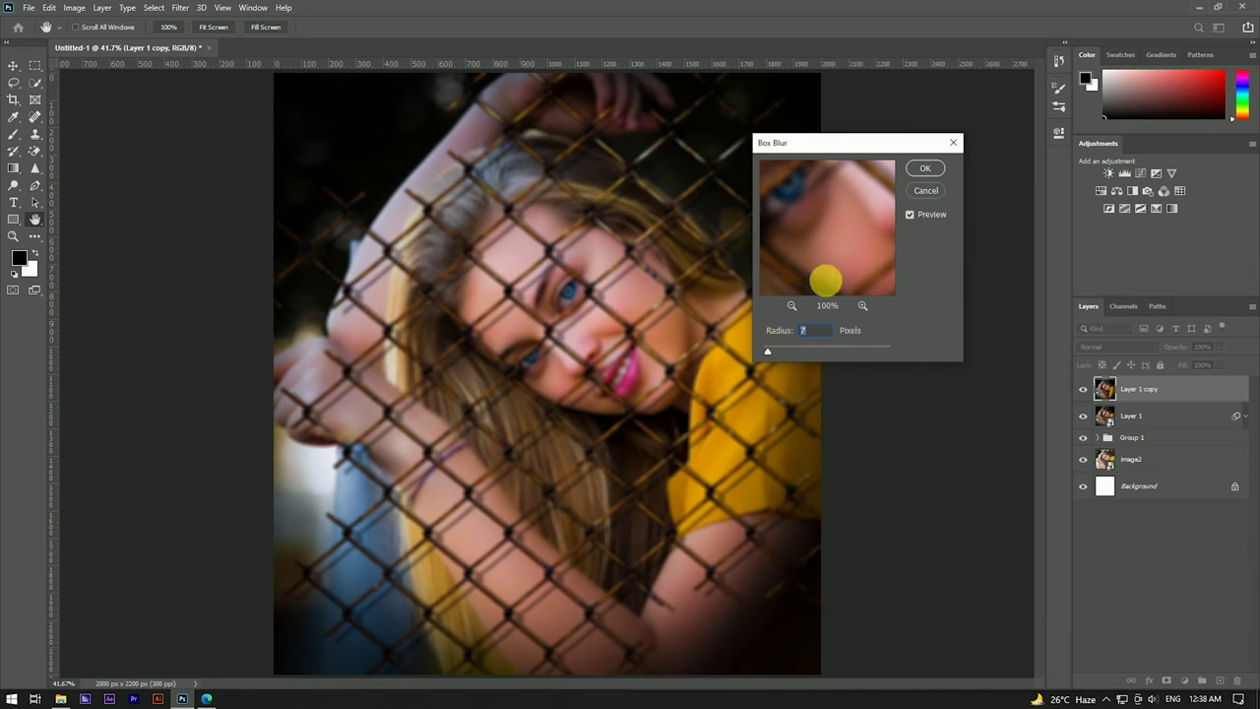
click(925, 169)
Step: Add a white layer mask to Layer 1 copy
key(v)
scroll(591, 287, down, 5)
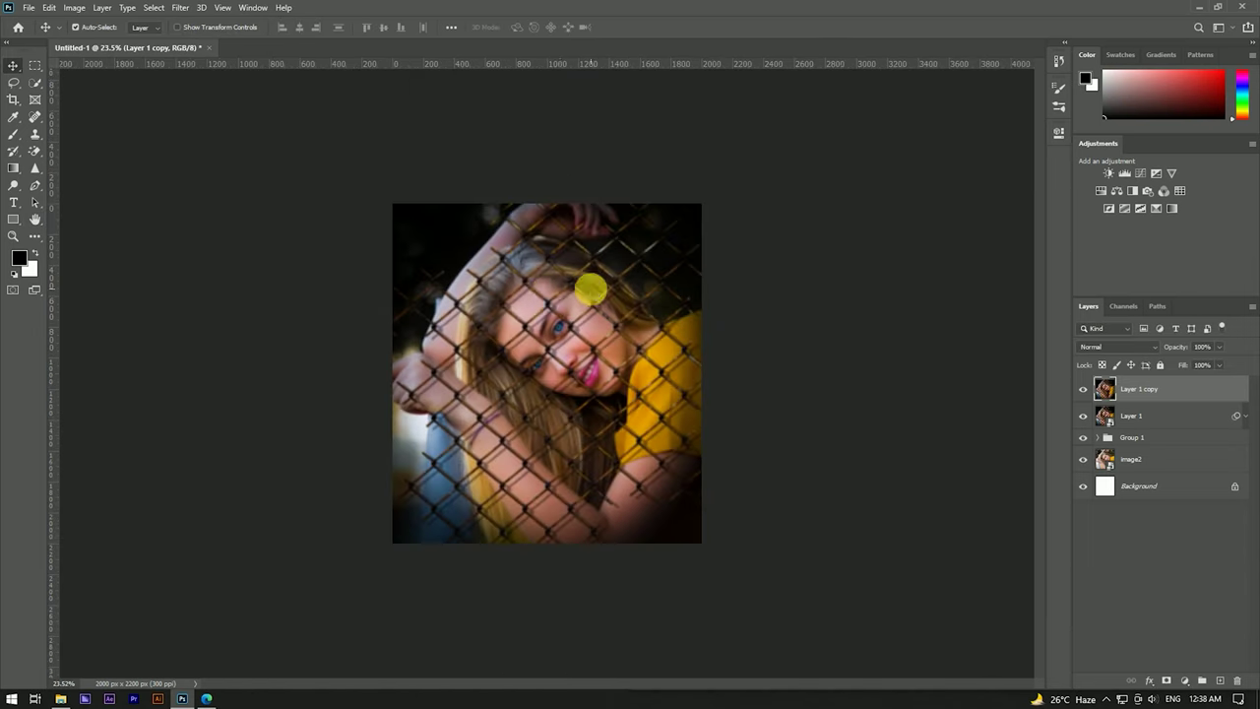
click(1167, 681)
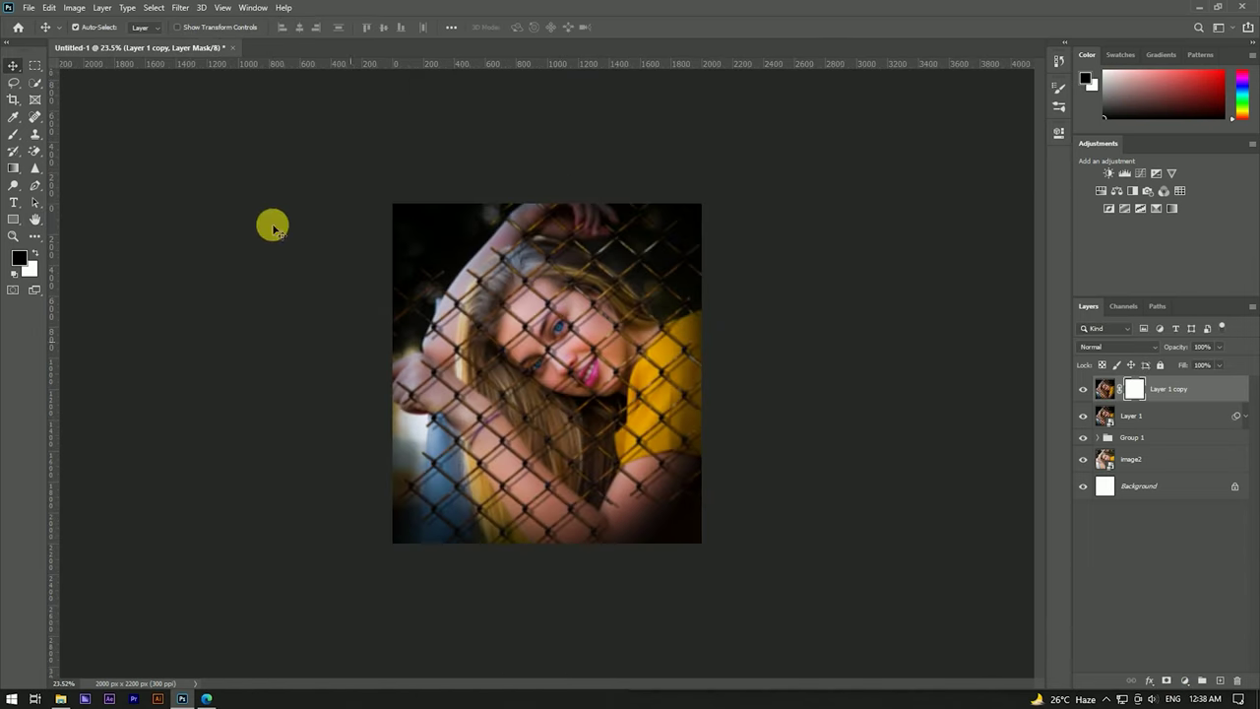
Step: Paint black once on the mask's centre with a soft brush of about 1800 px
click(13, 134)
click(85, 30)
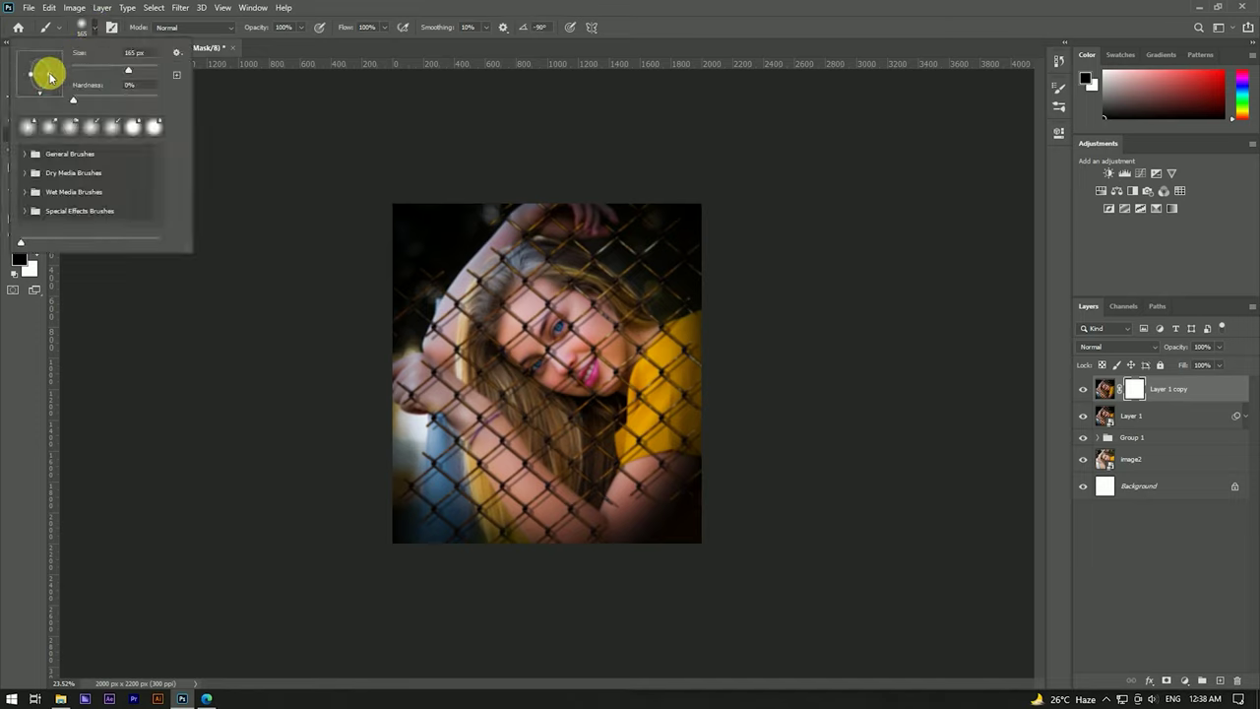
mouse_move(511, 354)
mouse_down()
mouse_move(636, 348)
mouse_move(577, 372)
mouse_up()
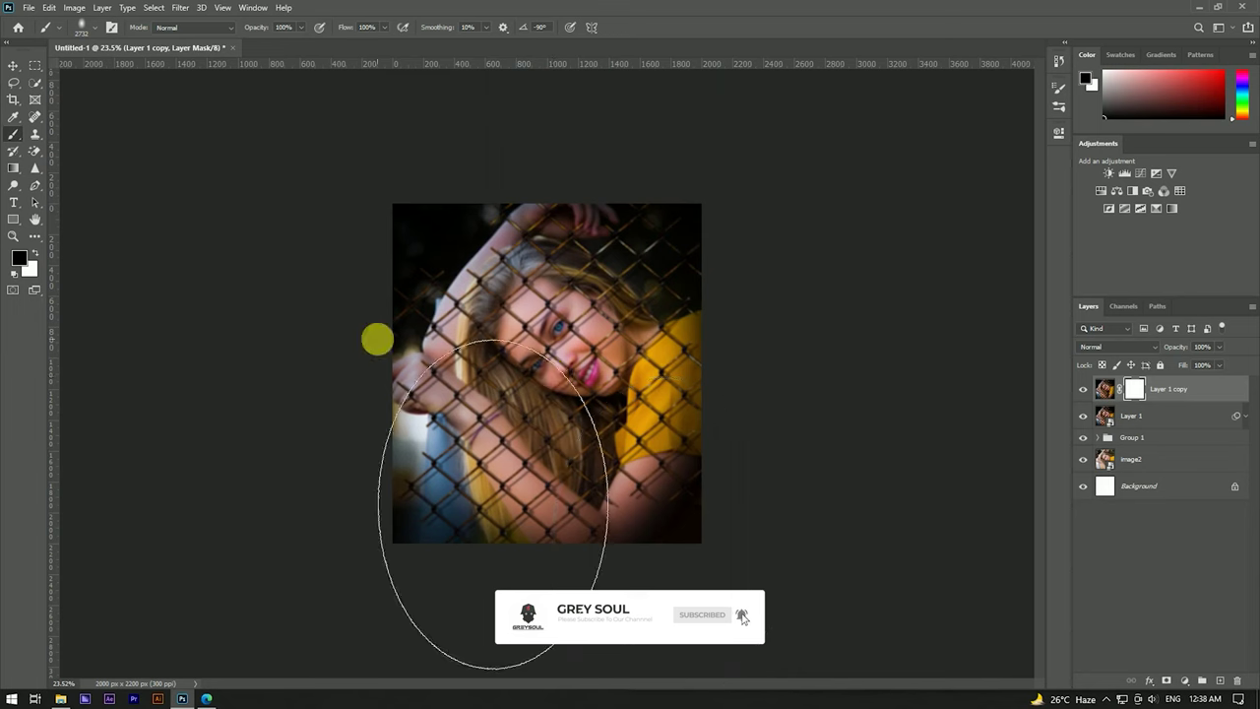
click(552, 366)
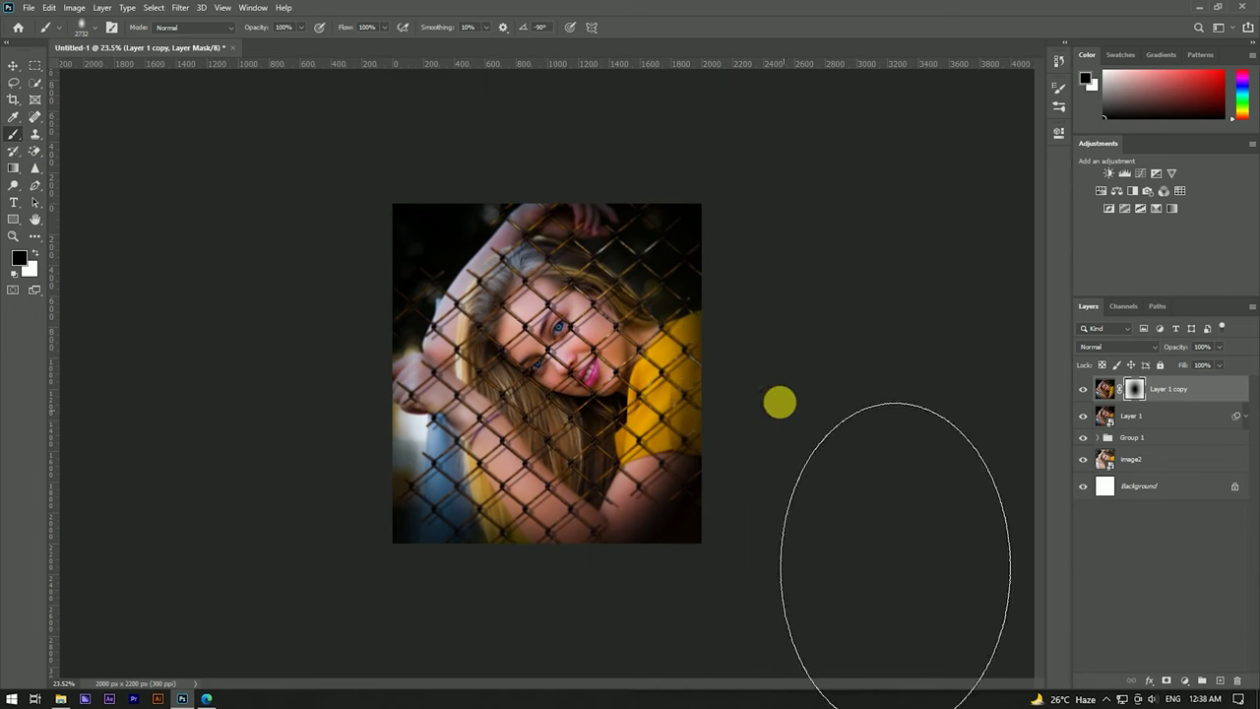
scroll(675, 298, up, 2)
scroll(552, 335, up, 2)
scroll(535, 344, down, 4)
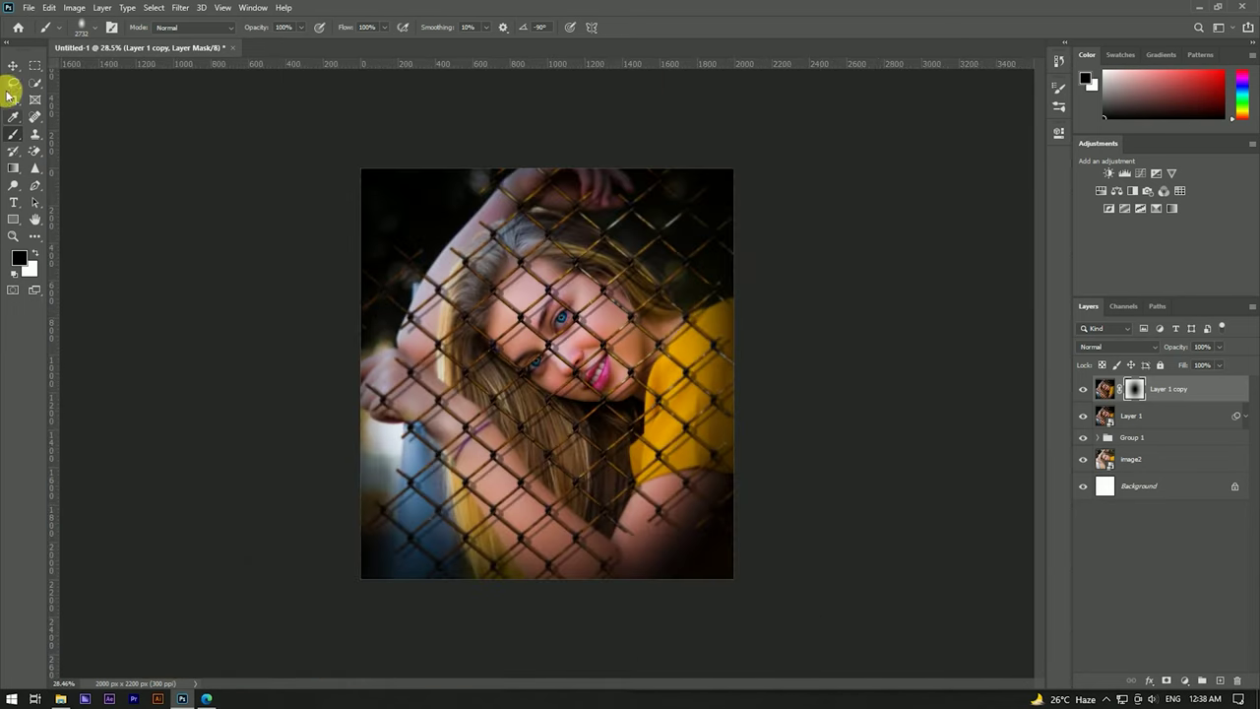
Step: Check the brush presets, return to the Move tool and select Layer 1 with Group 1
click(78, 27)
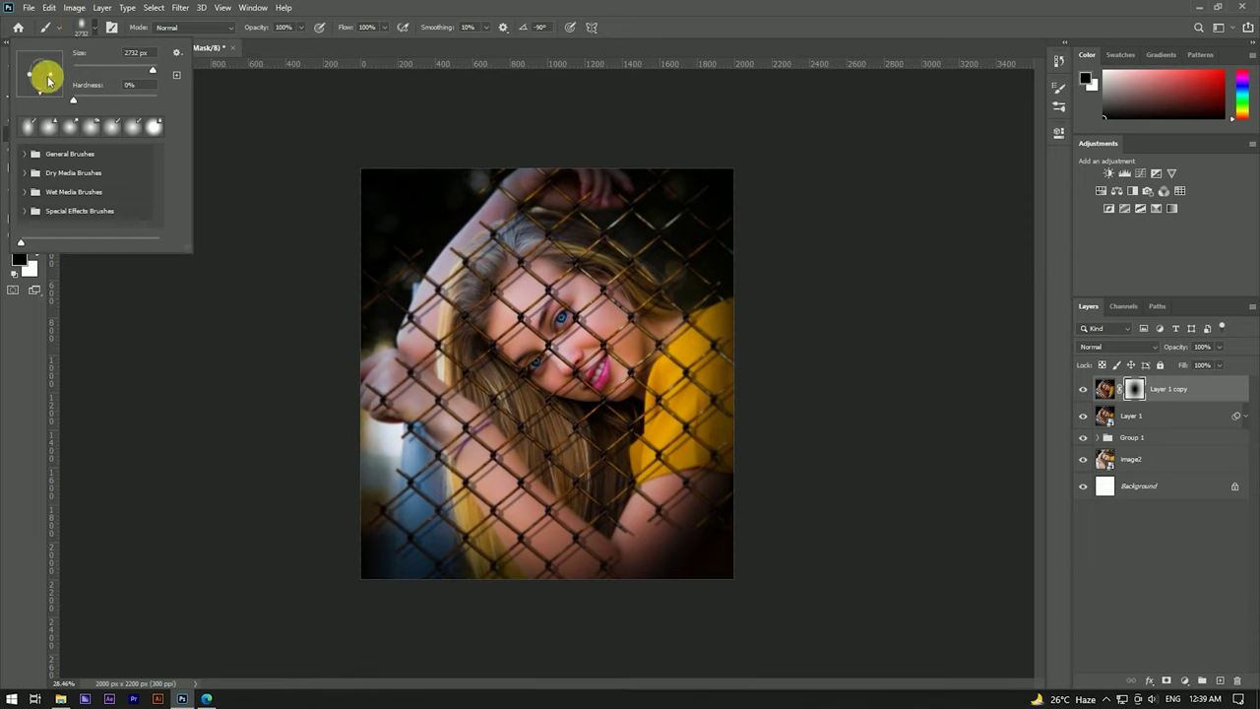
click(46, 25)
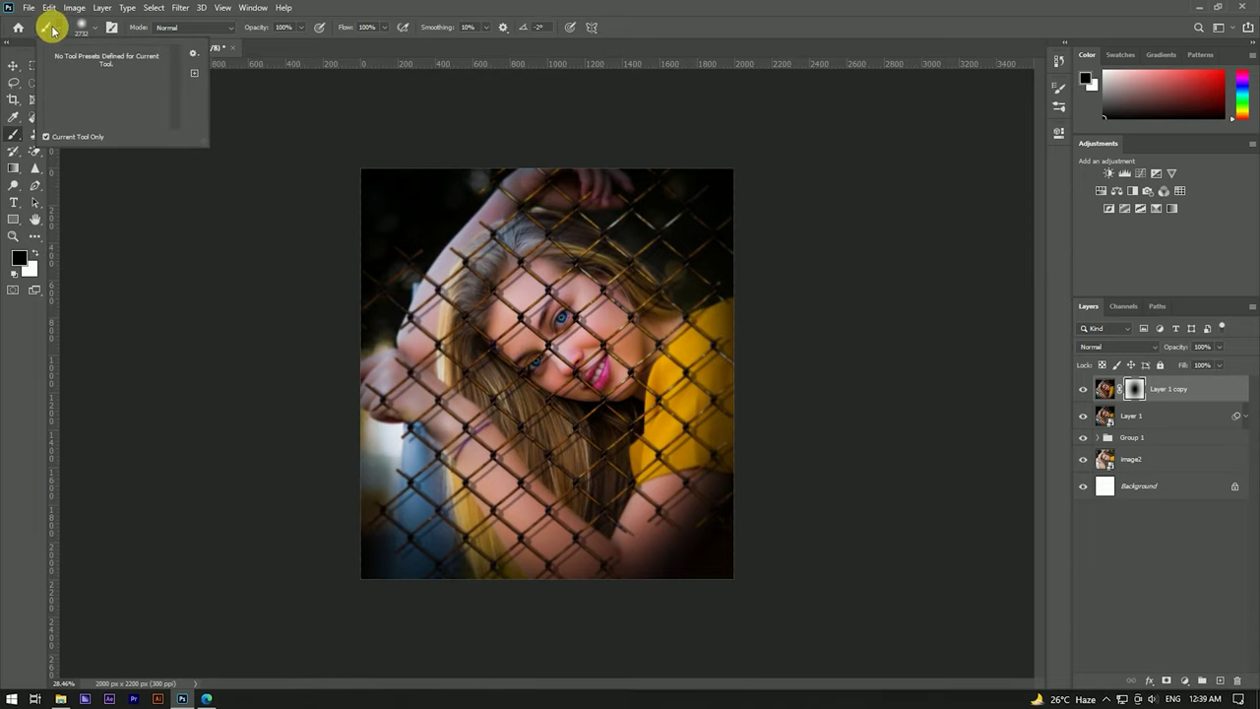
click(13, 65)
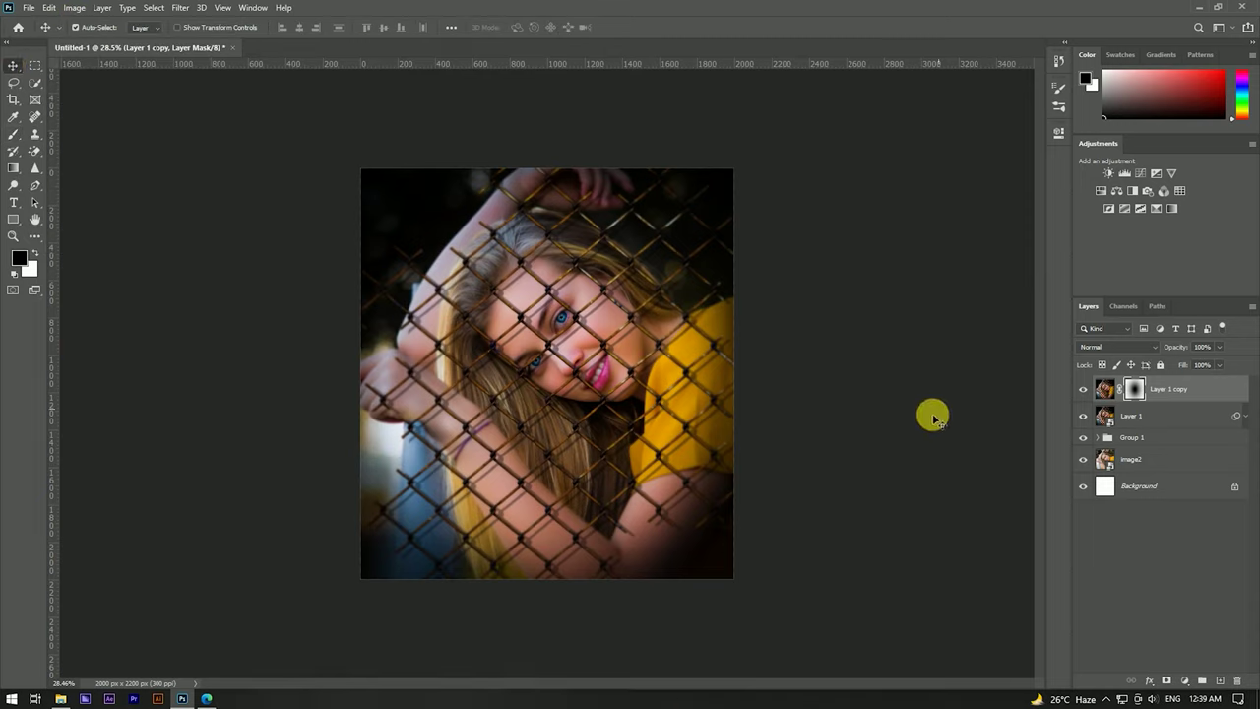
scroll(590, 349, up, 3)
scroll(569, 340, down, 3)
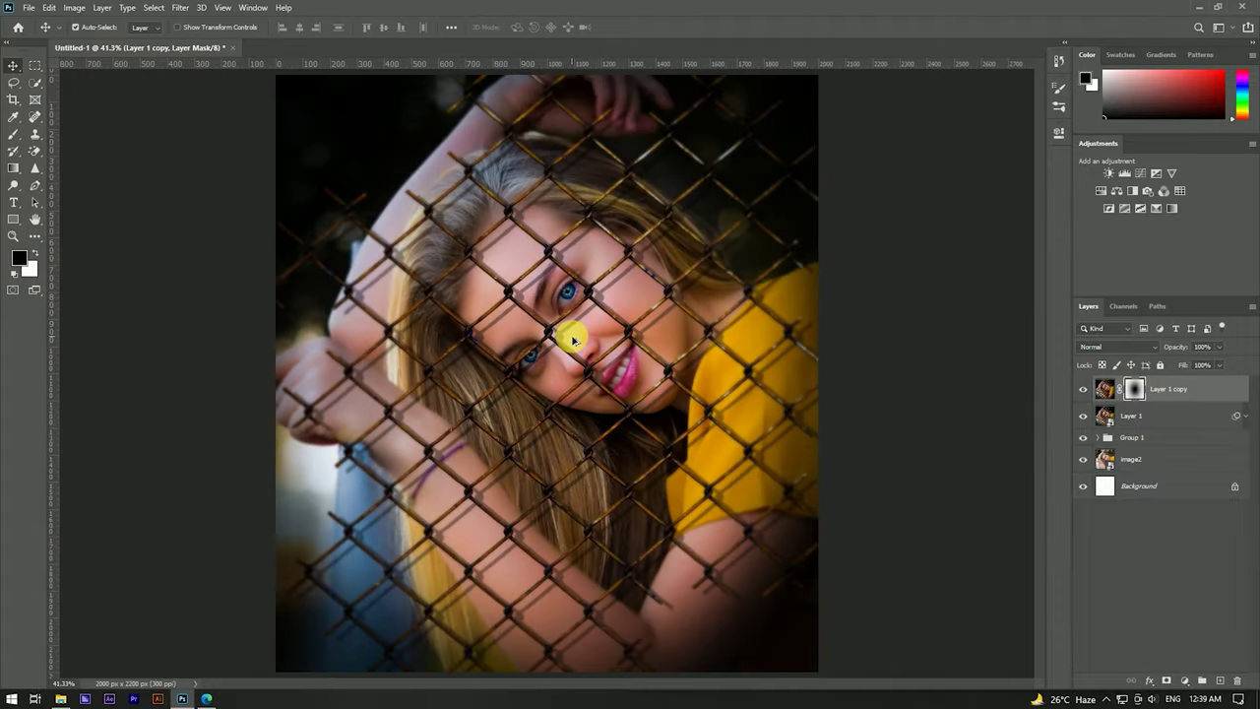
scroll(594, 360, up, 2)
scroll(584, 357, down, 3)
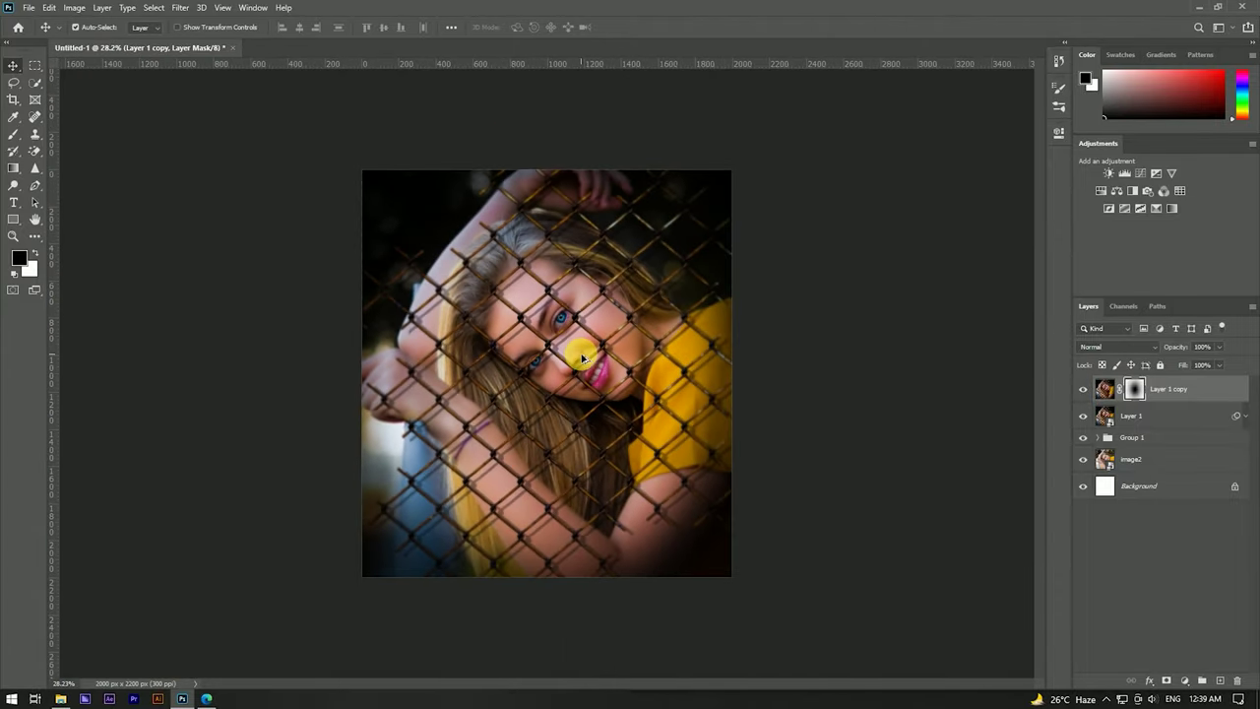
scroll(552, 351, up, 2)
scroll(554, 354, down, 1)
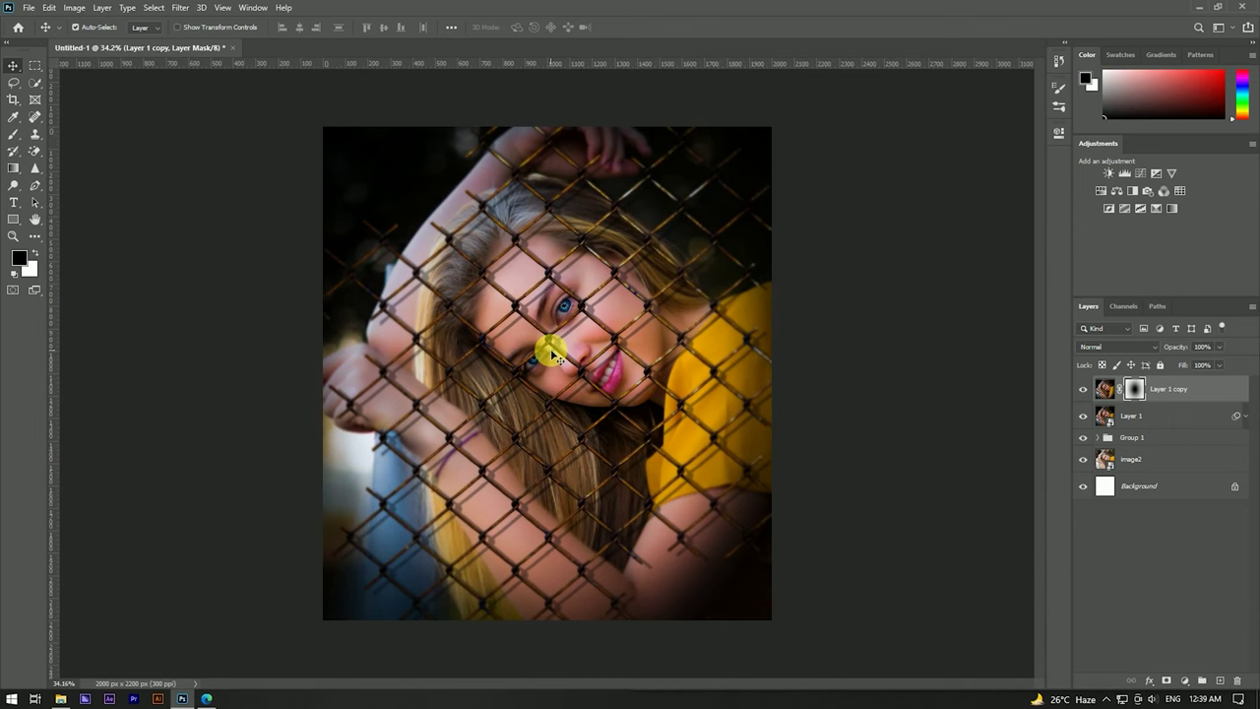
scroll(570, 406, up, 1)
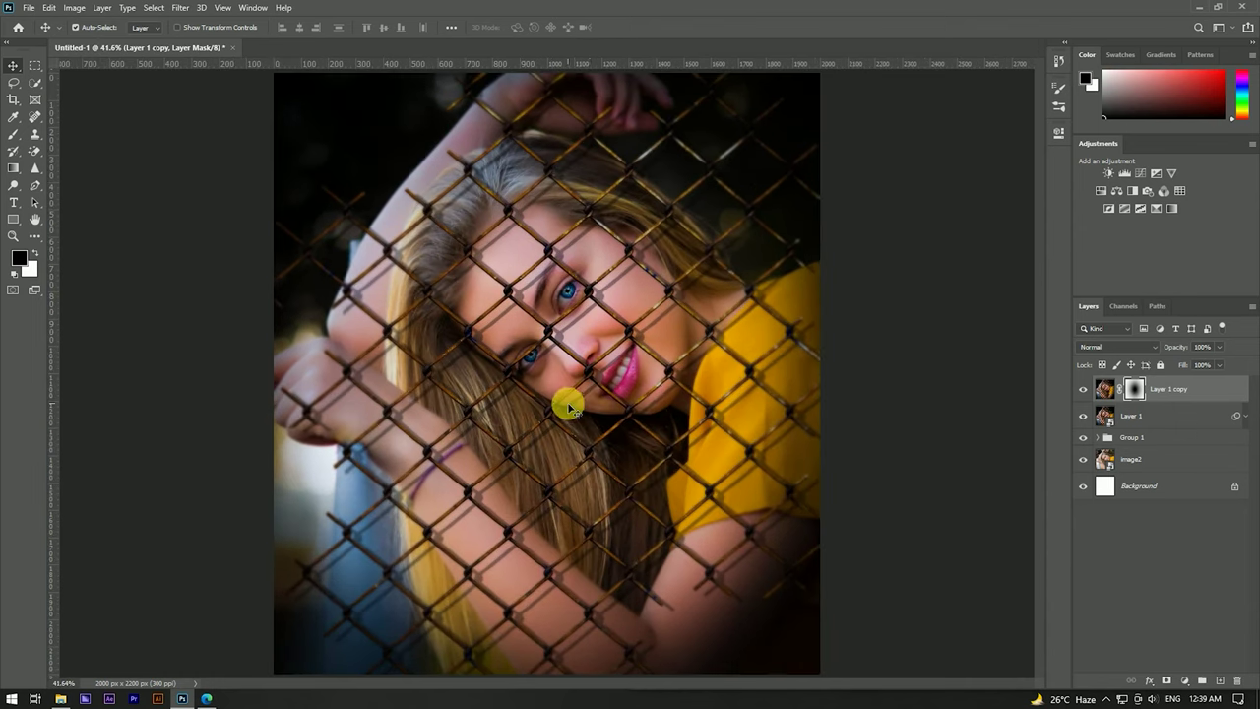
click(1123, 439)
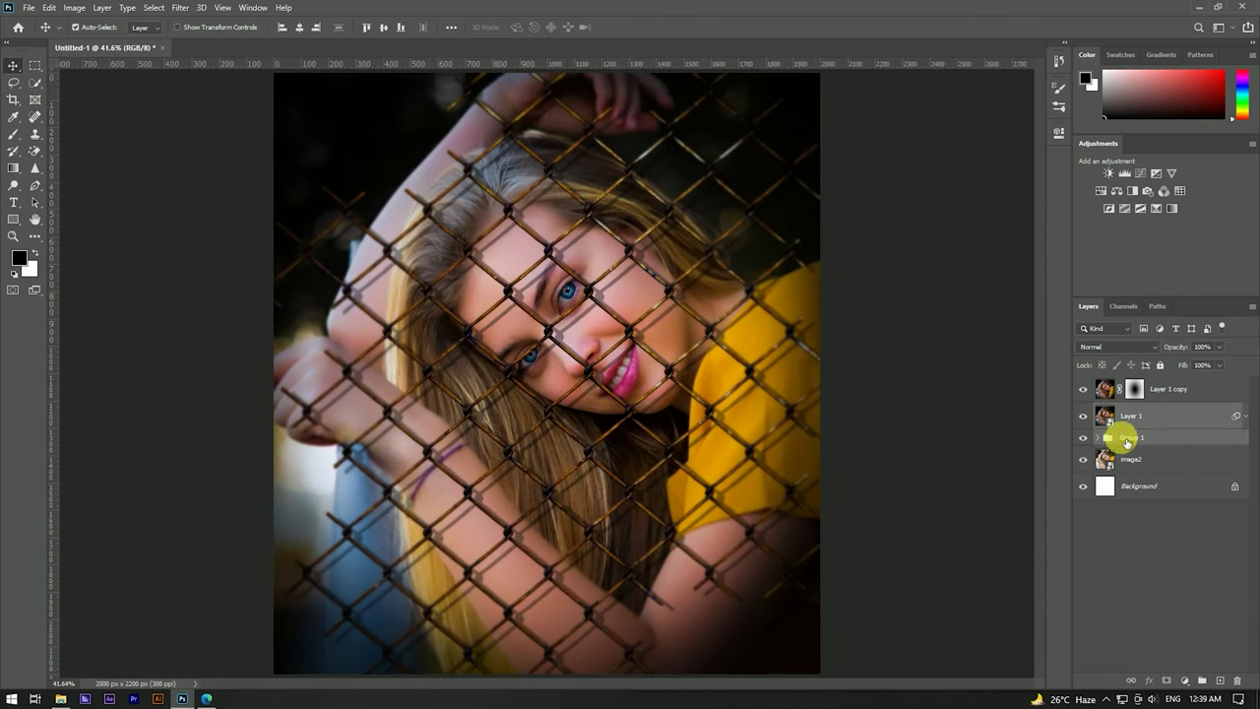
Step: Group Layer 1 and Group 1 into Group 2, toggling visibility to compare
drag(1129, 433, 1130, 431)
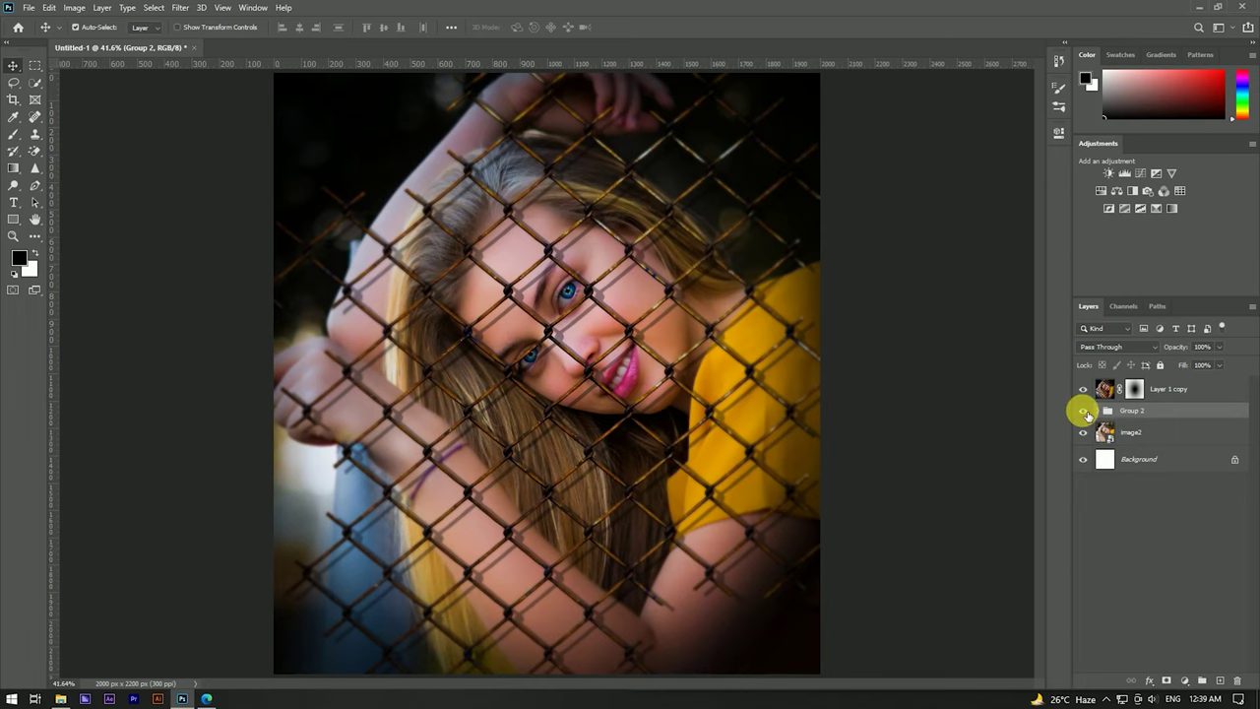
click(1084, 411)
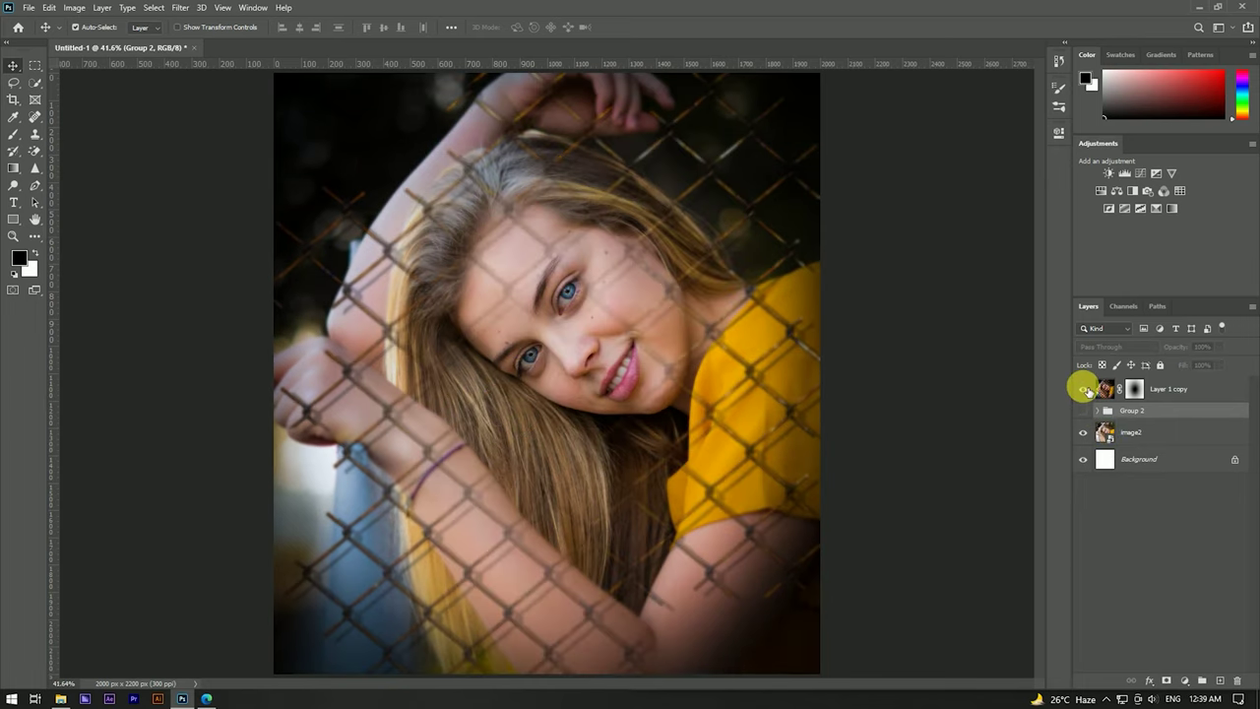
click(1084, 390)
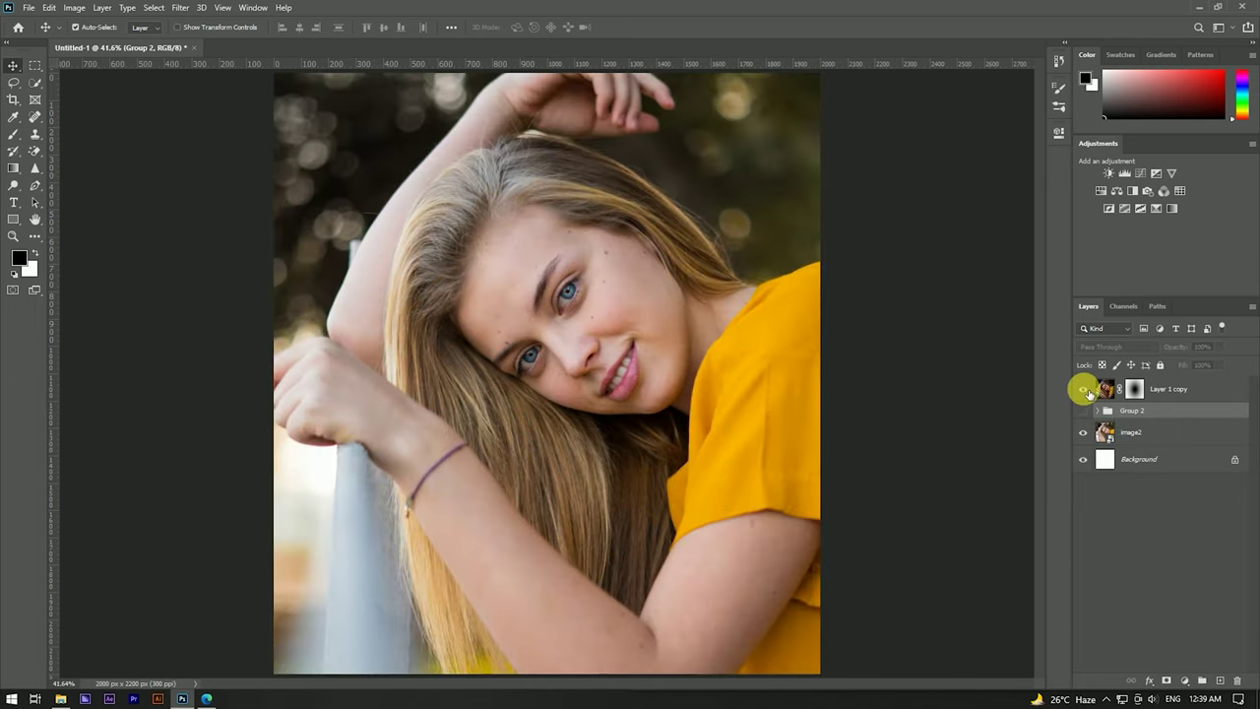
click(1084, 390)
click(1084, 411)
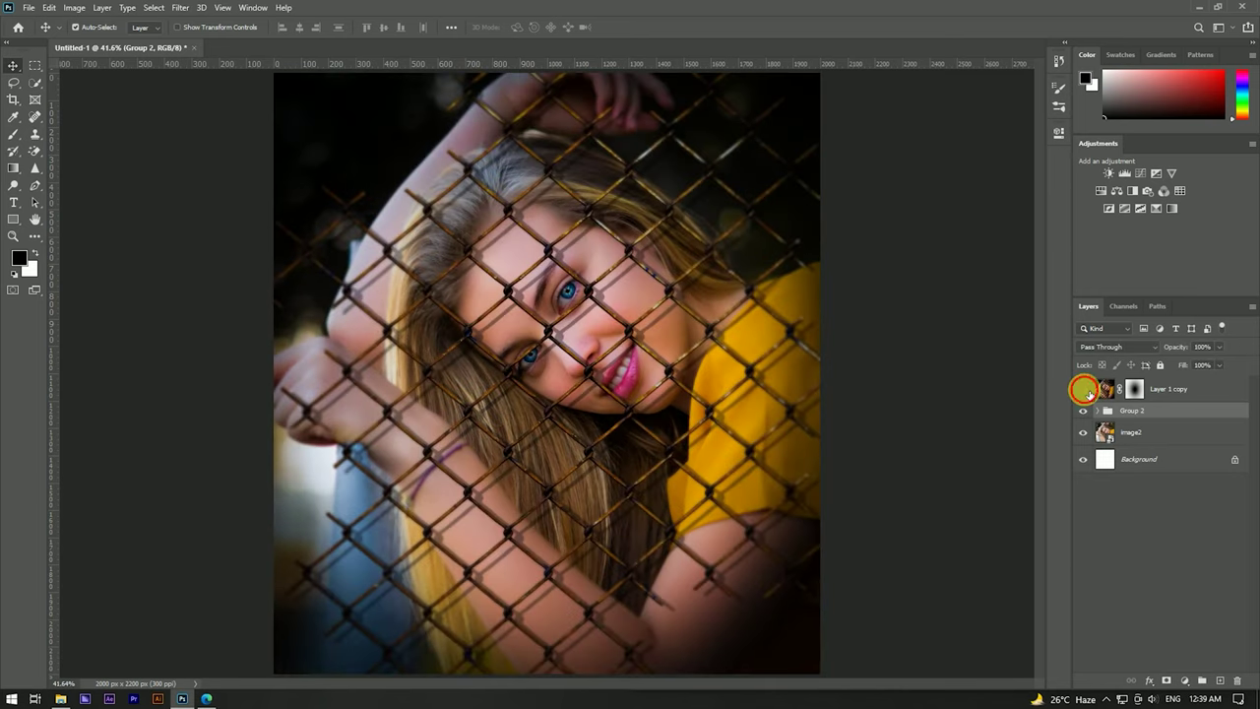
Step: Select Layer 1 copy and bring up its layer context menu
scroll(536, 343, down, 2)
scroll(537, 342, up, 5)
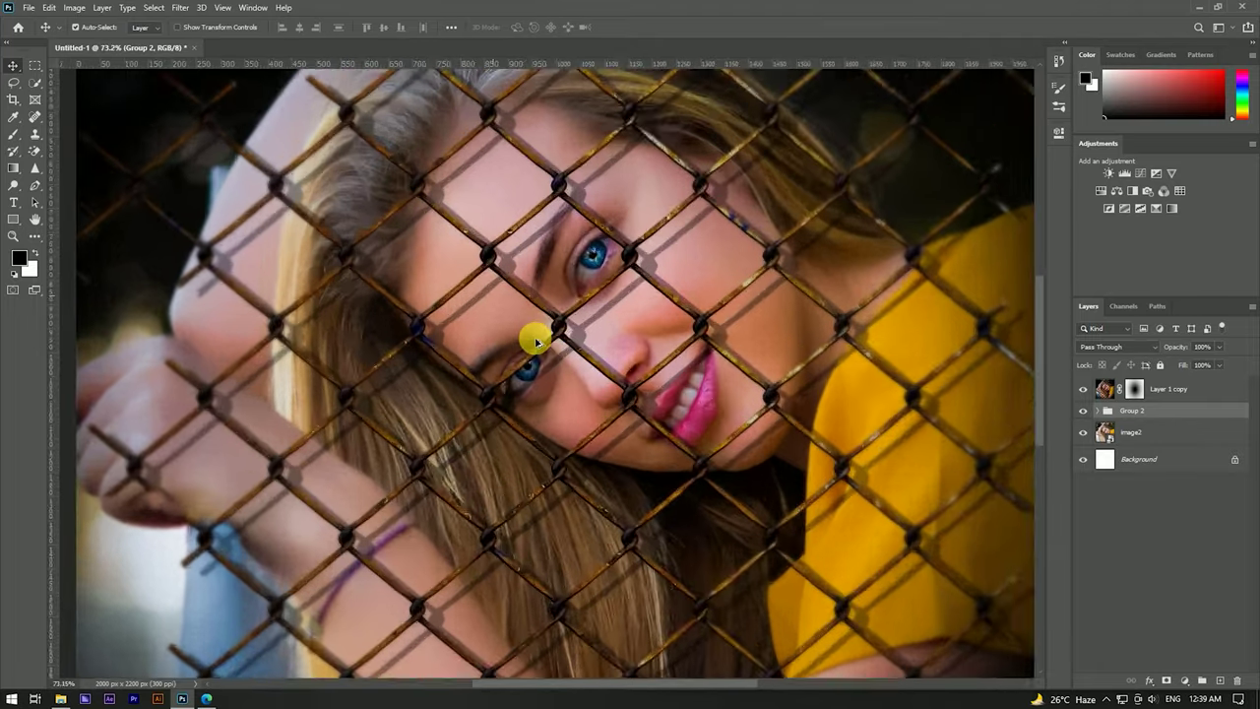
scroll(537, 342, down, 3)
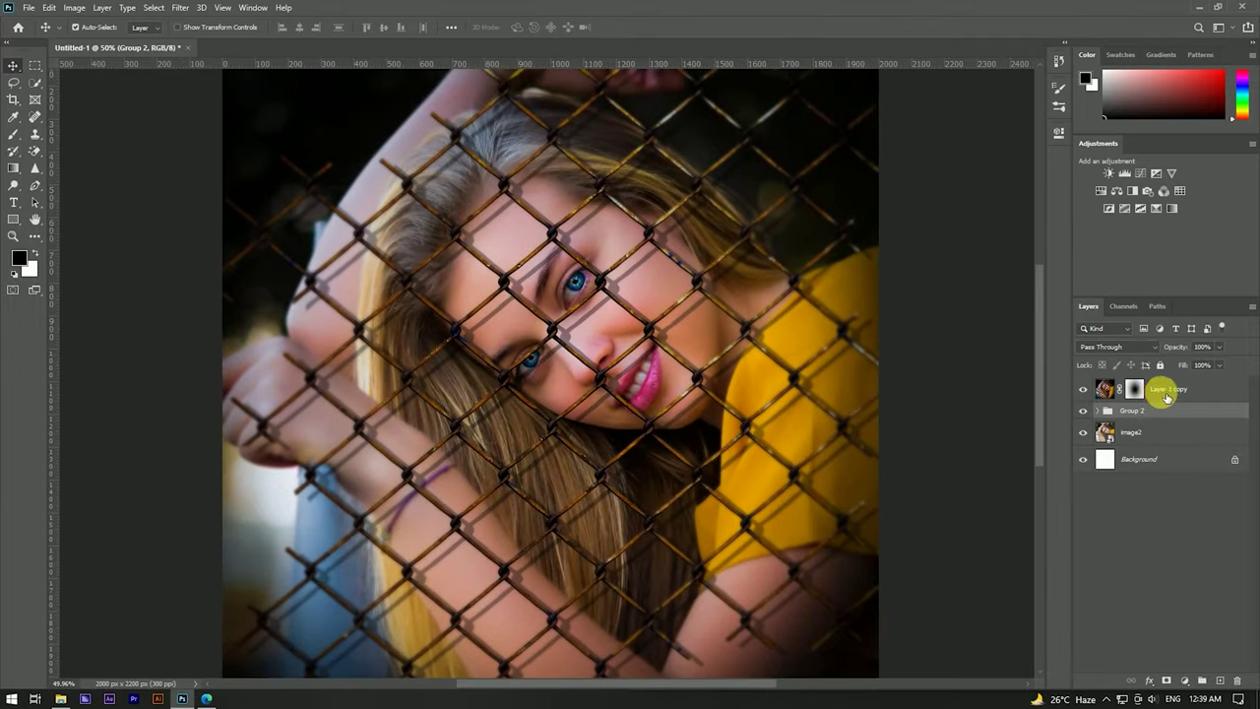
click(1168, 393)
right_click(1161, 390)
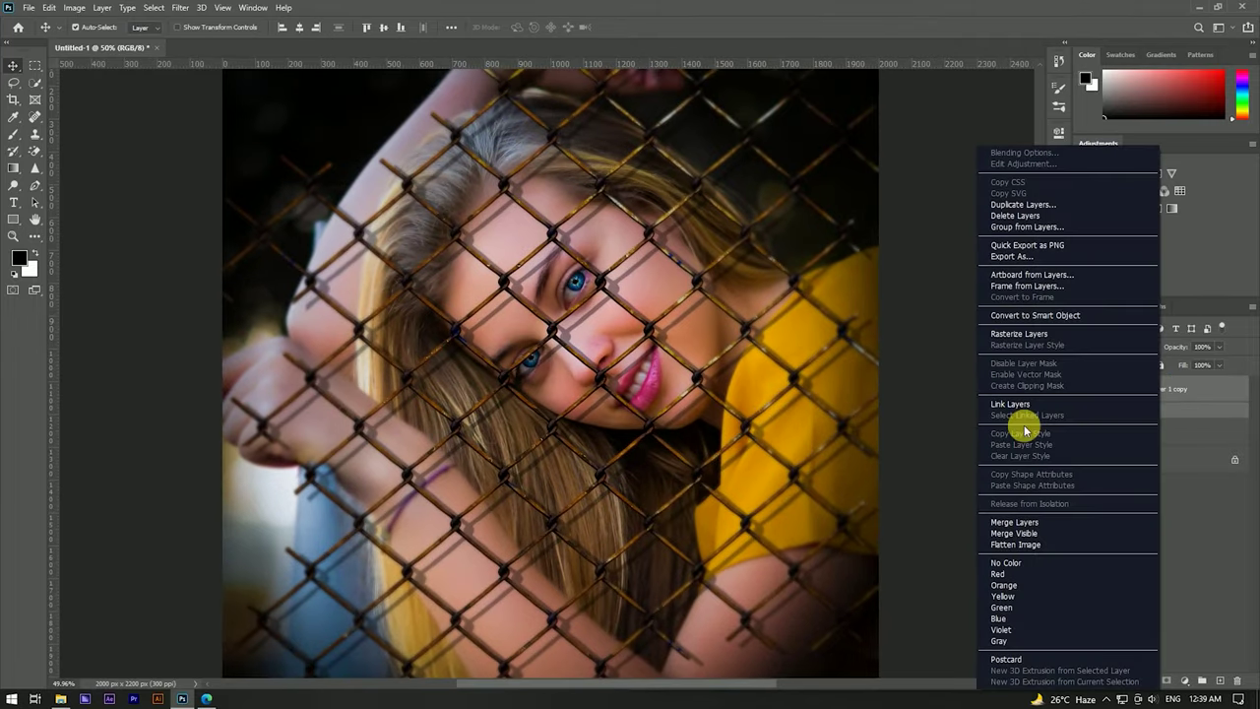
Step: Merge Group 2 and the blurred copy into Layer 1 copy, toggling it to compare before and after
key(Escape)
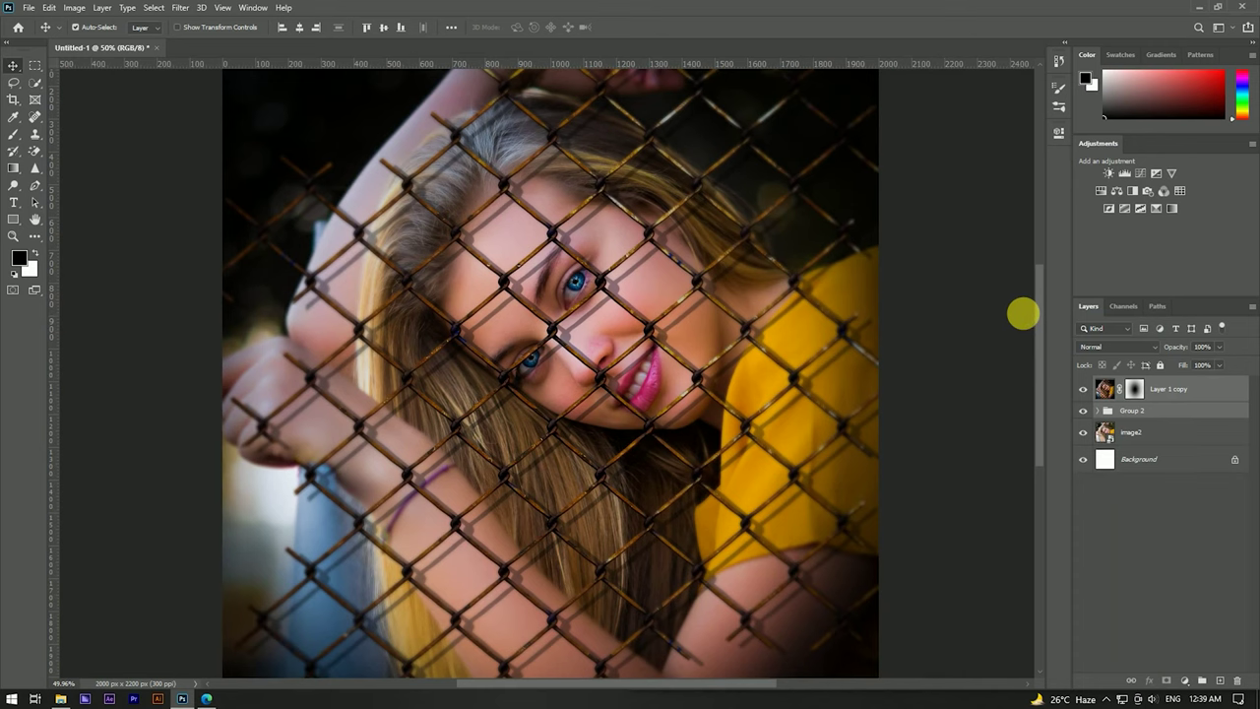
click(1084, 390)
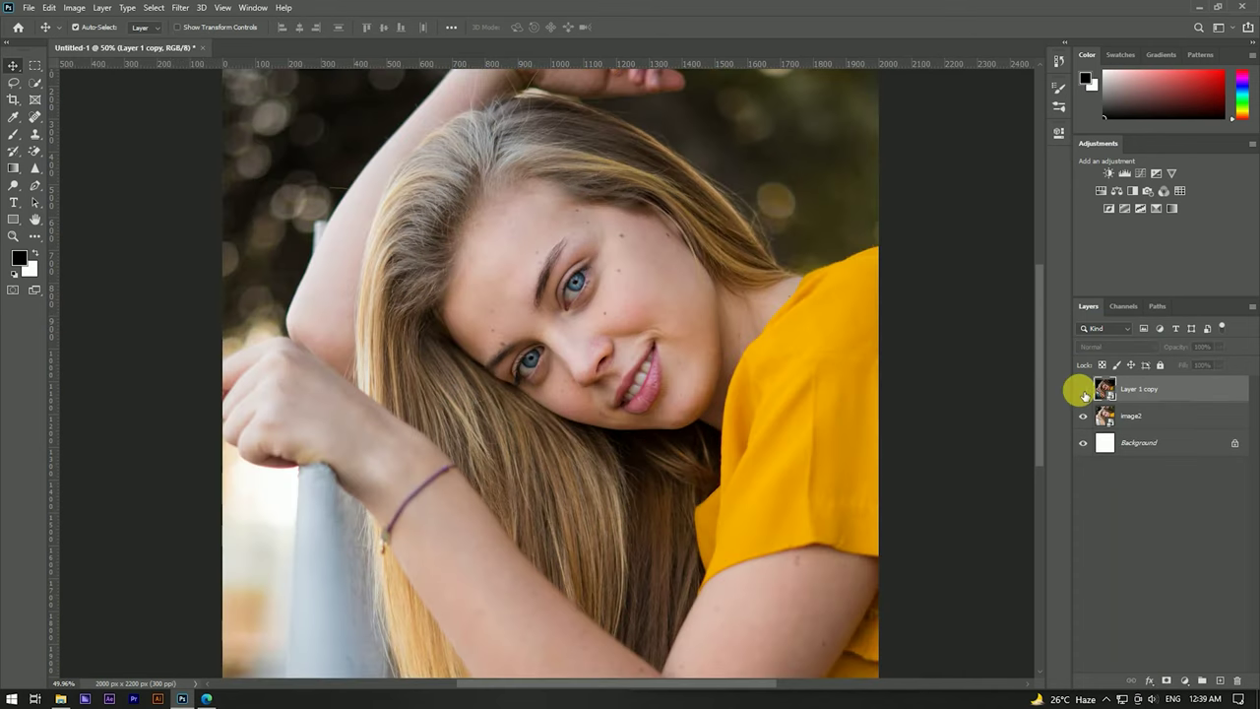
click(1084, 390)
click(1083, 390)
scroll(753, 340, down, 2)
click(1084, 390)
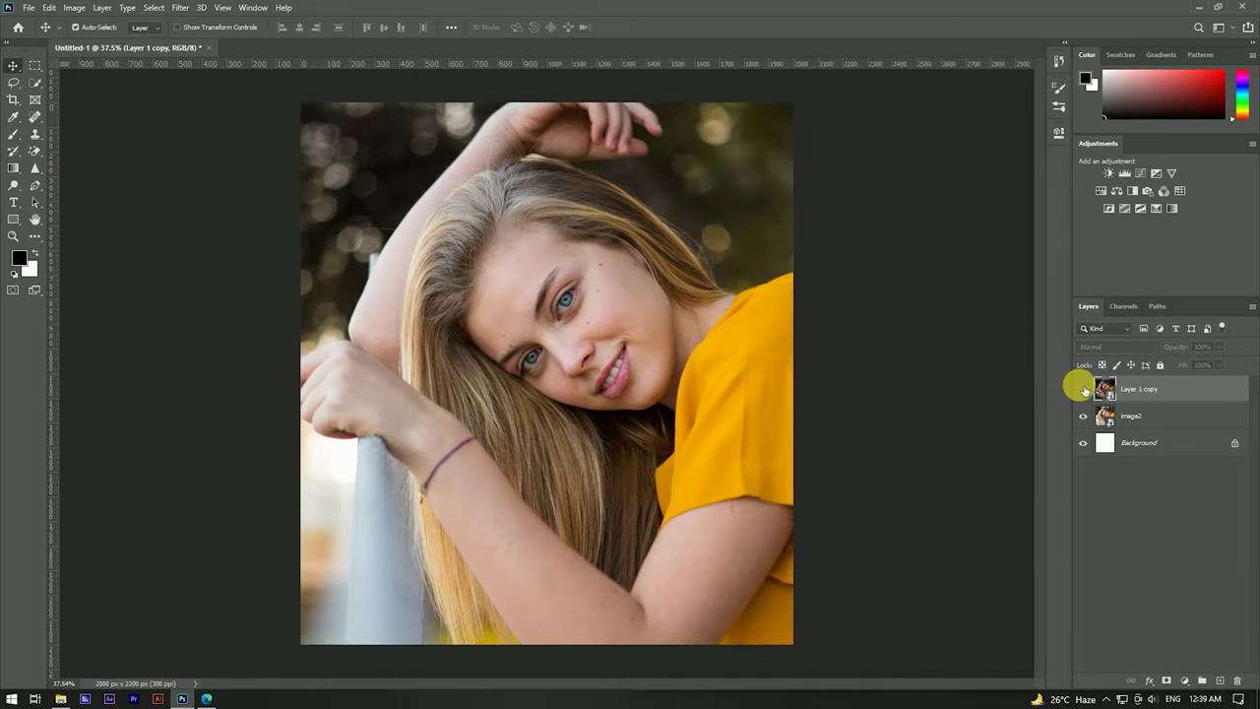
click(1084, 390)
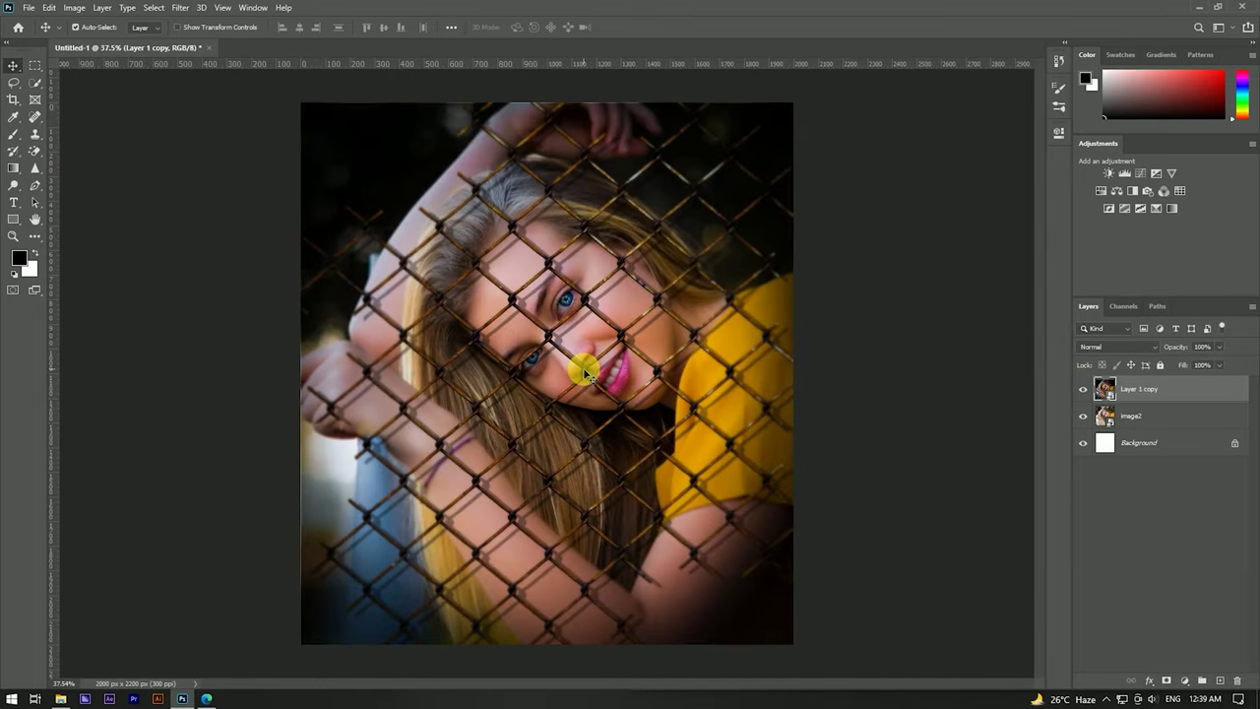